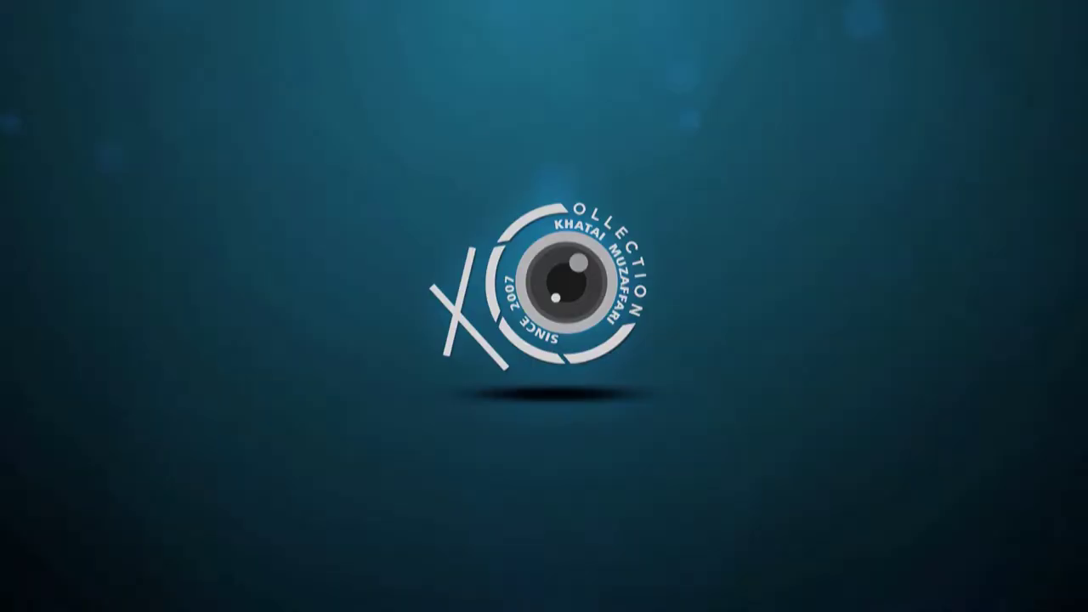
# Step: Launch Photoshop and start a new 1300 × 1800 pixel document
pyautogui.doubleClick(263, 21)
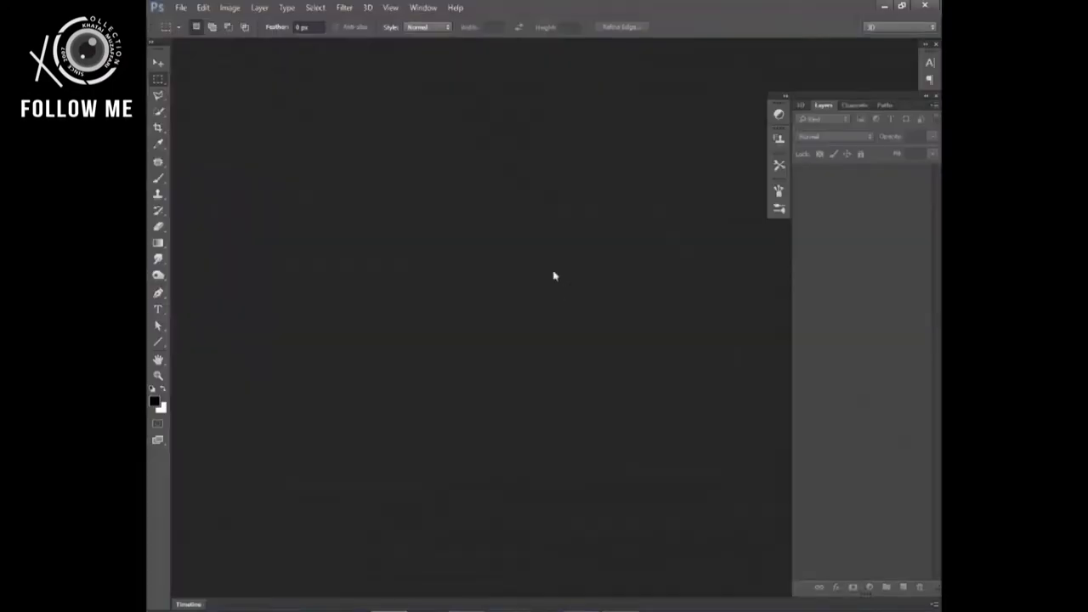
pyautogui.click(181, 7)
pyautogui.click(194, 21)
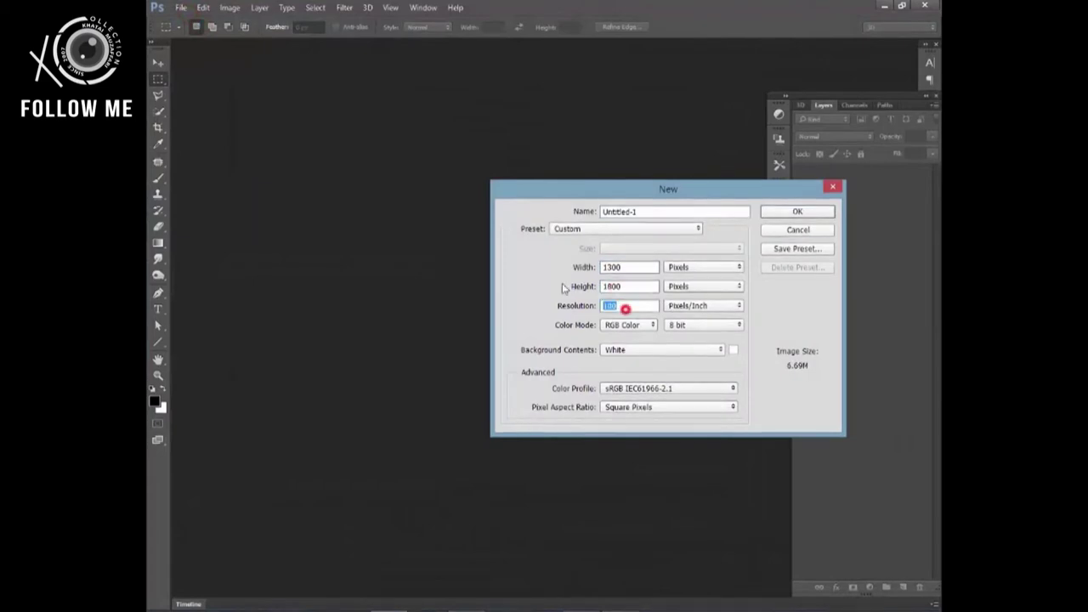
# Step: Create the canvas and place the lava field photo along its bottom
pyautogui.press('Return')
pyautogui.click(181, 6)
pyautogui.click(204, 201)
pyautogui.click(485, 110)
pyautogui.click(557, 392)
pyautogui.moveTo(560, 393); pyautogui.dragTo(566, 484)
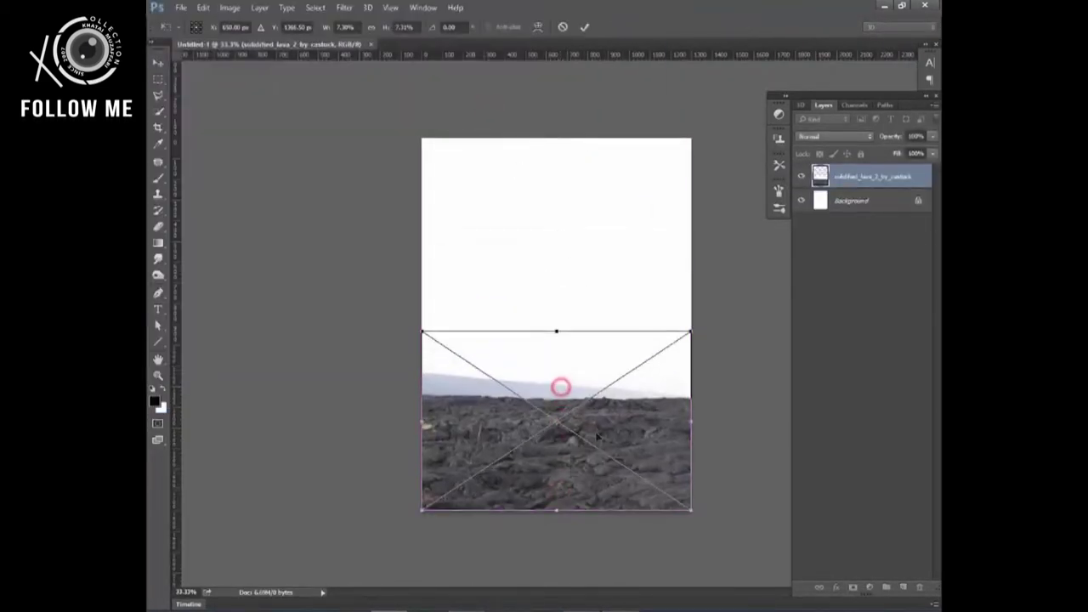
pyautogui.moveTo(601, 416); pyautogui.dragTo(594, 449)
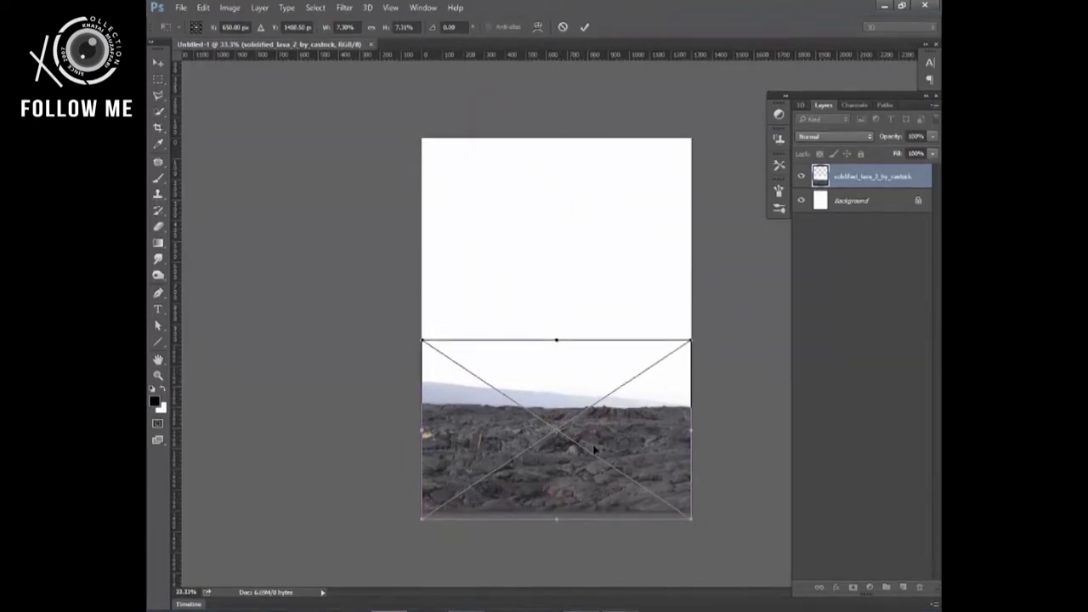
pyautogui.press('Return')
# Step: Mask out the lava photo's sky and add a Brightness/Contrast adjustment layer
pyautogui.hotkey('ctrl', '+')
pyautogui.hotkey('ctrl', '+')
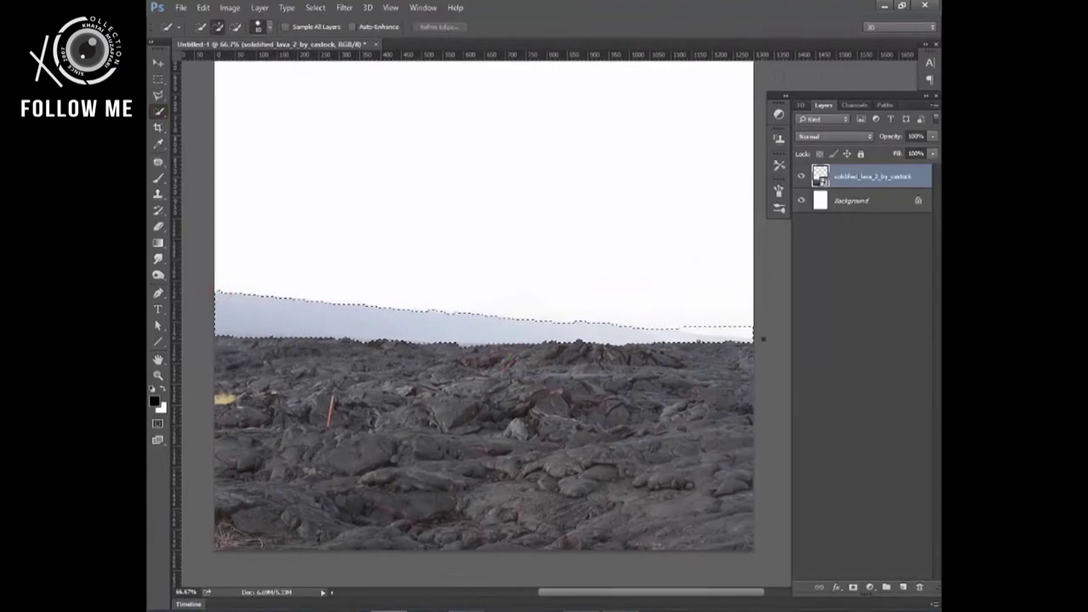
pyautogui.click(852, 589)
pyautogui.hotkey('ctrl', 'z')
pyautogui.click(316, 7)
pyautogui.click(323, 53)
pyautogui.click(853, 588)
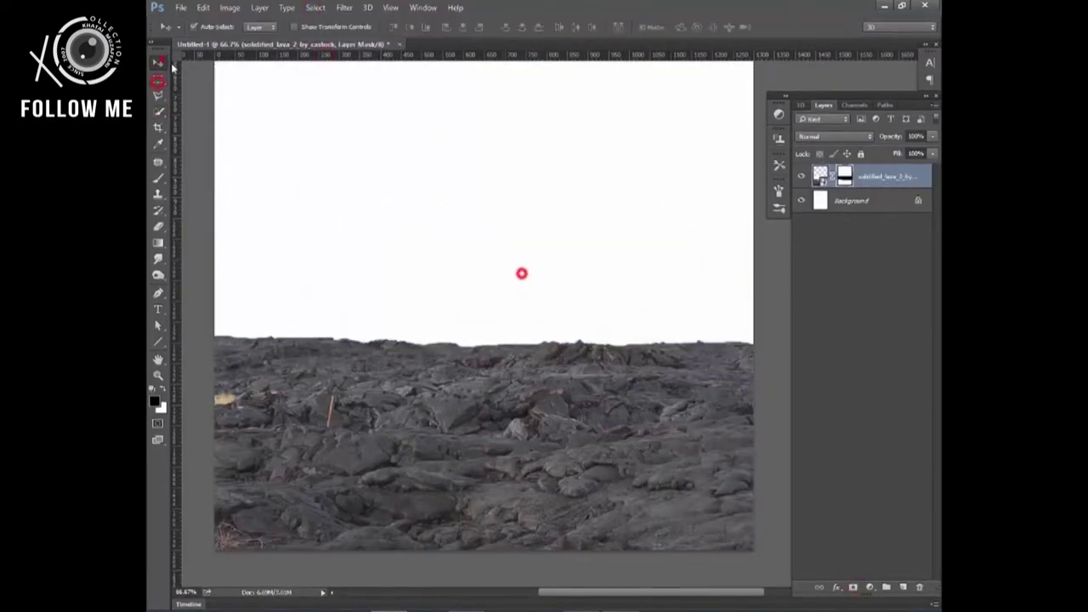
pyautogui.click(870, 588)
pyautogui.click(888, 398)
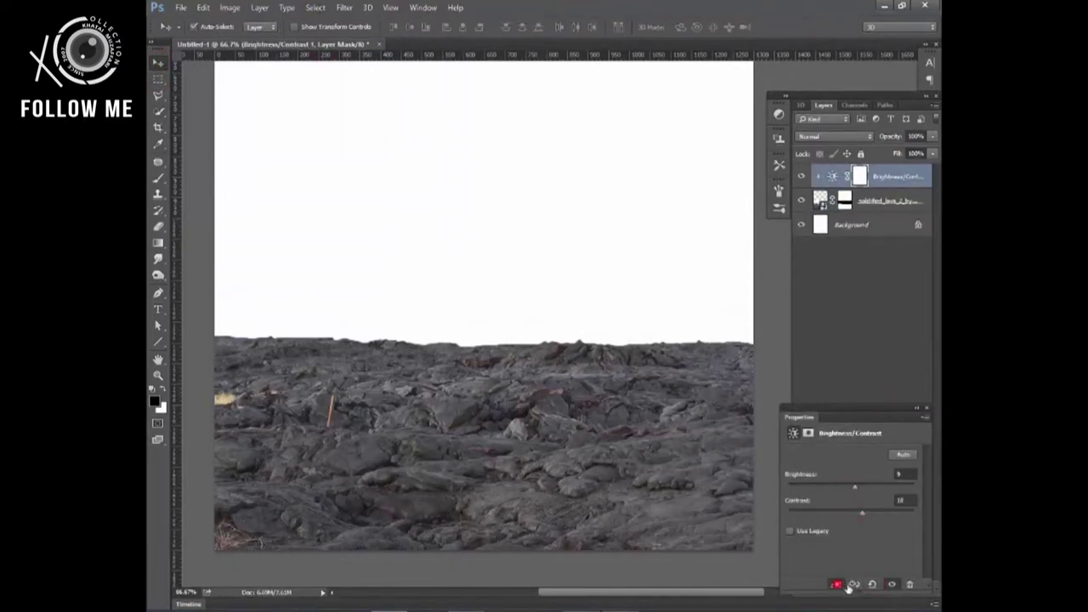
# Step: Clip Brightness/Contrast to the lava and add a clipped Color Balance with bluer midtones
pyautogui.click(926, 409)
pyautogui.click(871, 586)
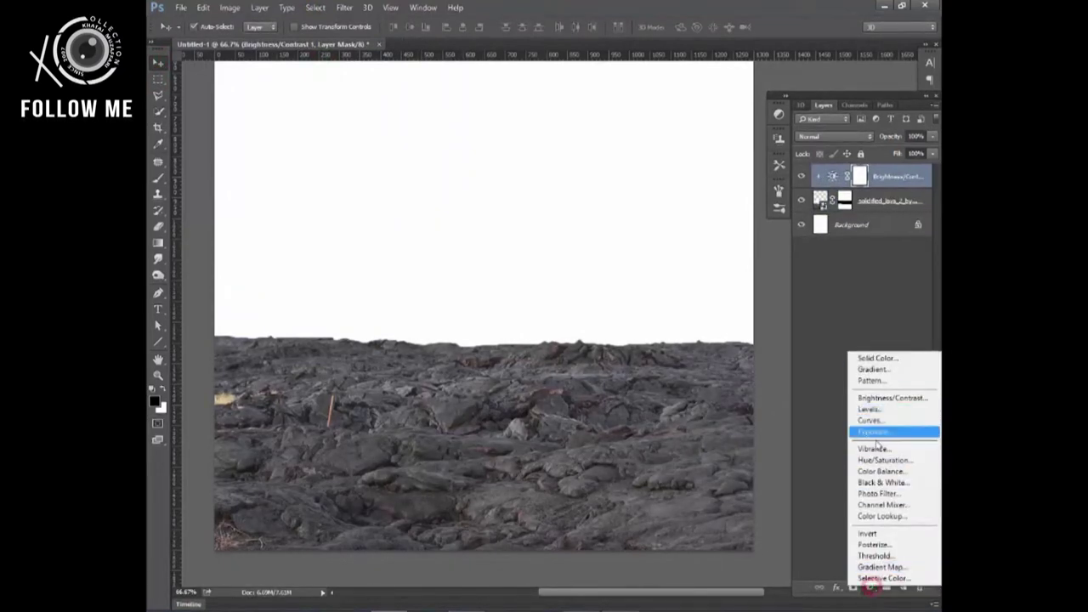
pyautogui.click(878, 471)
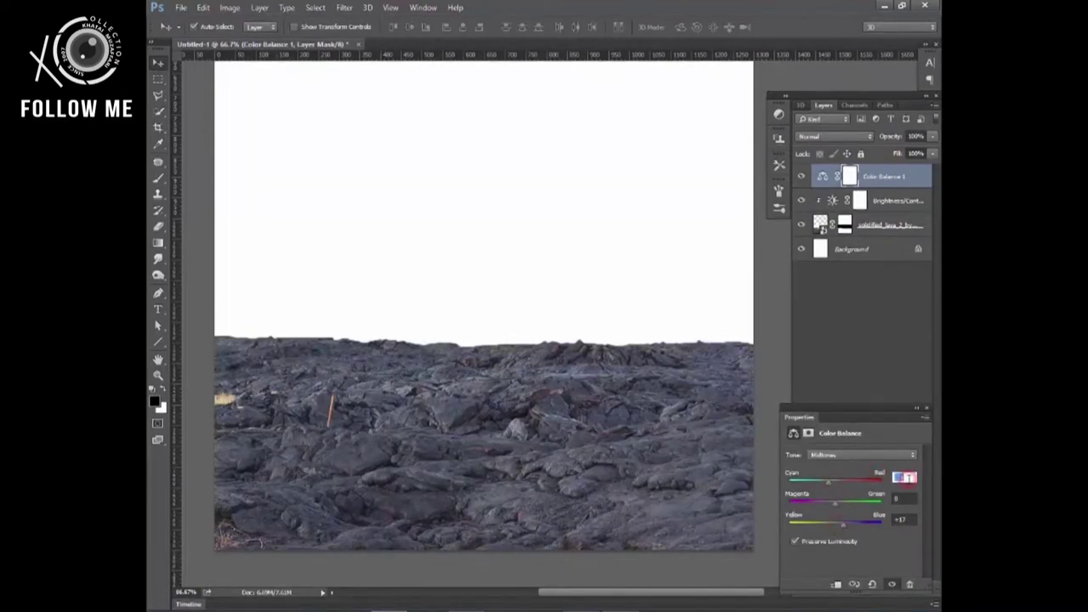
pyautogui.click(926, 410)
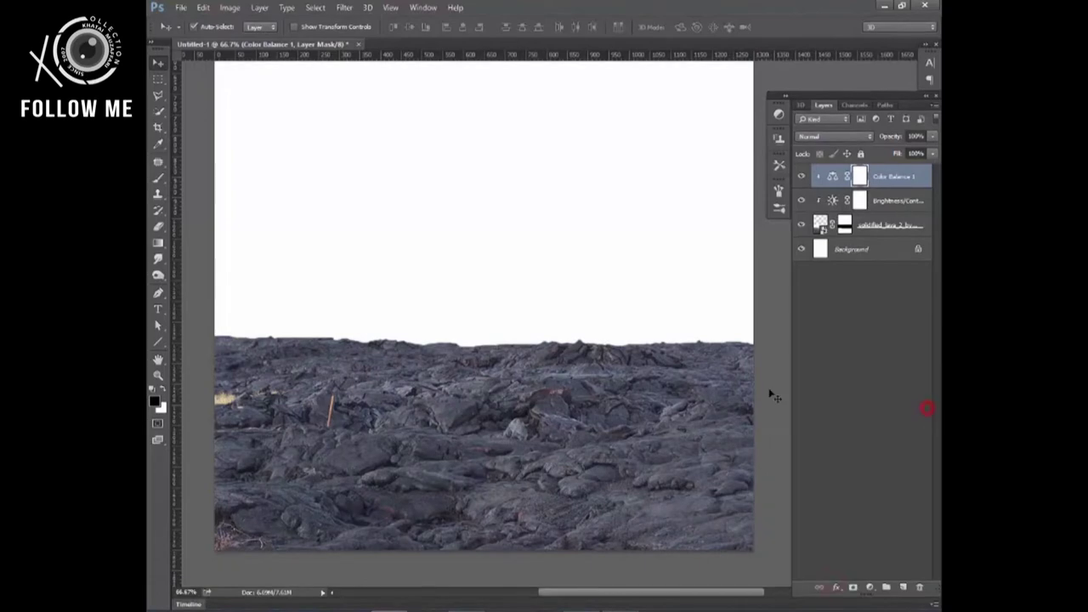
pyautogui.hotkey('ctrl', '-')
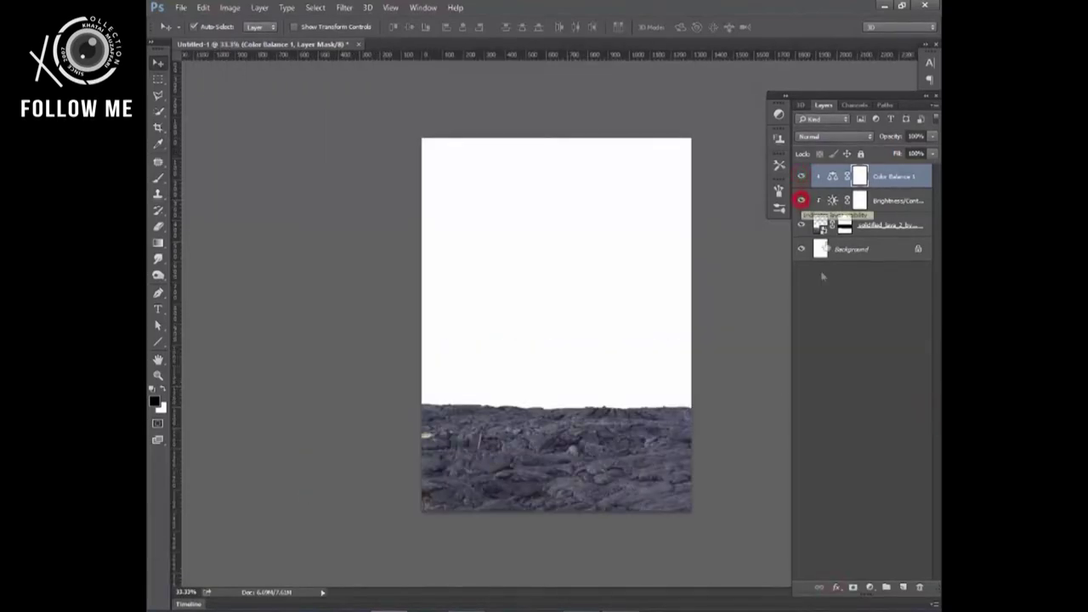
# Step: Place the stormy clouds photo enlarged behind the lava, then lower its opacity
pyautogui.click(181, 7)
pyautogui.click(204, 134)
pyautogui.click(621, 111)
pyautogui.click(556, 393)
pyautogui.moveTo(689, 223); pyautogui.dragTo(786, 136)
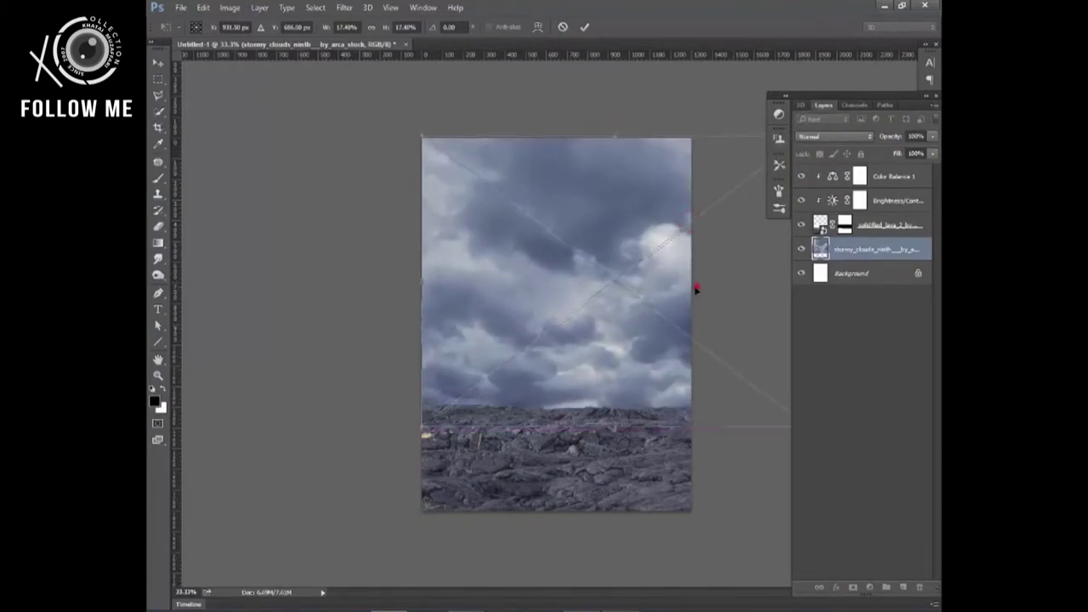
pyautogui.moveTo(695, 289); pyautogui.dragTo(693, 282)
pyautogui.press('Return')
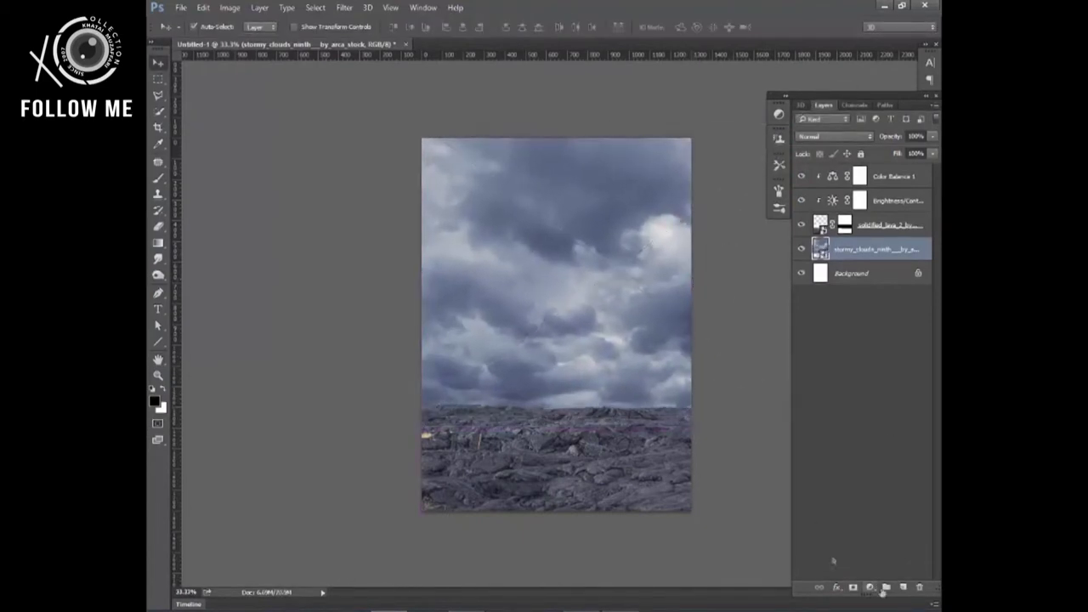
pyautogui.moveTo(930, 156); pyautogui.dragTo(925, 153)
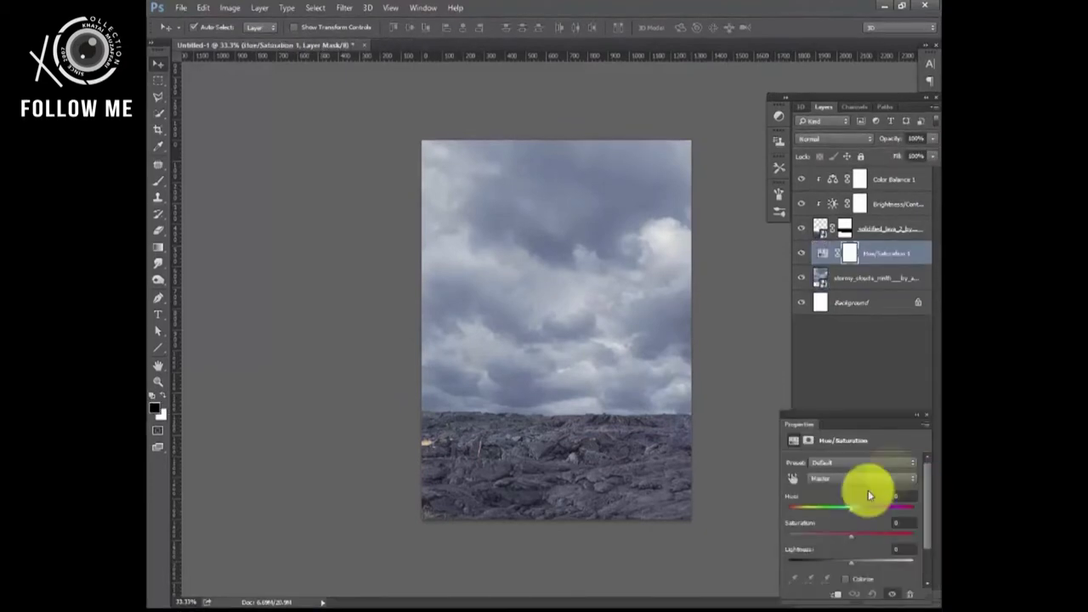
pyautogui.click(930, 418)
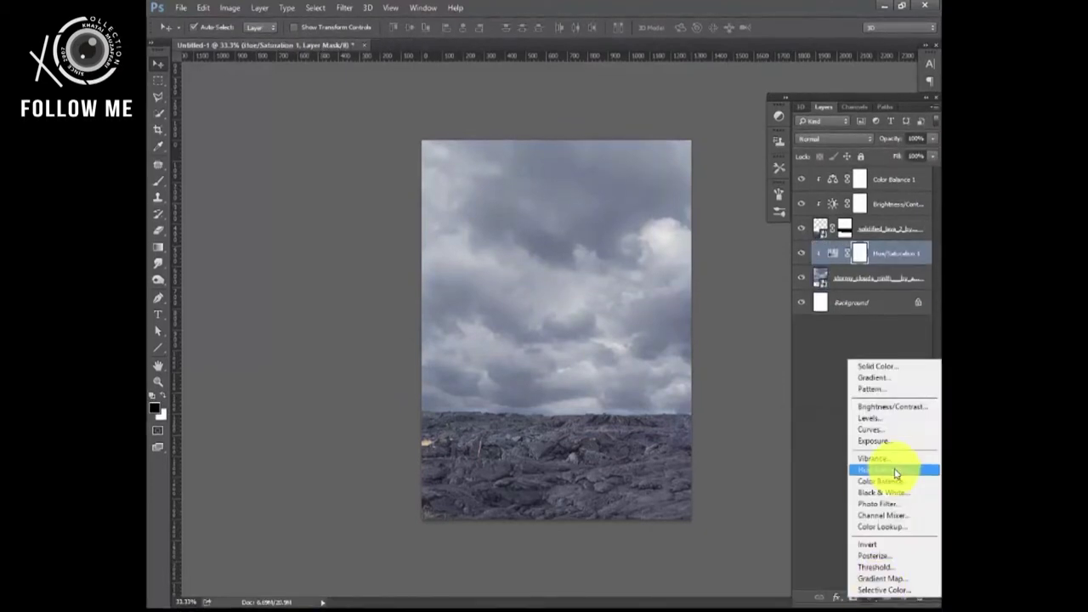
# Step: Add a Color Balance adjustment clipped to the clouds layer
pyautogui.click(884, 493)
pyautogui.click(836, 594)
pyautogui.click(926, 415)
# Step: Paint soft white light on a new layer across the cloud centre, set to Overlay at reduced opacity
pyautogui.hotkey('ctrl', 'shift', 'alt', 'n')
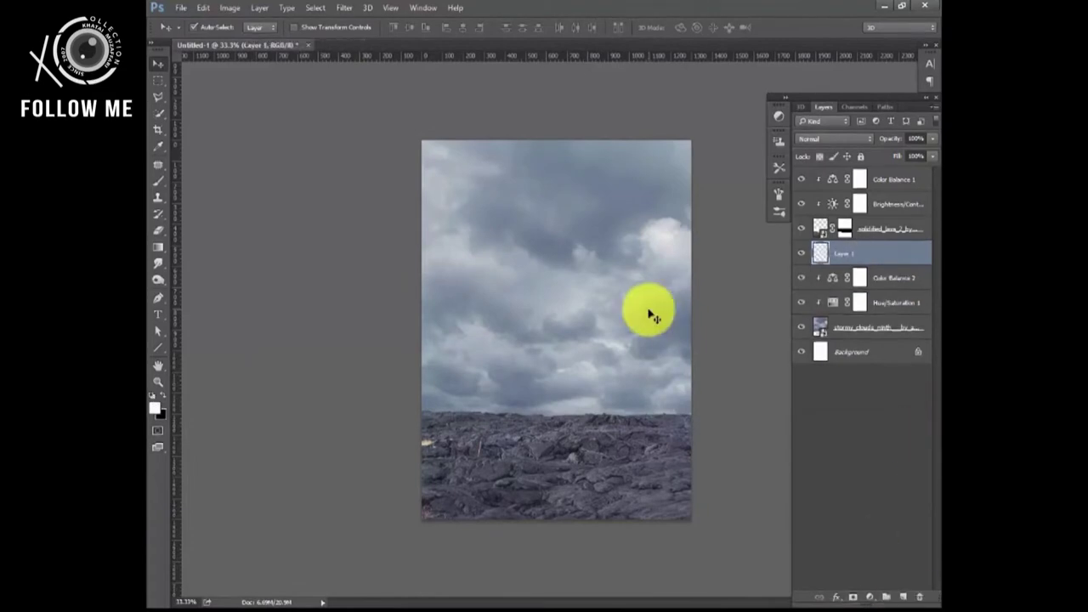
pyautogui.click(158, 181)
pyautogui.rightClick(597, 287)
pyautogui.scroll(-3, 794, 539)
pyautogui.scroll(3, 810, 481)
pyautogui.moveTo(564, 291); pyautogui.dragTo(556, 274)
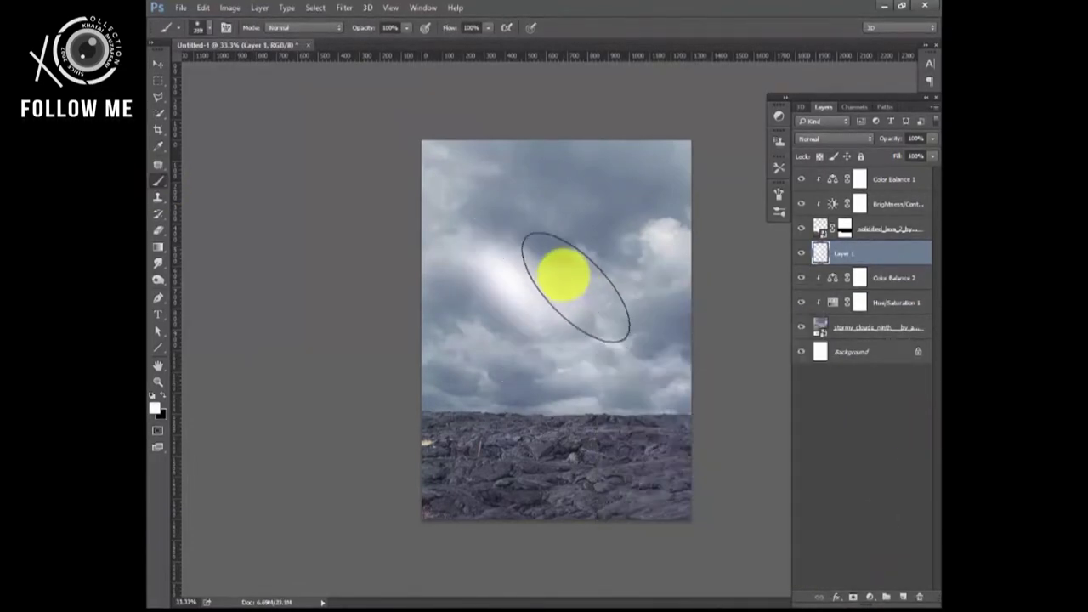
pyautogui.click(833, 138)
pyautogui.click(808, 255)
pyautogui.moveTo(932, 138); pyautogui.dragTo(909, 158)
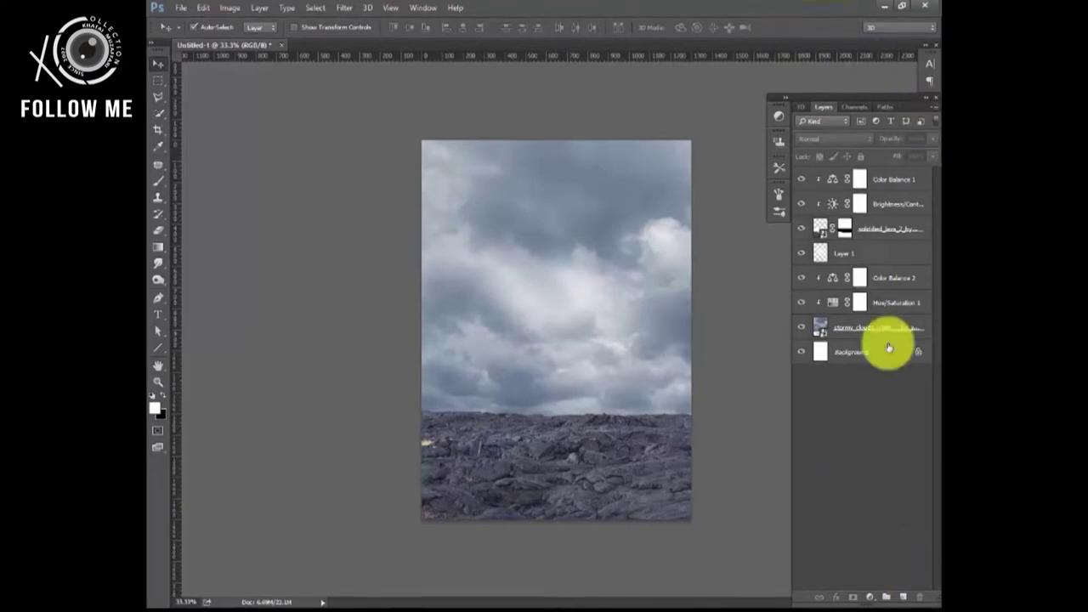
# Step: Paint a soft white spot on new Layer 2 and blend it as Overlay
pyautogui.hotkey('ctrl', 'shift', 'alt', 'n')
pyautogui.press('b')
pyautogui.rightClick(583, 286)
pyautogui.click(493, 322)
pyautogui.click(833, 137)
pyautogui.click(403, 93)
pyautogui.hotkey('ctrl', '+')
pyautogui.click(833, 138)
pyautogui.click(807, 266)
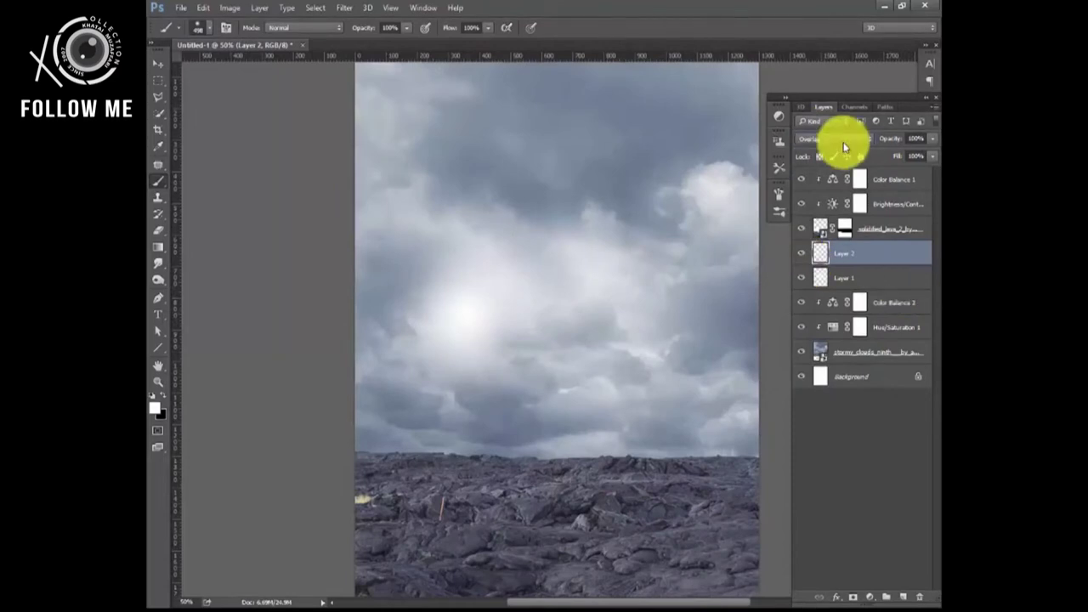
pyautogui.click(833, 138)
pyautogui.click(820, 272)
pyautogui.click(833, 138)
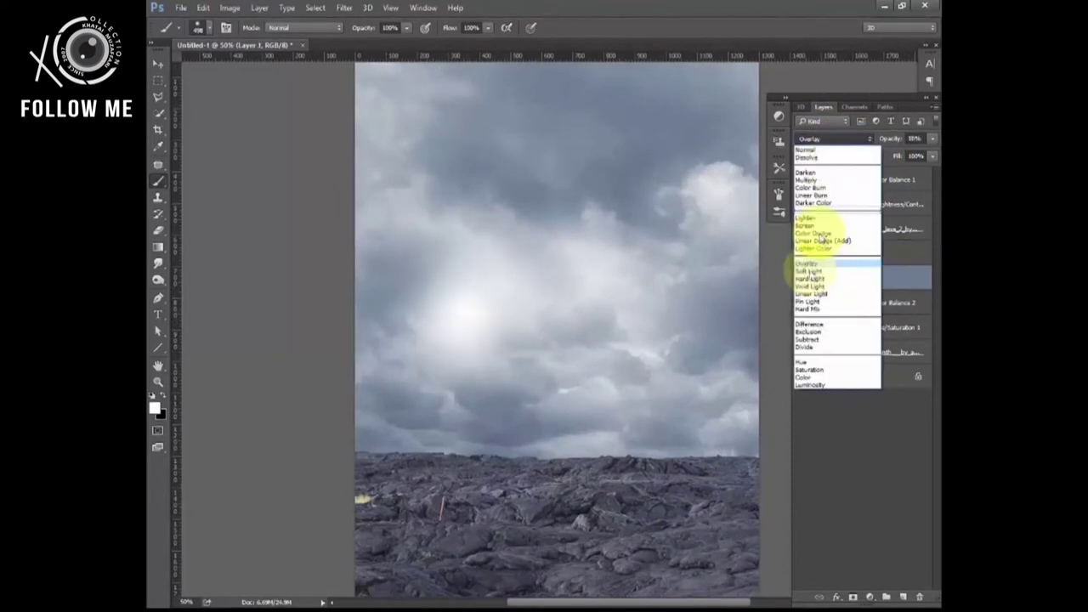
pyautogui.click(816, 238)
# Step: Reshape the glow over the cloud centre and set its opacity to 70%
pyautogui.click(803, 270)
pyautogui.hotkey('ctrl', '-')
pyautogui.hotkey('ctrl', '+')
pyautogui.hotkey('ctrl', '+')
pyautogui.click(838, 253)
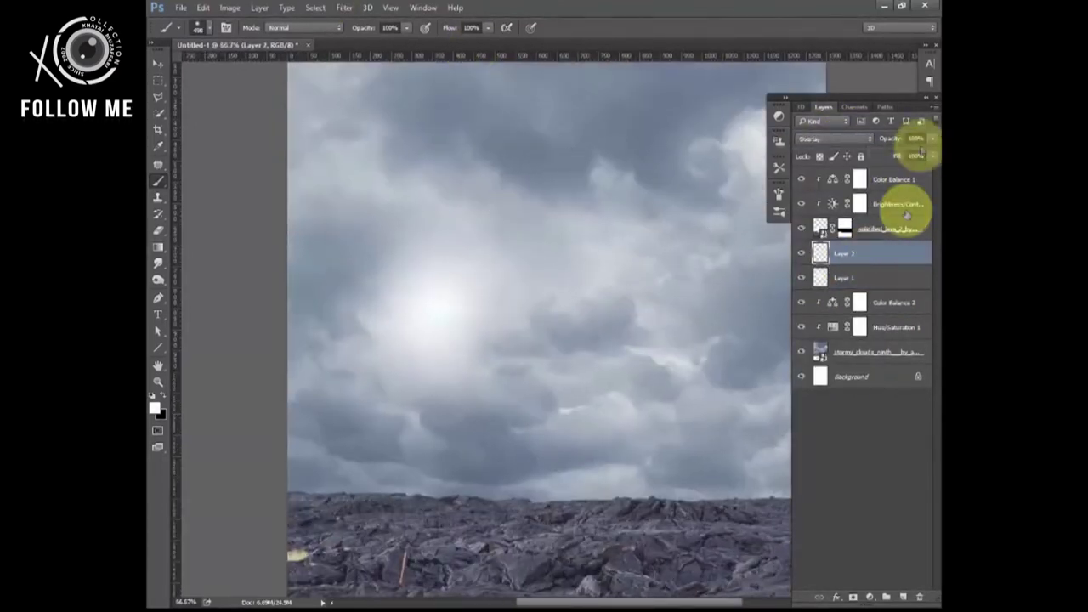
pyautogui.moveTo(915, 153); pyautogui.dragTo(906, 159)
pyautogui.hotkey('ctrl', '-')
pyautogui.hotkey('ctrl', '-')
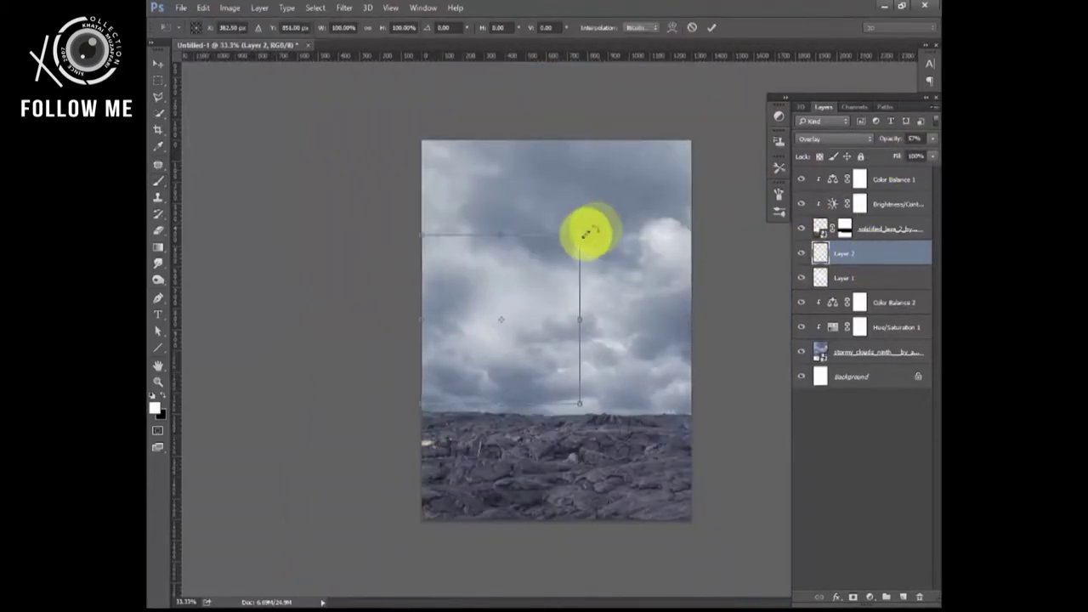
pyautogui.moveTo(595, 230); pyautogui.dragTo(615, 297)
pyautogui.click(914, 138)
pyautogui.moveTo(918, 152); pyautogui.dragTo(899, 153)
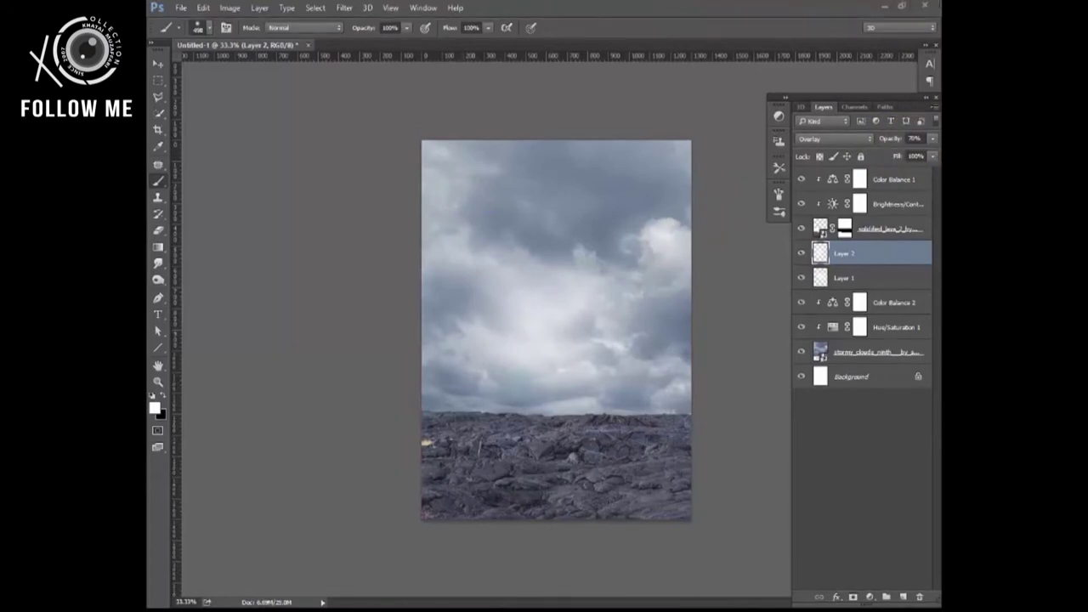
pyautogui.click(893, 179)
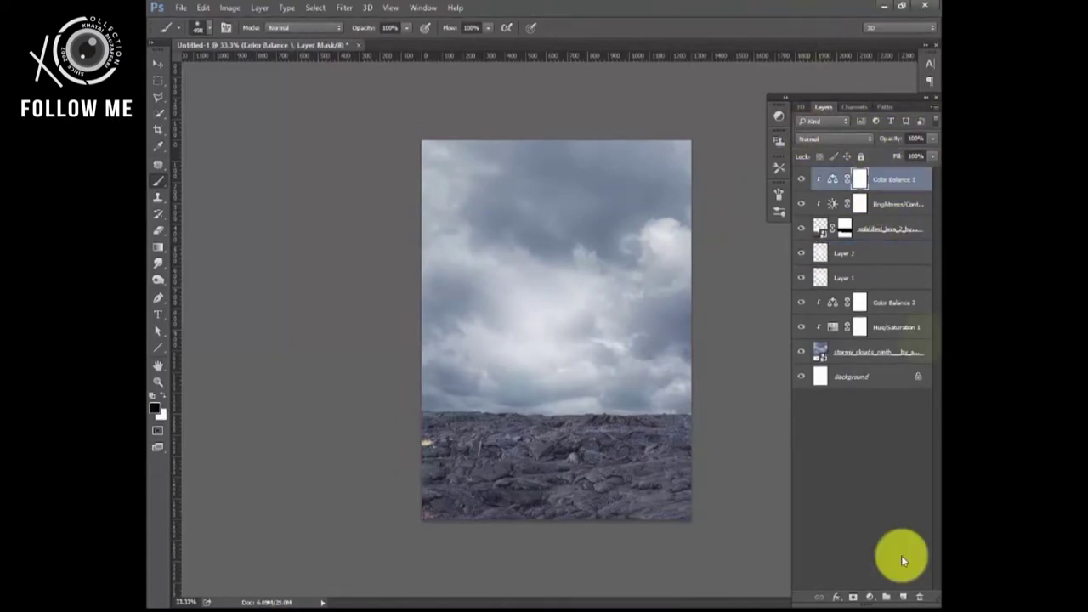
# Step: Paint white smoke along the lava horizon on a new layer with a smoke brush
pyautogui.hotkey('ctrl', 'shift', 'alt', 'n')
pyautogui.rightClick(539, 252)
pyautogui.scroll(-5, 643, 476)
pyautogui.doubleClick(643, 522)
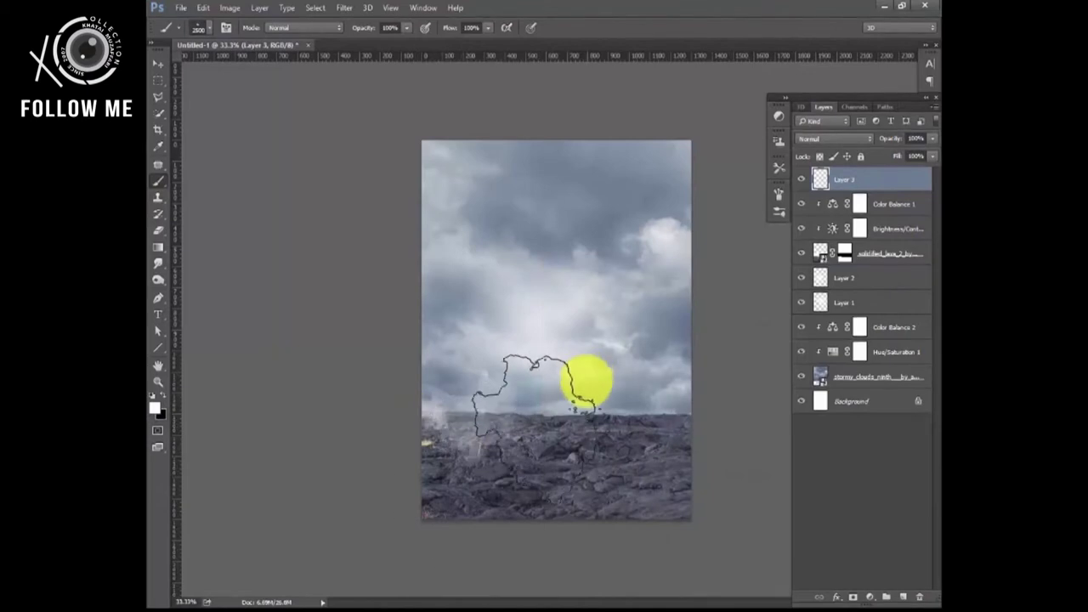
pyautogui.rightClick(595, 425)
pyautogui.doubleClick(570, 498)
pyautogui.moveTo(440, 418); pyautogui.dragTo(561, 429)
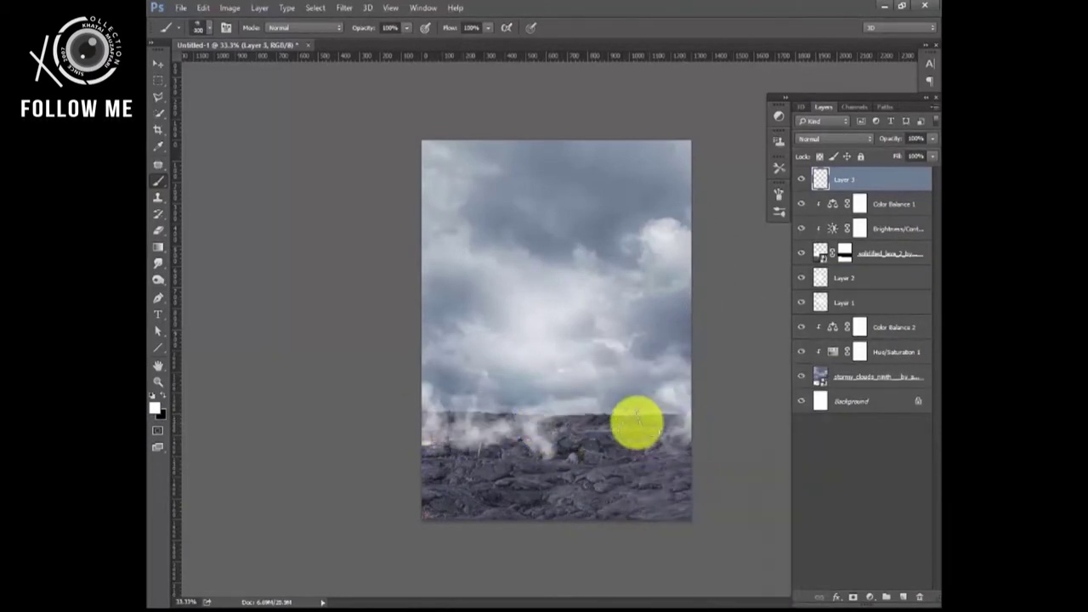
pyautogui.moveTo(635, 422); pyautogui.dragTo(561, 434)
pyautogui.press(']')
pyautogui.press(']')
pyautogui.press(']')
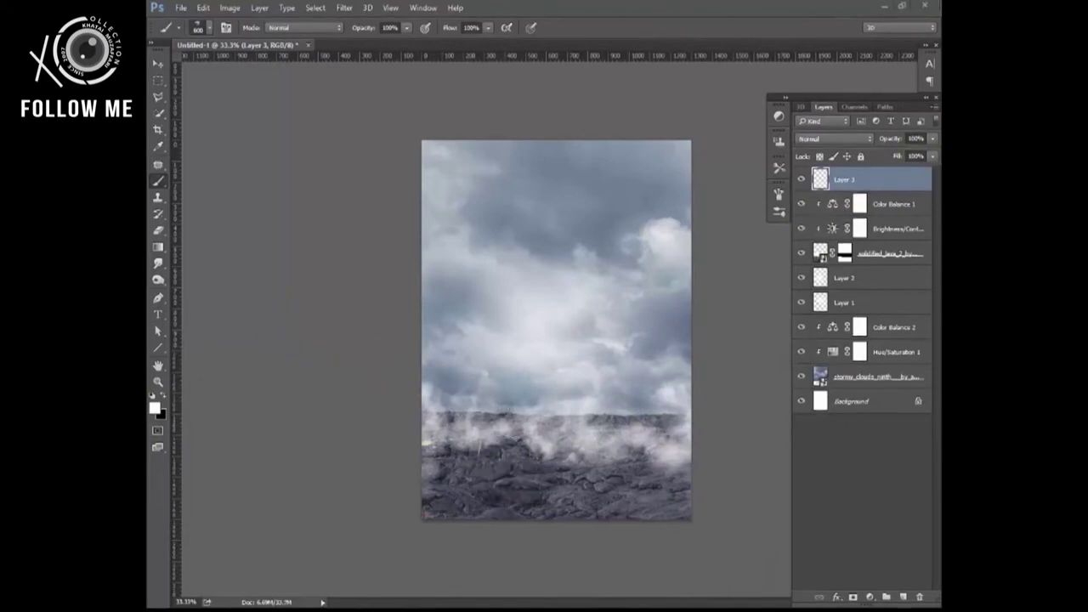
# Step: Lower the fog layer to 58% opacity and stretch it across the canvas width
pyautogui.moveTo(933, 137); pyautogui.dragTo(898, 158)
pyautogui.hotkey('ctrl', 't')
pyautogui.moveTo(422, 437); pyautogui.dragTo(382, 433)
pyautogui.moveTo(692, 436)
pyautogui.mouseDown()
pyautogui.moveTo(706, 432)
pyautogui.moveTo(620, 439)
pyautogui.mouseUp()
pyautogui.press('Return')
pyautogui.click(160, 181)
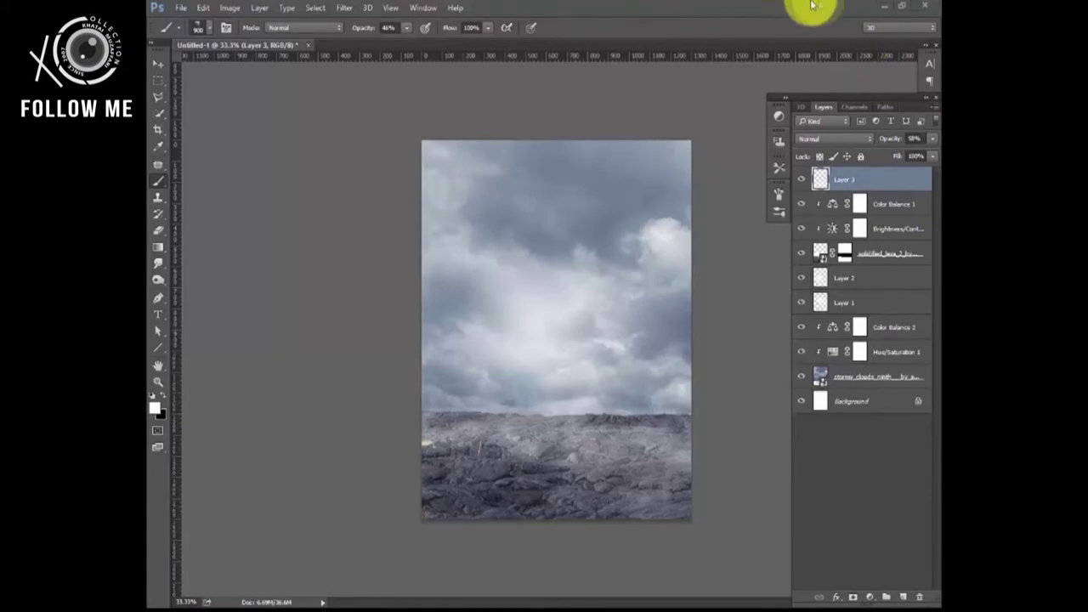
# Step: Add Layer 4 below Layer 3, set it to Soft Light, and paint sampled grey across the ground
pyautogui.click(903, 598)
pyautogui.moveTo(850, 179); pyautogui.dragTo(893, 218)
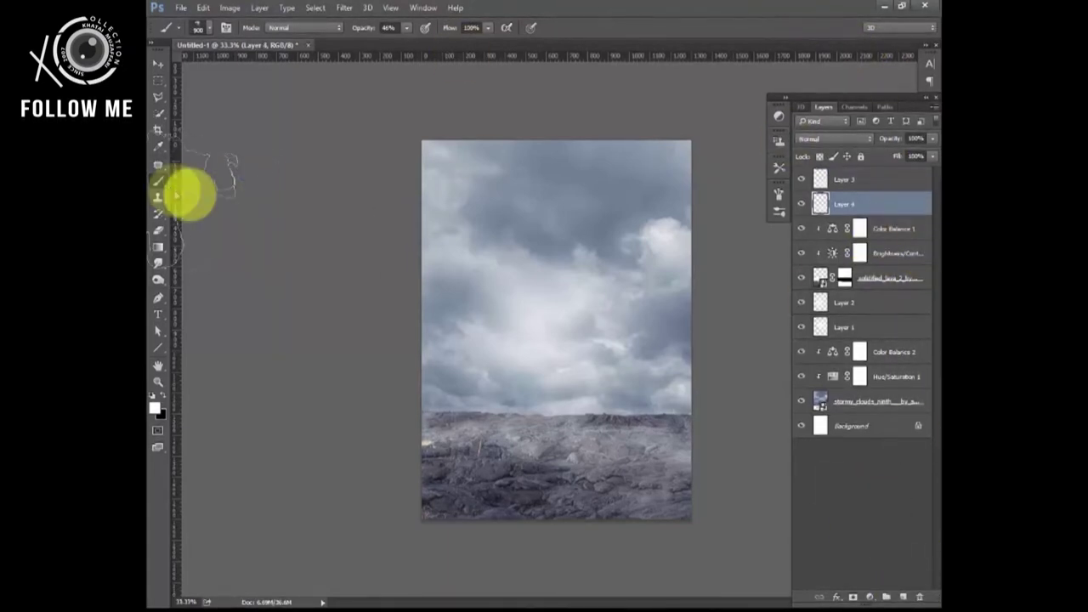
pyautogui.rightClick(505, 340)
pyautogui.press('Escape')
pyautogui.press('i')
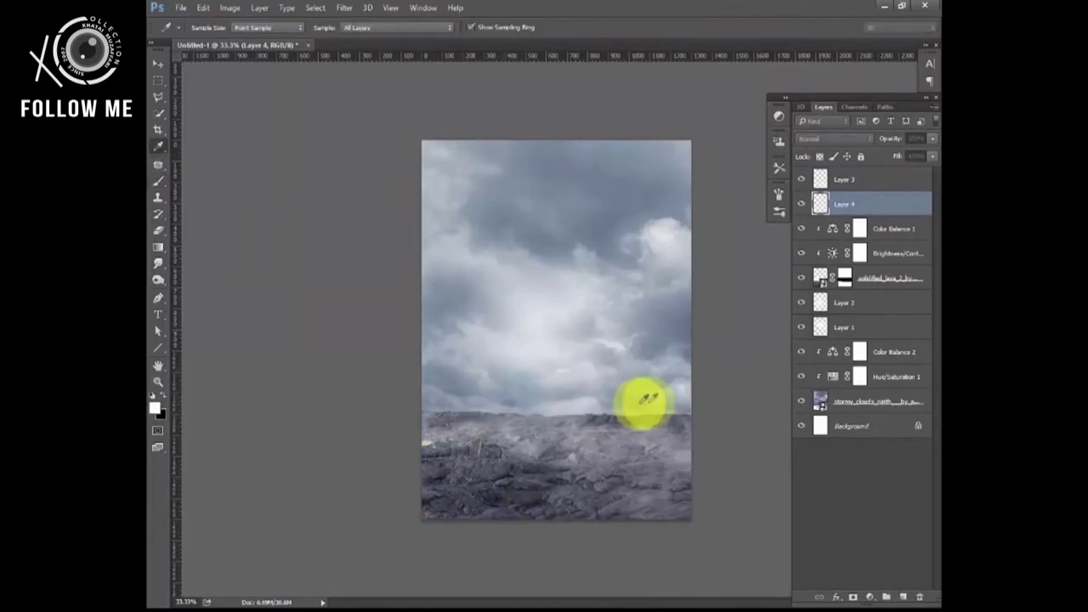
pyautogui.press('b')
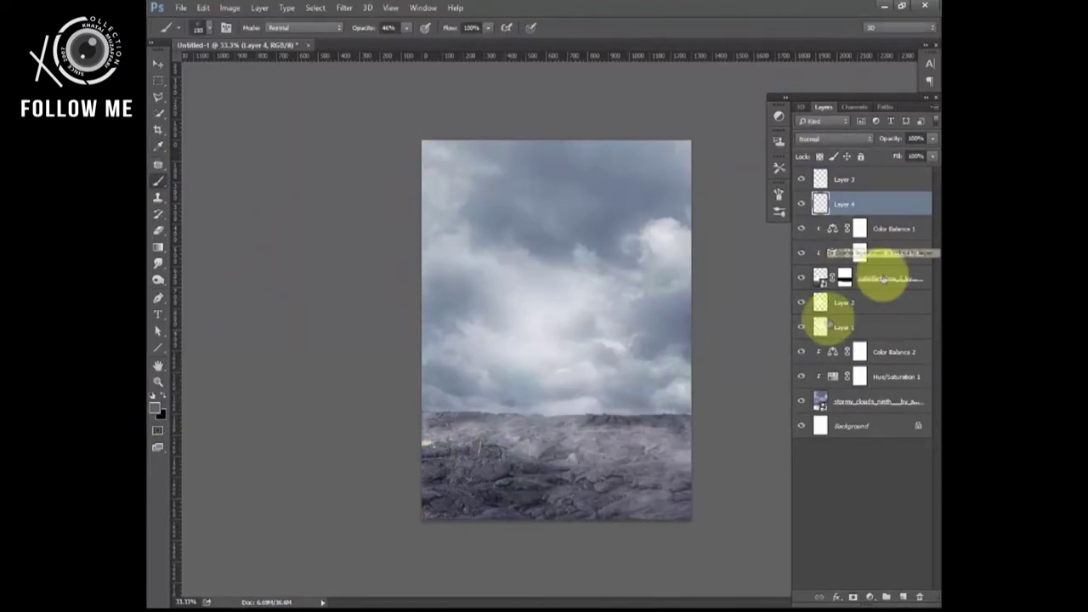
pyautogui.click(833, 138)
pyautogui.click(837, 289)
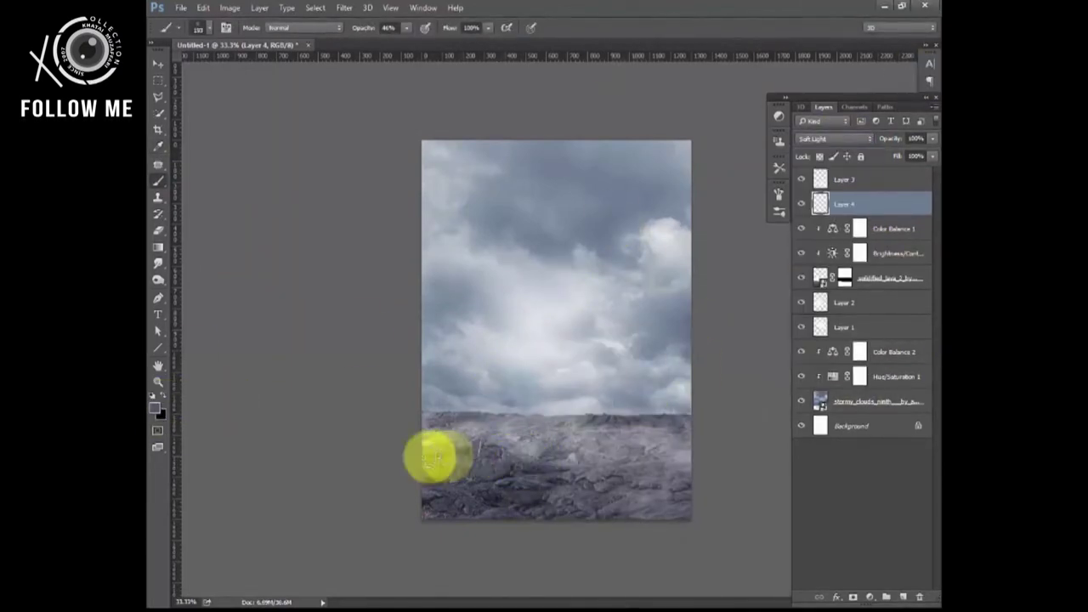
pyautogui.moveTo(446, 457); pyautogui.dragTo(680, 483)
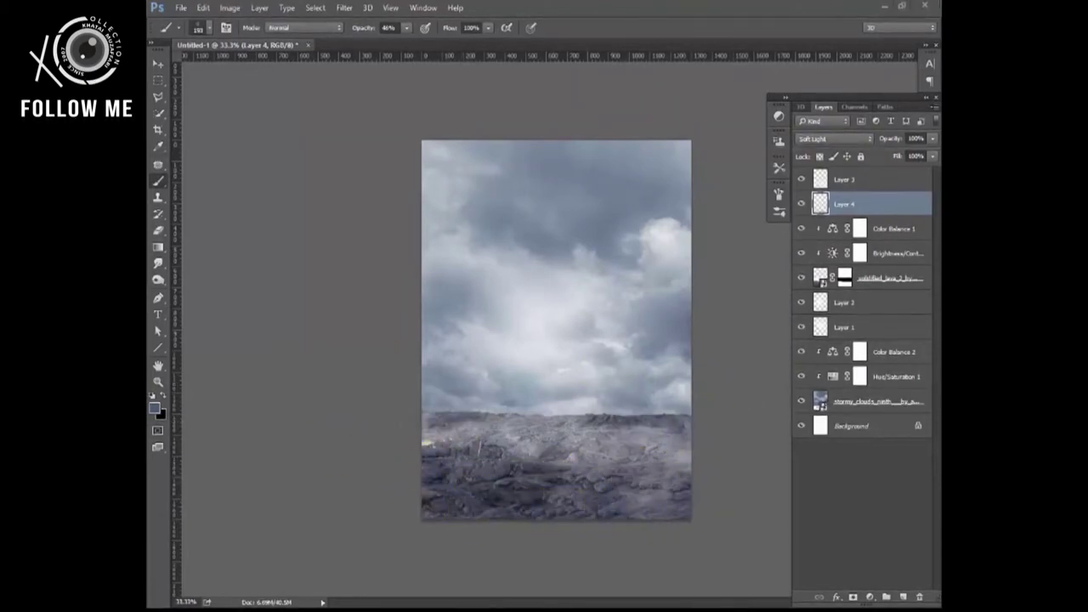
# Step: Keep Layer 4 on Soft Light and sample a grey from the clouds for the brush
pyautogui.click(833, 138)
pyautogui.click(810, 270)
pyautogui.keyDown('alt'); pyautogui.click(609, 227); pyautogui.keyUp('alt')
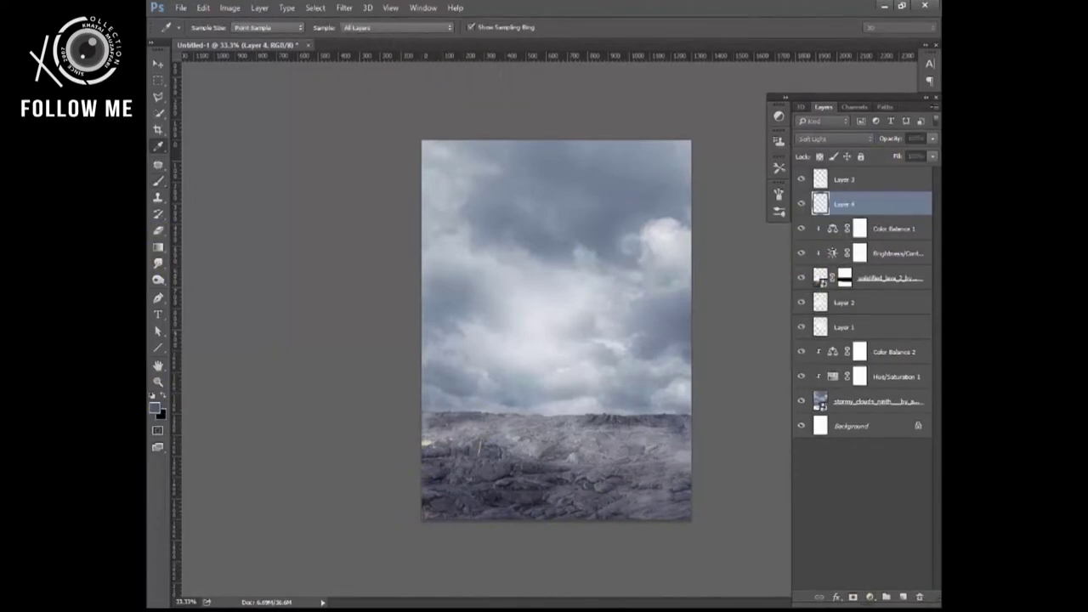
pyautogui.press('b')
pyautogui.rightClick(532, 357)
pyautogui.click(454, 471)
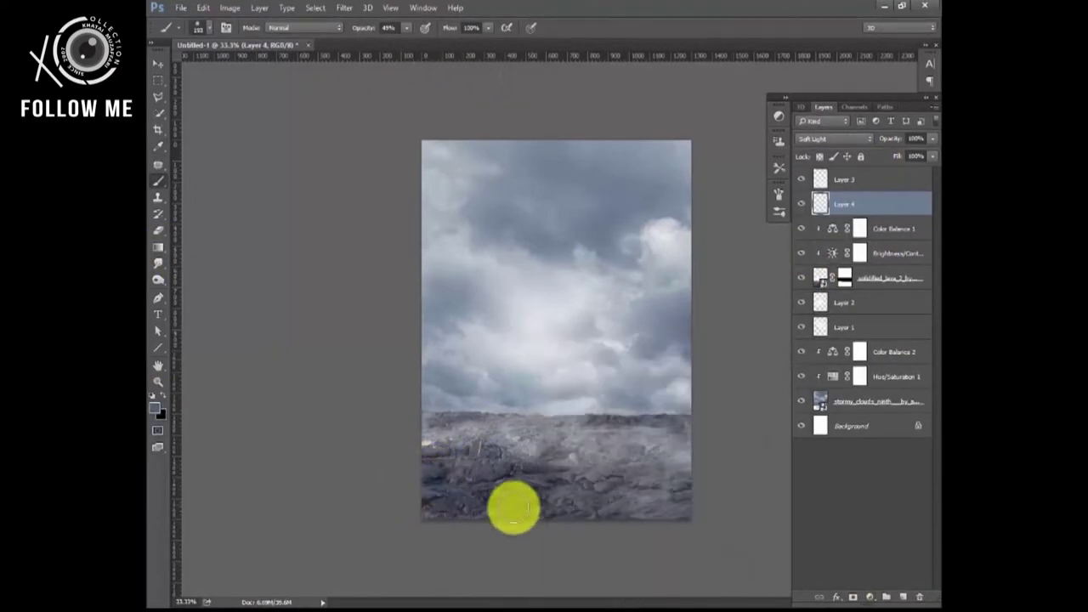
# Step: Dab soft grey light across the foreground rocks, then add a Hue/Saturation adjustment layer
pyautogui.click(421, 410)
pyautogui.click(691, 528)
pyautogui.click(681, 438)
pyautogui.click(413, 435)
pyautogui.click(634, 465)
pyautogui.moveTo(539, 438); pyautogui.dragTo(568, 434)
pyautogui.click(643, 445)
pyautogui.click(631, 496)
pyautogui.click(420, 417)
pyautogui.click(643, 431)
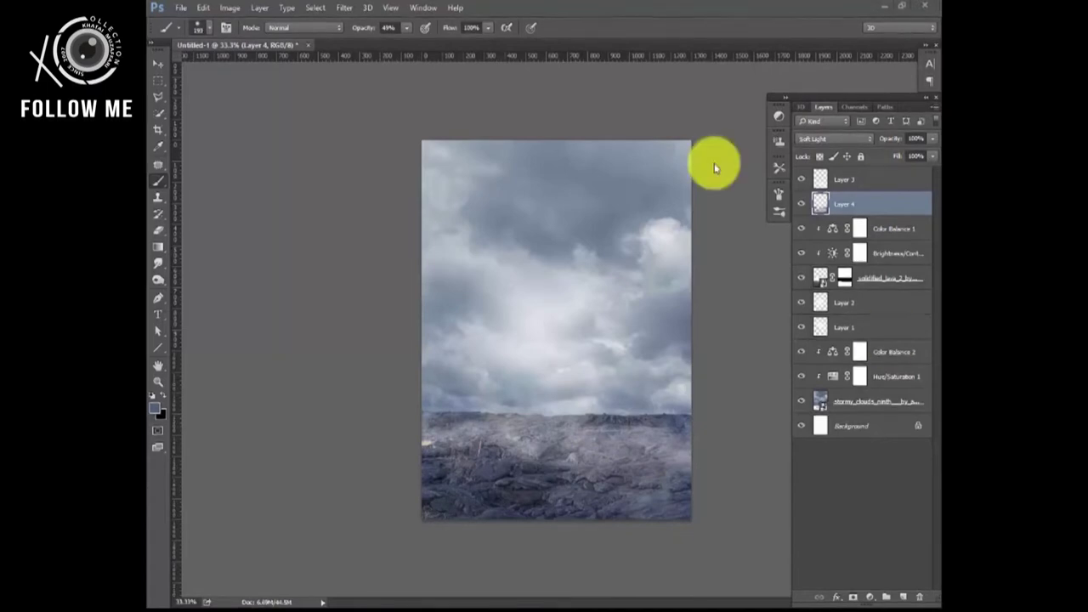
pyautogui.click(869, 597)
pyautogui.click(871, 476)
# Step: Push Hue/Saturation lightness to +100 and try gradient masks, then undo them
pyautogui.moveTo(851, 563); pyautogui.dragTo(895, 595)
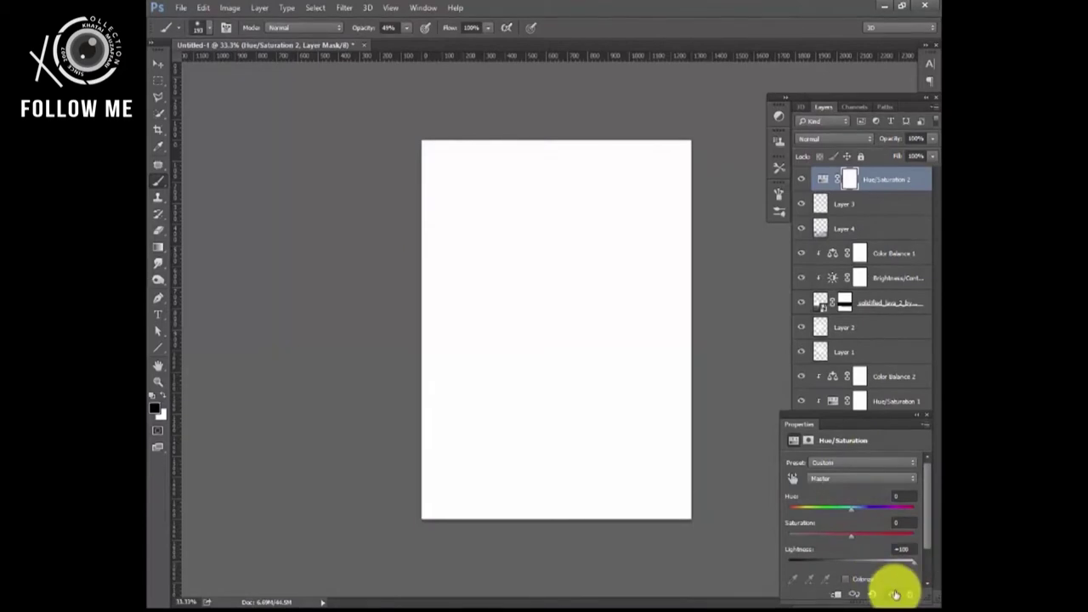
pyautogui.click(161, 247)
pyautogui.moveTo(558, 267); pyautogui.dragTo(561, 566)
pyautogui.moveTo(580, 438); pyautogui.dragTo(571, 516)
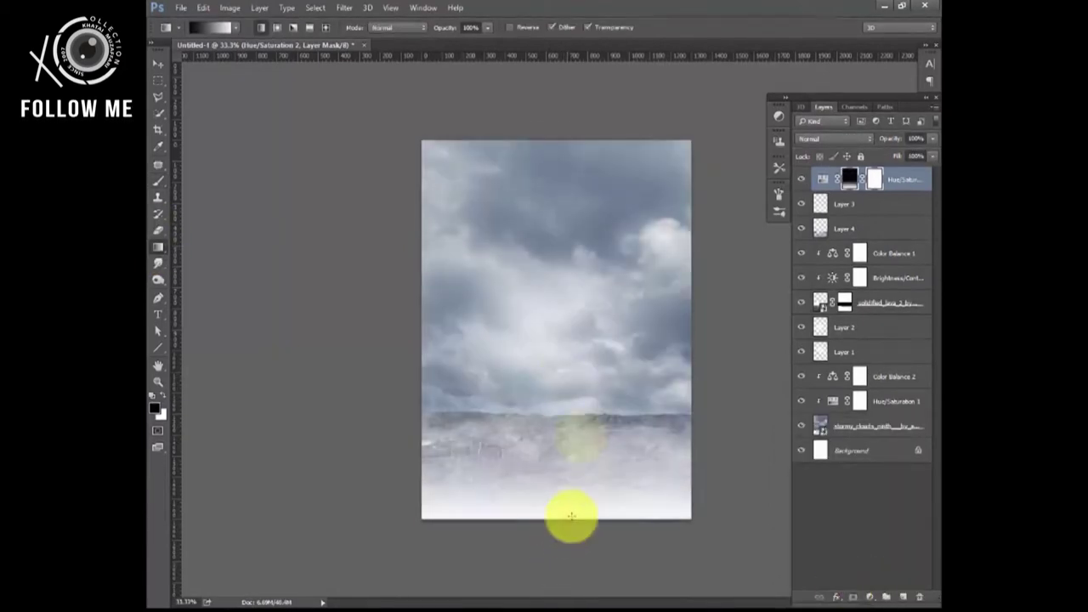
pyautogui.hotkey('ctrl', 'alt', 'z')
pyautogui.hotkey('ctrl', 'alt', 'z')
pyautogui.hotkey('ctrl', 'alt', 'z')
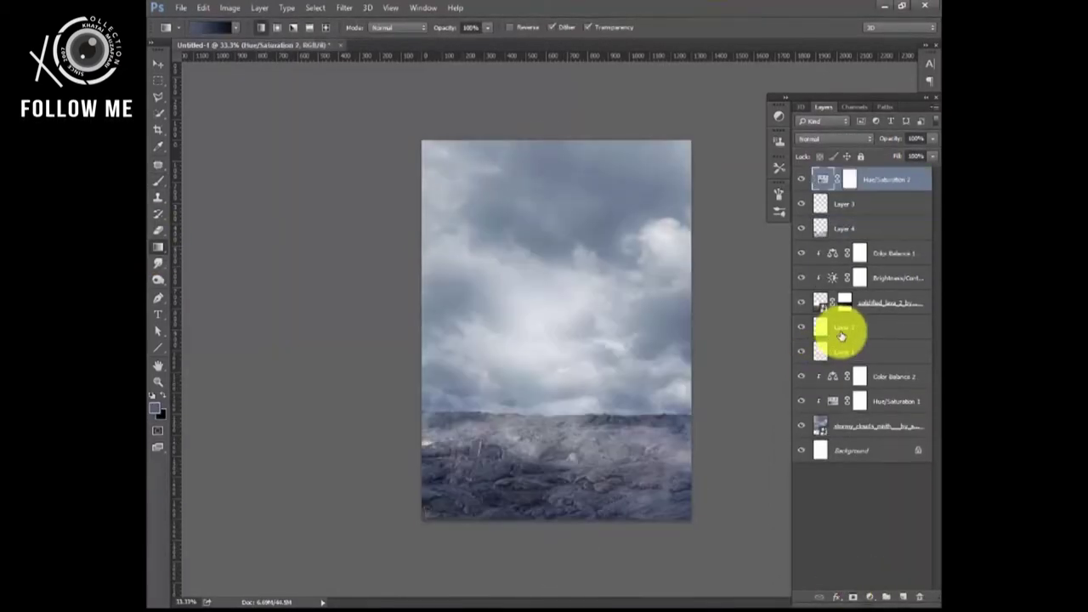
pyautogui.hotkey('ctrl', 'alt', 'z')
# Step: Re-add the brightening Hue/Saturation layer and shape its mask into a fog band along the bottom
pyautogui.click(869, 597)
pyautogui.click(881, 470)
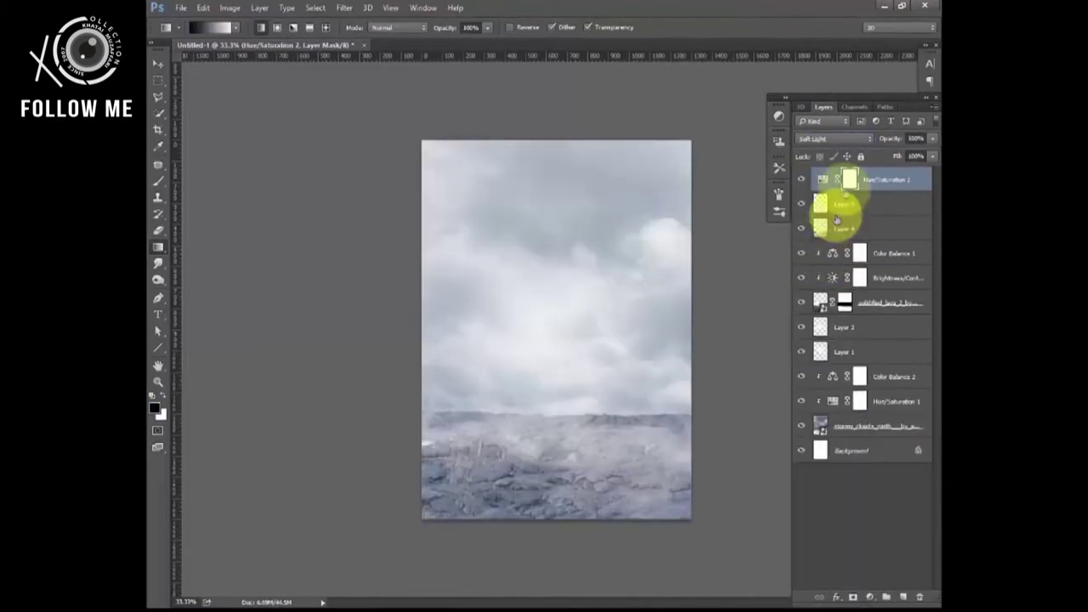
pyautogui.moveTo(567, 463); pyautogui.dragTo(573, 355)
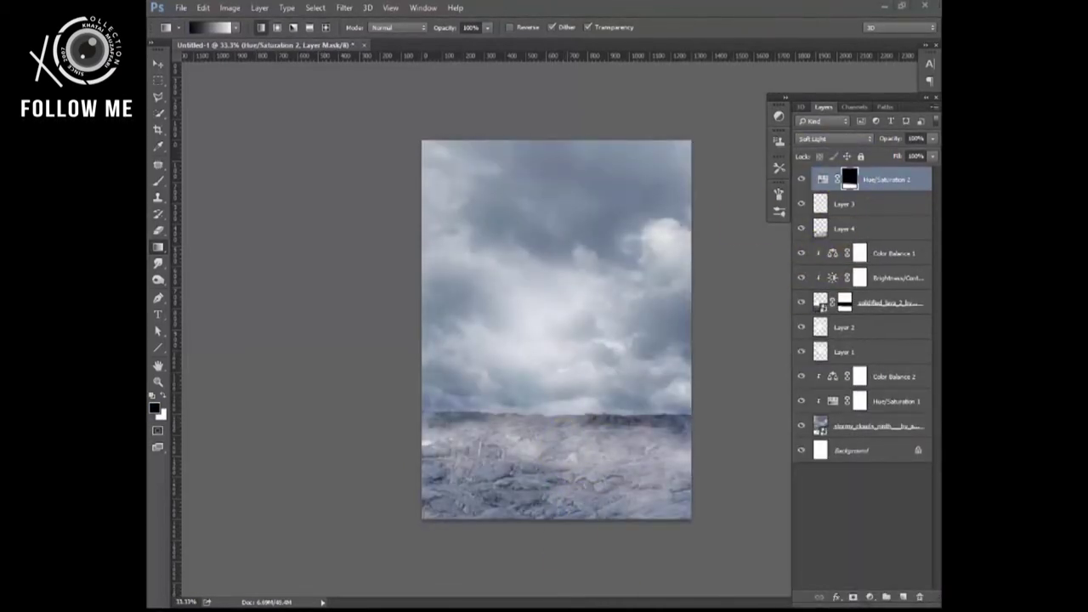
pyautogui.click(801, 179)
pyautogui.click(801, 179)
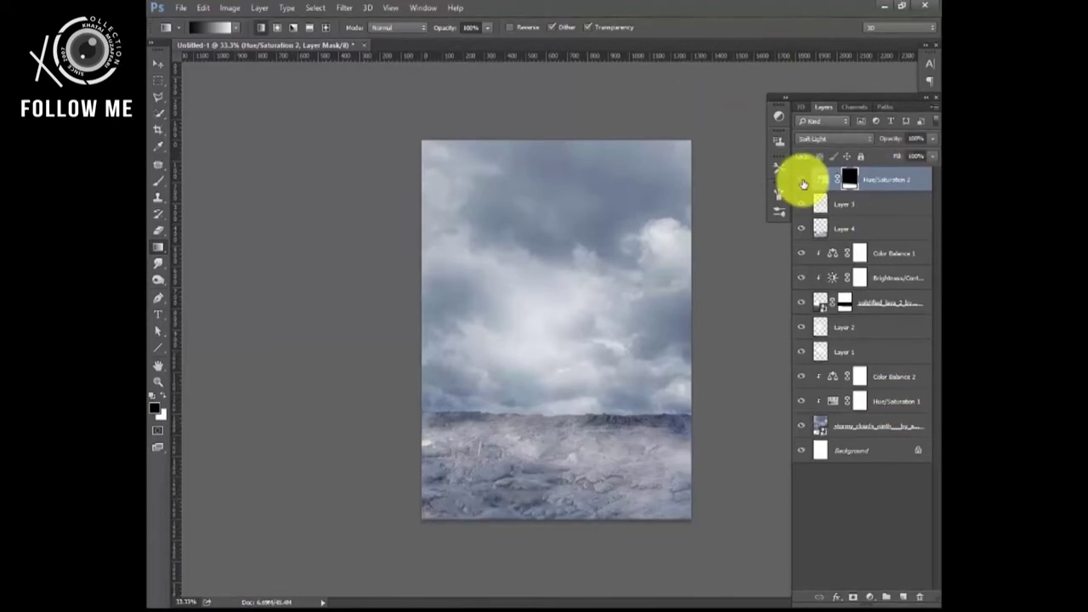
pyautogui.moveTo(583, 322)
pyautogui.mouseDown()
pyautogui.moveTo(581, 441)
pyautogui.moveTo(424, 516)
pyautogui.mouseUp()
pyautogui.press('b')
pyautogui.moveTo(401, 51); pyautogui.dragTo(502, 55)
pyautogui.moveTo(672, 510)
pyautogui.mouseDown()
pyautogui.moveTo(388, 517)
pyautogui.moveTo(622, 312)
pyautogui.mouseUp()
pyautogui.moveTo(453, 508); pyautogui.dragTo(728, 461)
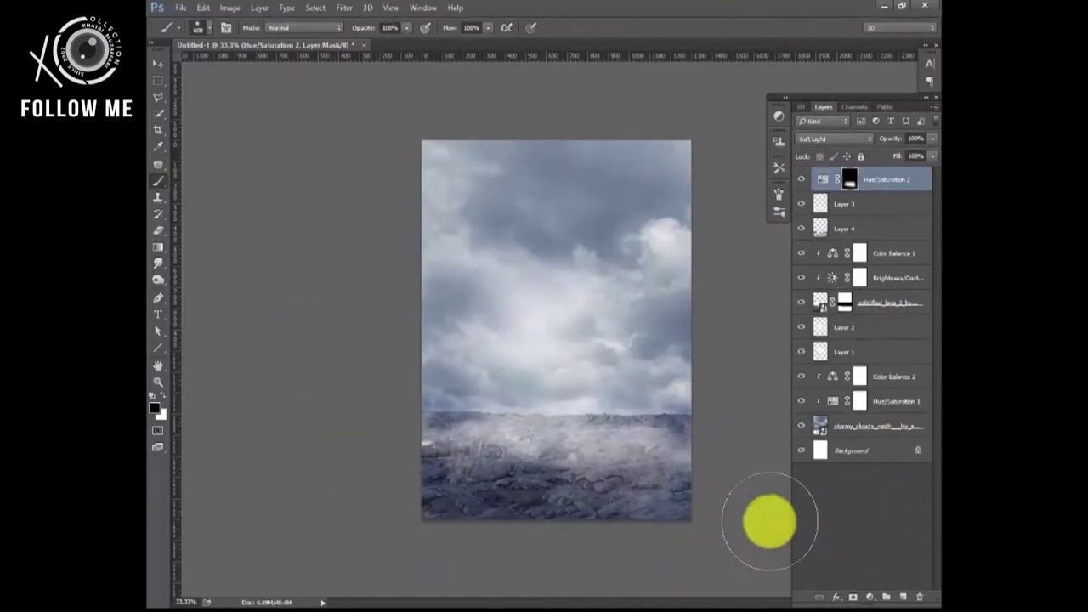
# Step: Move Layer 3's haze down over the ground with Free Transform
pyautogui.moveTo(728, 460); pyautogui.dragTo(842, 576)
pyautogui.click(842, 204)
pyautogui.hotkey('ctrl', 't')
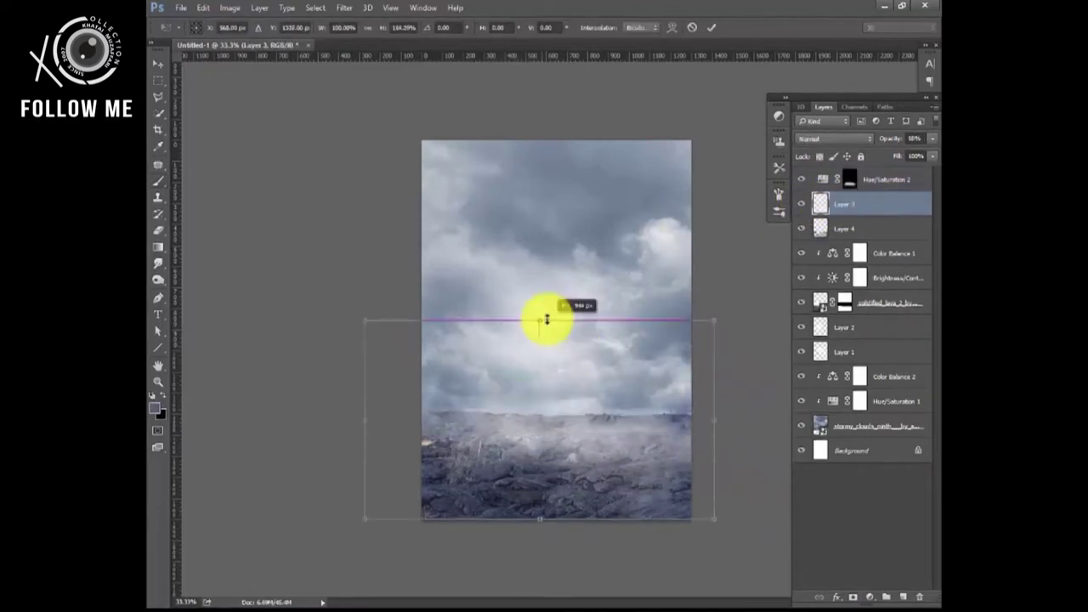
pyautogui.moveTo(546, 316); pyautogui.dragTo(605, 465)
pyautogui.press('Return')
pyautogui.press('b')
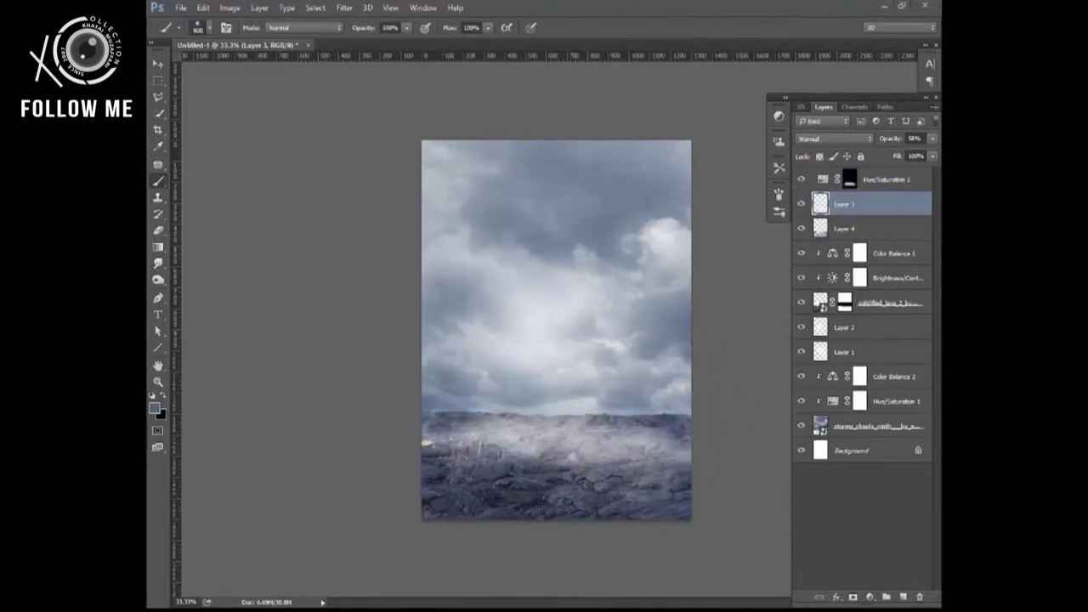
# Step: Resize the lava ground layer with Free Transform and reselect Layer 3
pyautogui.click(808, 302)
pyautogui.hotkey('ctrl', 't')
pyautogui.moveTo(425, 347); pyautogui.dragTo(425, 326)
pyautogui.moveTo(558, 522); pyautogui.dragTo(573, 516)
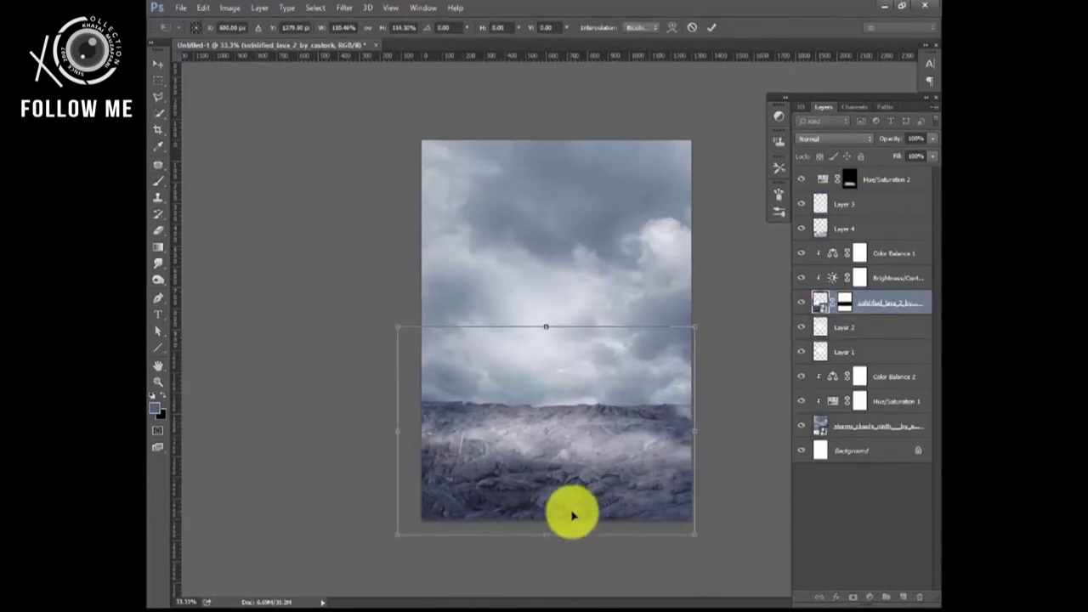
pyautogui.press('Return')
pyautogui.press('b')
pyautogui.click(837, 204)
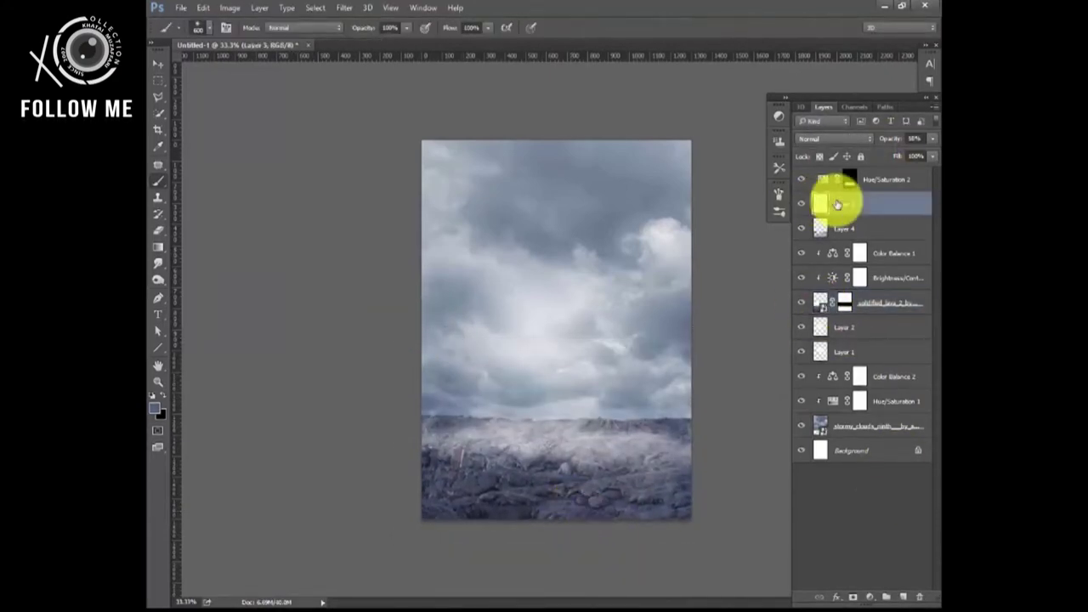
# Step: Paint faint white brush strokes on the ground on Layer 3
pyautogui.click(163, 397)
pyautogui.rightClick(595, 448)
pyautogui.doubleClick(795, 473)
pyautogui.moveTo(406, 27); pyautogui.dragTo(386, 39)
pyautogui.click(547, 470)
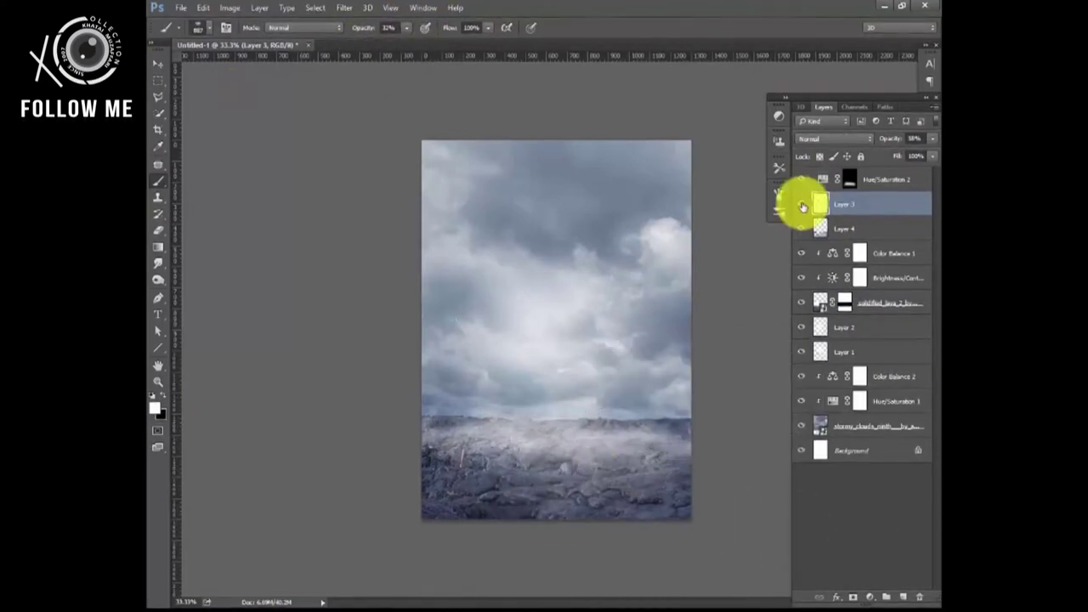
# Step: Lower Layer 3's opacity to 43% and set up the eraser brush
pyautogui.click(932, 138)
pyautogui.moveTo(903, 152); pyautogui.dragTo(890, 152)
pyautogui.press('e')
pyautogui.rightClick(595, 331)
pyautogui.click(760, 578)
pyautogui.click(519, 436)
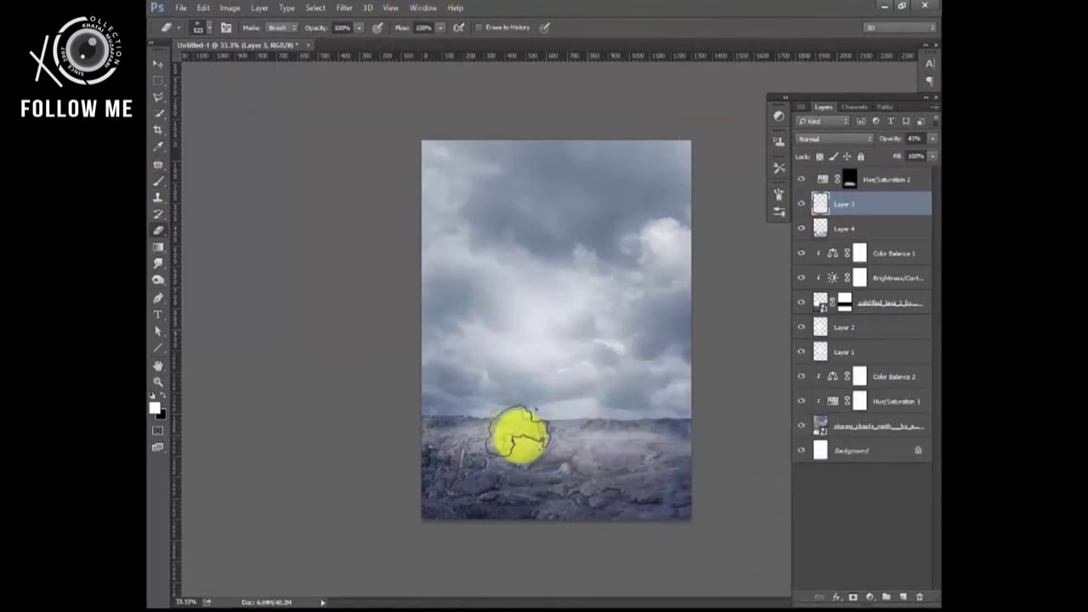
# Step: Move Layer 2's clouds upward
pyautogui.press('v')
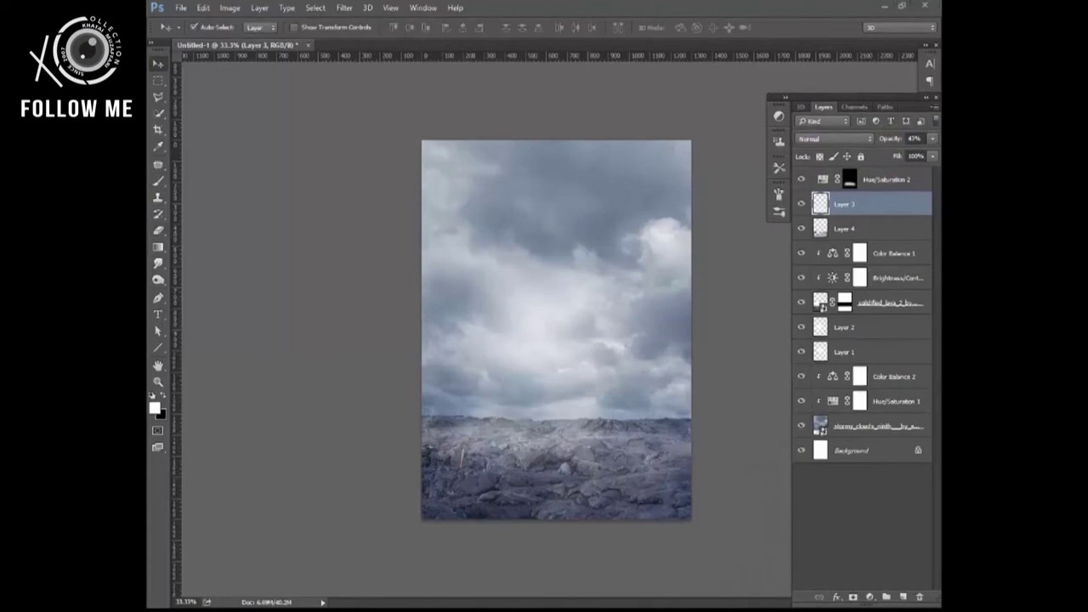
pyautogui.click(827, 431)
pyautogui.click(842, 328)
pyautogui.moveTo(502, 361); pyautogui.dragTo(517, 319)
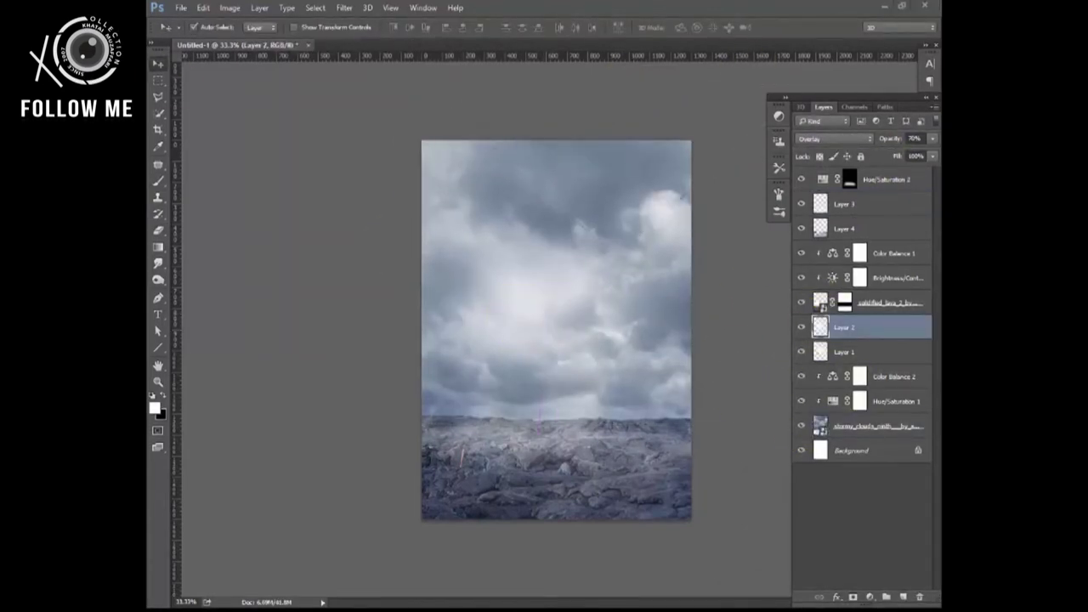
# Step: Resize the fog layer with Free Transform to cover the lower ground
pyautogui.click(847, 206)
pyautogui.hotkey('ctrl', 't')
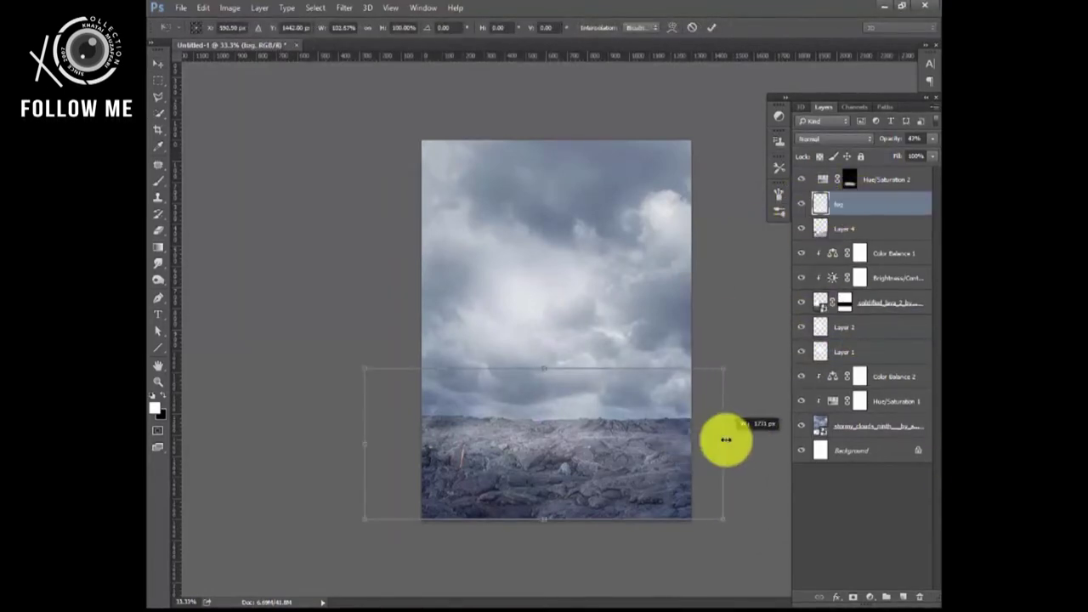
pyautogui.moveTo(544, 517); pyautogui.dragTo(542, 493)
pyautogui.press('Return')
# Step: Erase some fog near the horizon, then open the woman's portrait photo
pyautogui.press('b')
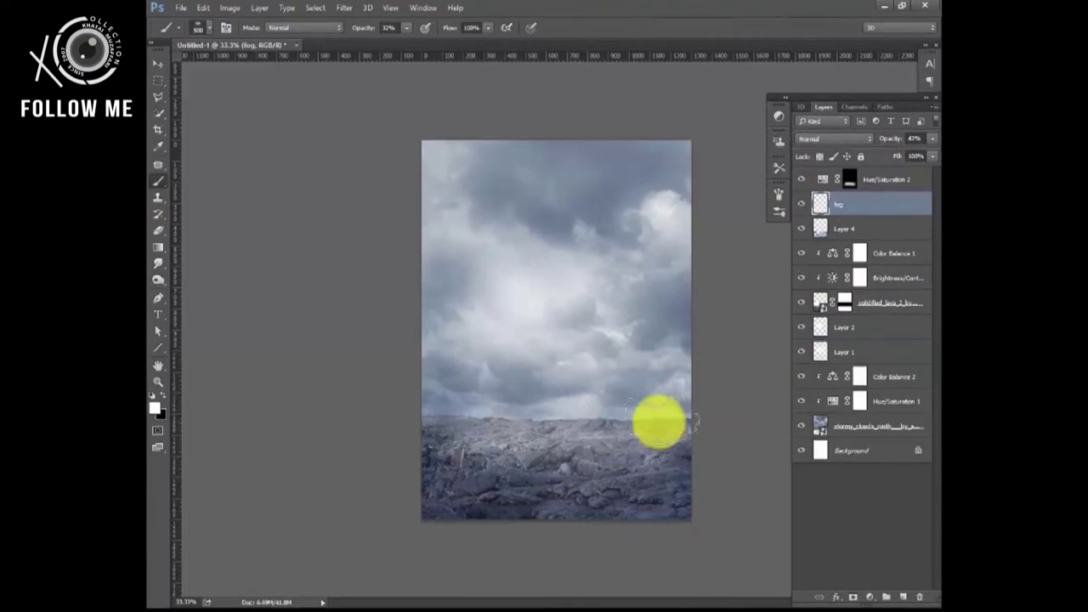
pyautogui.click(157, 229)
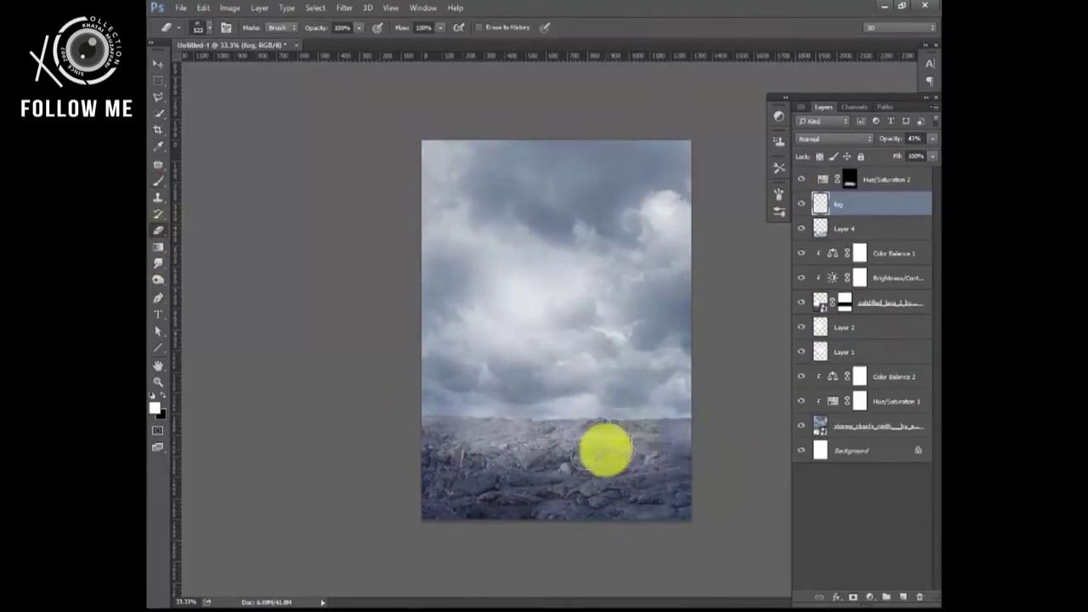
pyautogui.moveTo(633, 429); pyautogui.dragTo(563, 498)
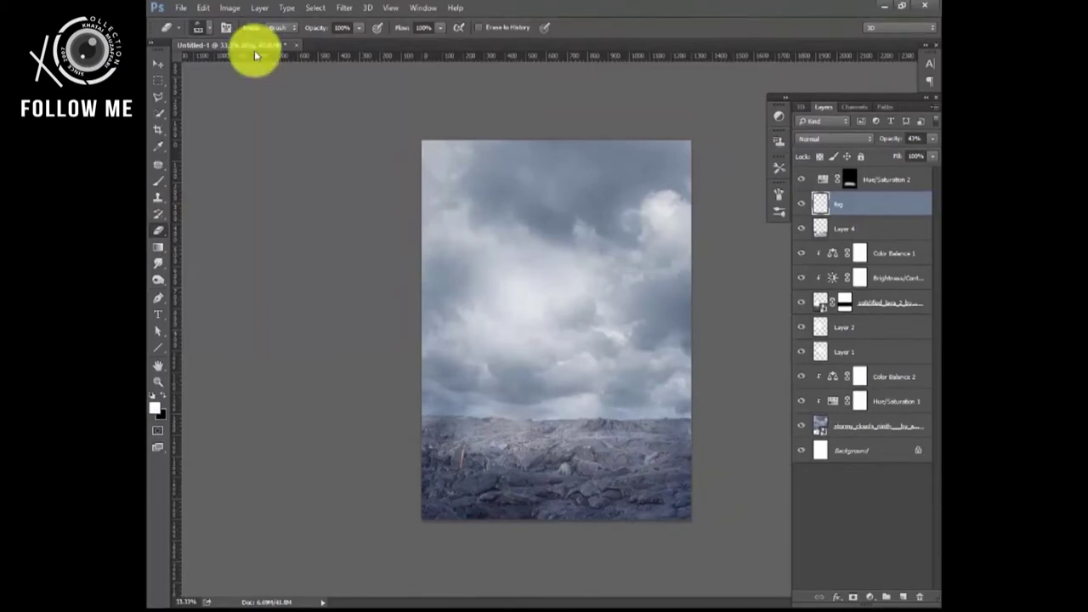
pyautogui.hotkey('ctrl', 'o')
pyautogui.doubleClick(293, 98)
# Step: Quick-select the woman's figure and pan along it to check the selection
pyautogui.hotkey('ctrl', '+')
pyautogui.hotkey('ctrl', '+')
pyautogui.hotkey('ctrl', '+')
pyautogui.click(158, 113)
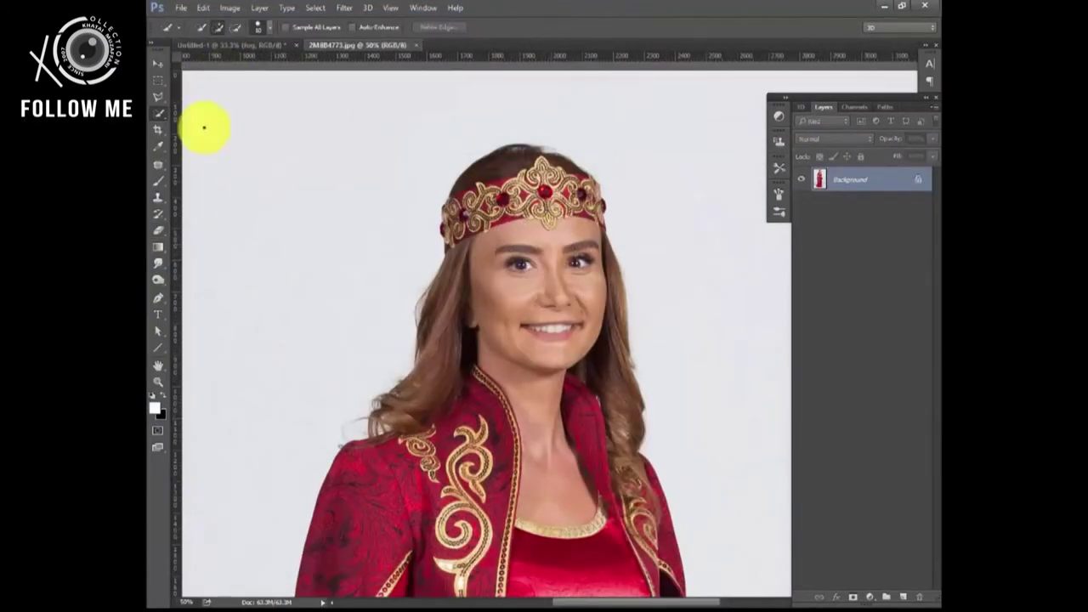
pyautogui.moveTo(415, 376)
pyautogui.mouseDown()
pyautogui.moveTo(583, 243)
pyautogui.moveTo(655, 485)
pyautogui.mouseUp()
pyautogui.scroll(-5, 650, 489)
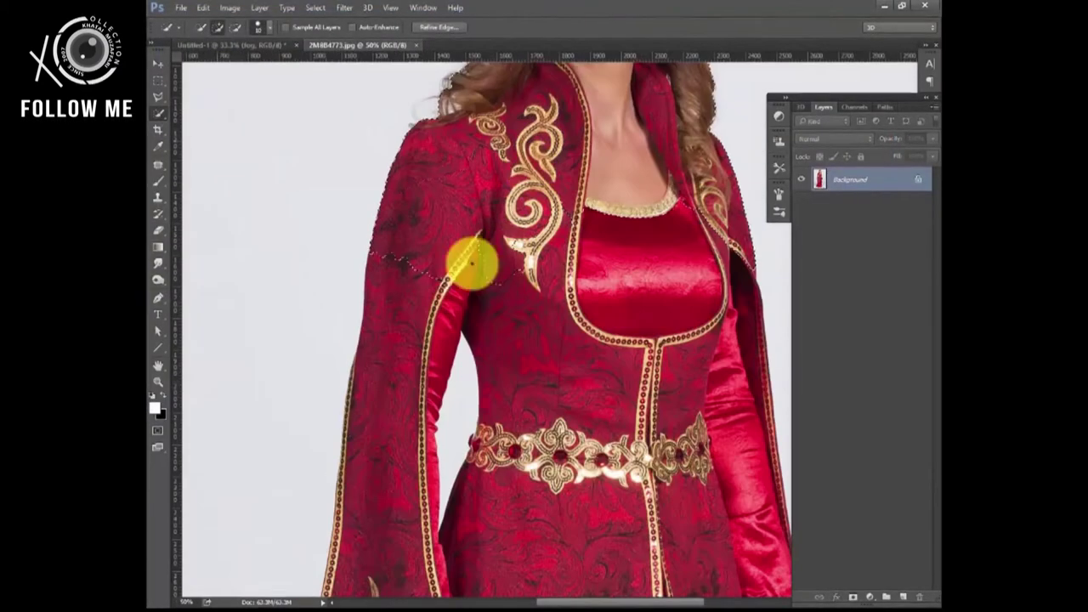
pyautogui.scroll(-5, 468, 263)
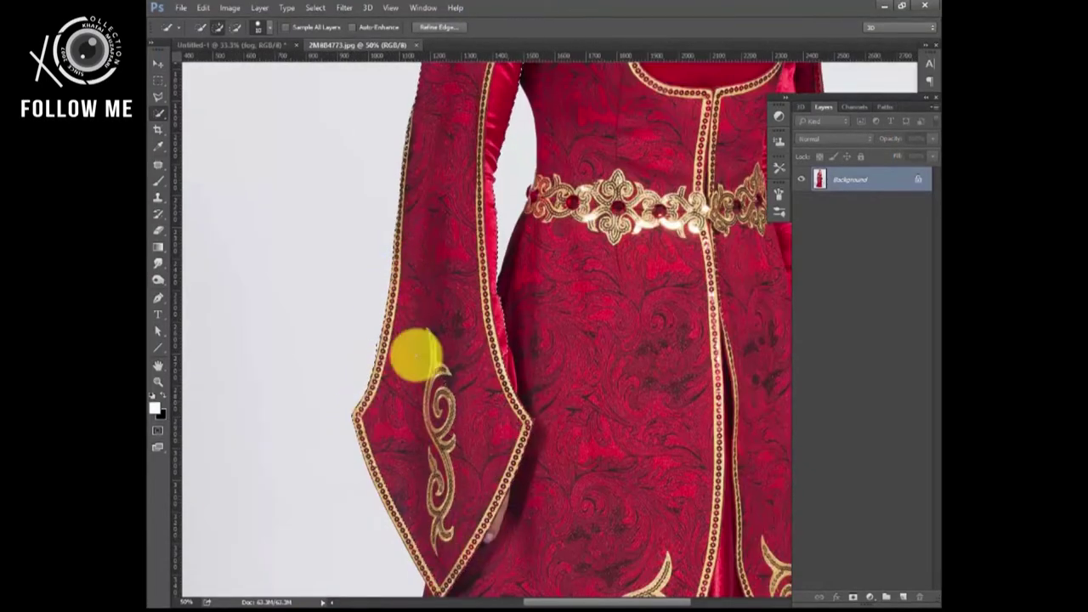
pyautogui.scroll(-3, 437, 544)
pyautogui.scroll(2, 503, 257)
pyautogui.moveTo(569, 451); pyautogui.dragTo(589, 263)
pyautogui.scroll(-5, 405, 467)
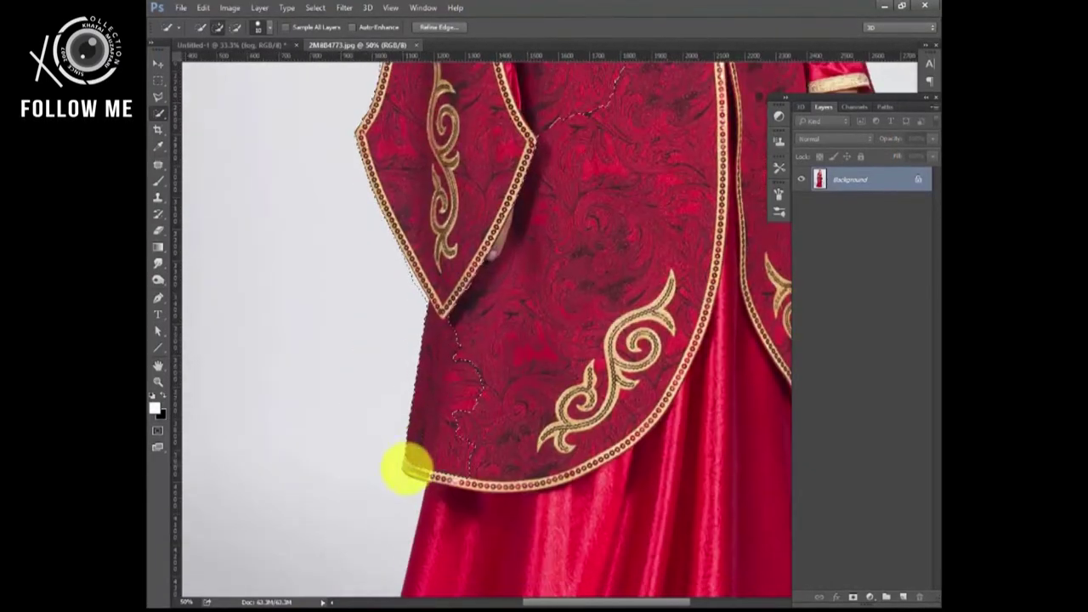
pyautogui.scroll(-1, 556, 420)
pyautogui.scroll(-4, 502, 393)
# Step: Check the selection from skirt to face, then add a layer mask hiding the backdrop
pyautogui.hotkey('ctrl', '-')
pyautogui.rightClick(213, 70)
pyautogui.press('Escape')
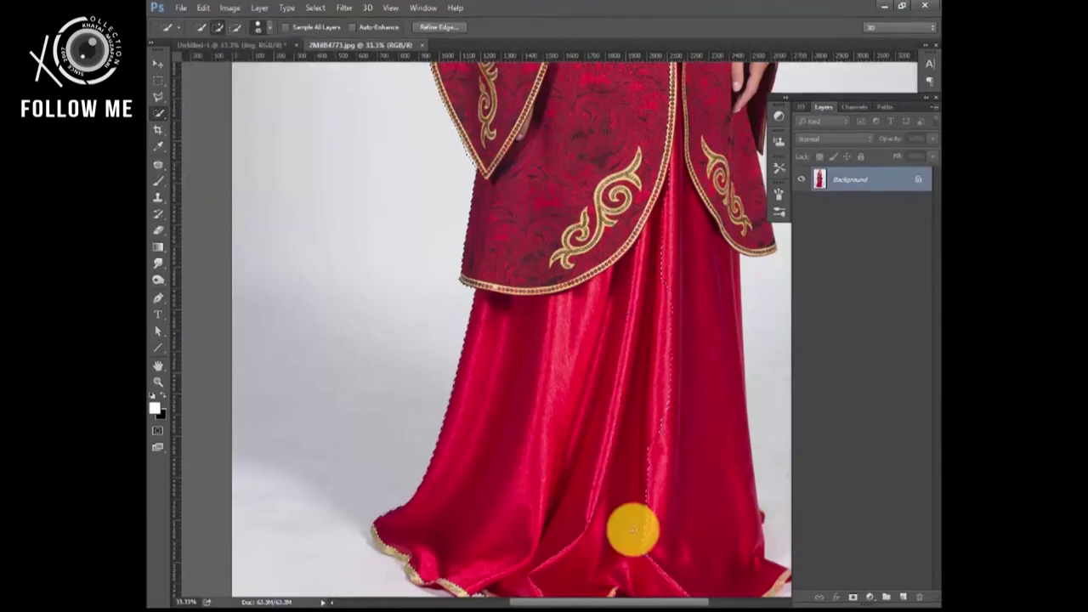
pyautogui.scroll(-3, 632, 527)
pyautogui.scroll(6, 563, 347)
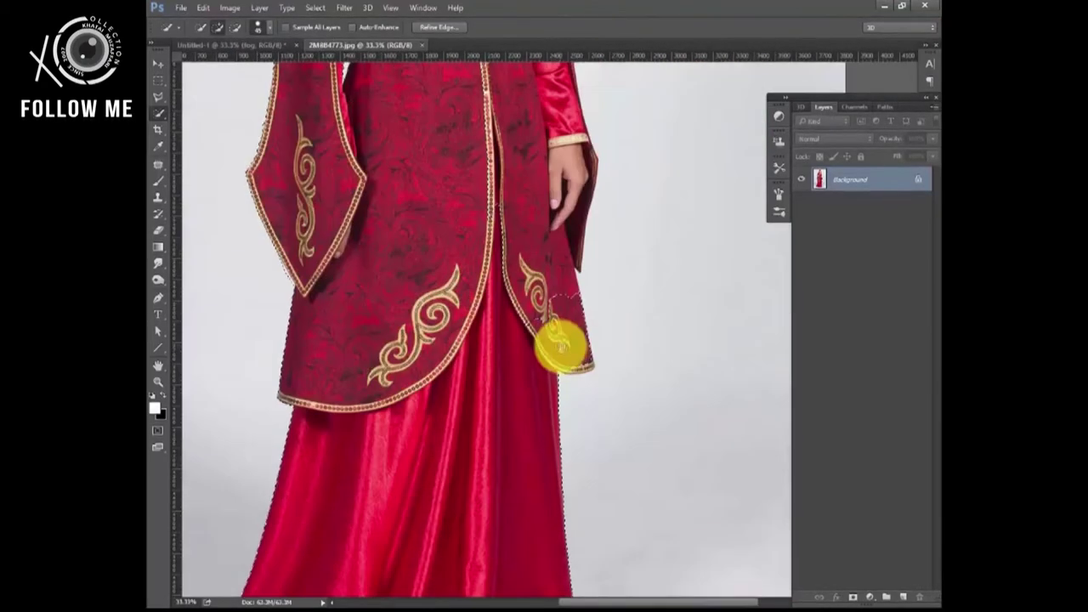
pyautogui.scroll(2, 478, 347)
pyautogui.scroll(2, 479, 159)
pyautogui.scroll(5, 478, 250)
pyautogui.scroll(3, 428, 317)
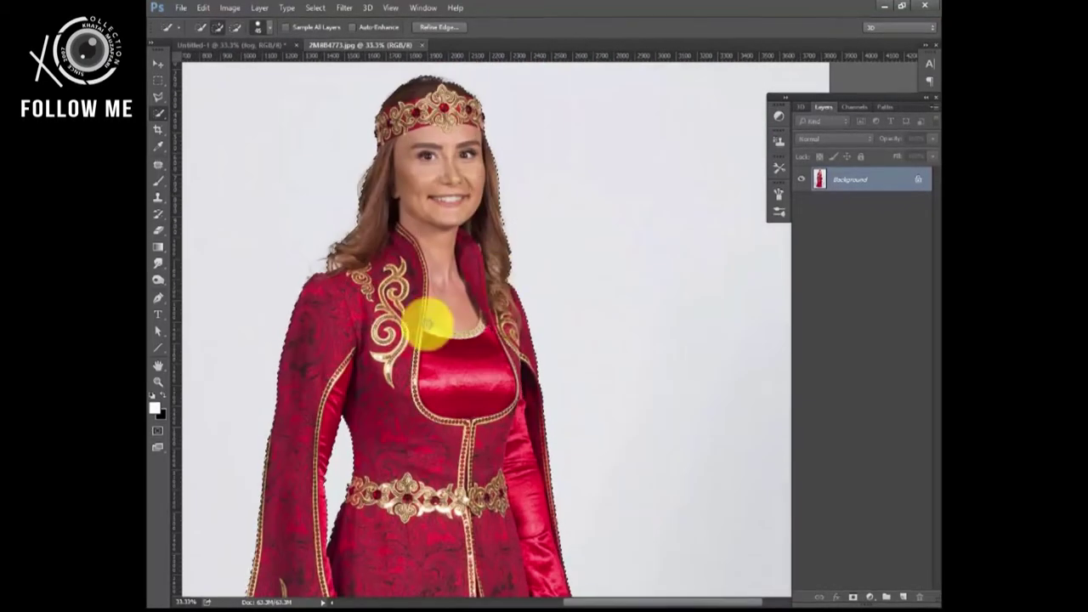
pyautogui.scroll(3, 323, 230)
pyautogui.hotkey('ctrl', '+')
pyautogui.hotkey('ctrl', '+')
pyautogui.hotkey('ctrl', '+')
pyautogui.scroll(-5, 436, 317)
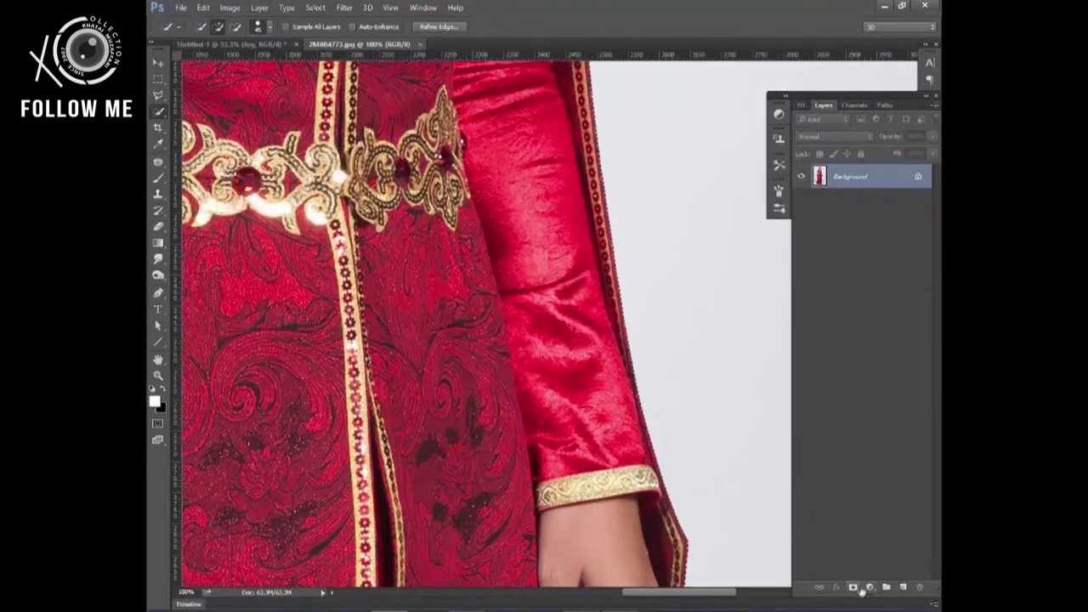
pyautogui.click(855, 587)
pyautogui.hotkey('ctrl', '0')
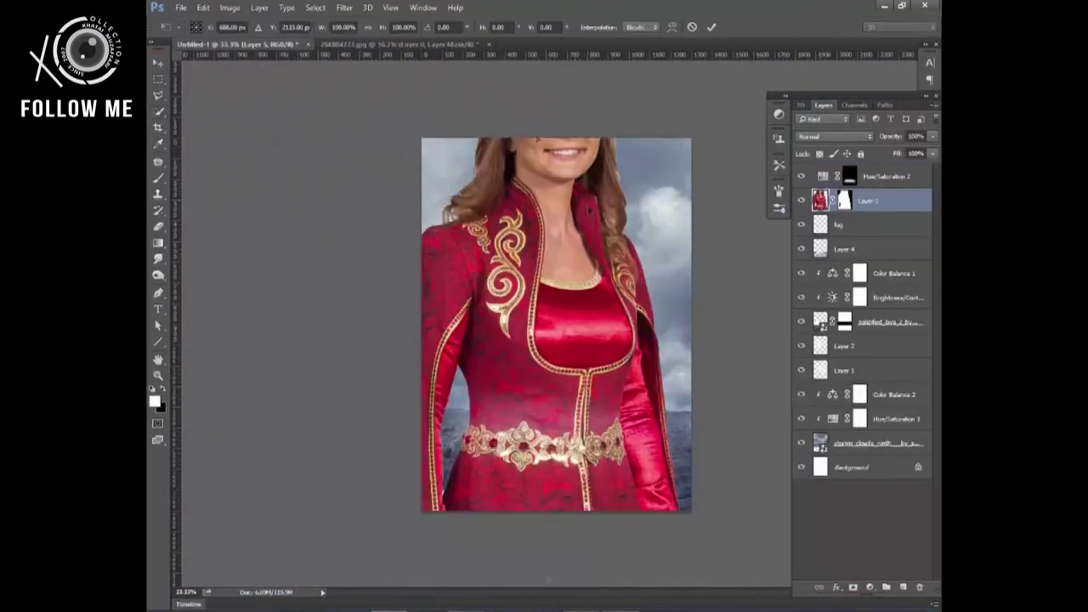
# Step: Scale and position the woman, and move her layer above Hue/Saturation 2
pyautogui.moveTo(782, 228); pyautogui.dragTo(646, 197)
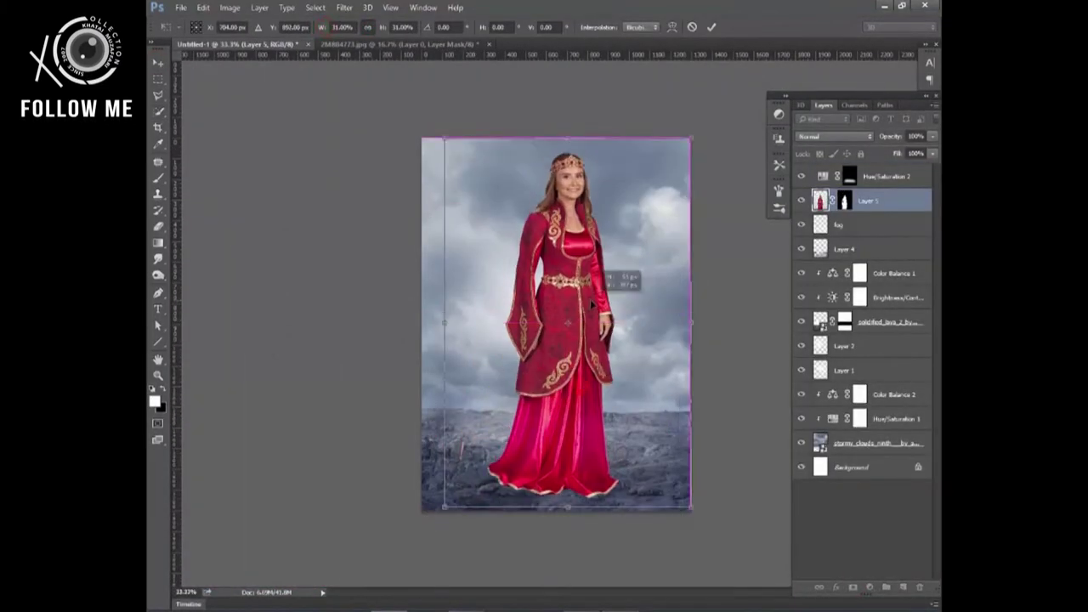
pyautogui.moveTo(476, 217); pyautogui.dragTo(471, 184)
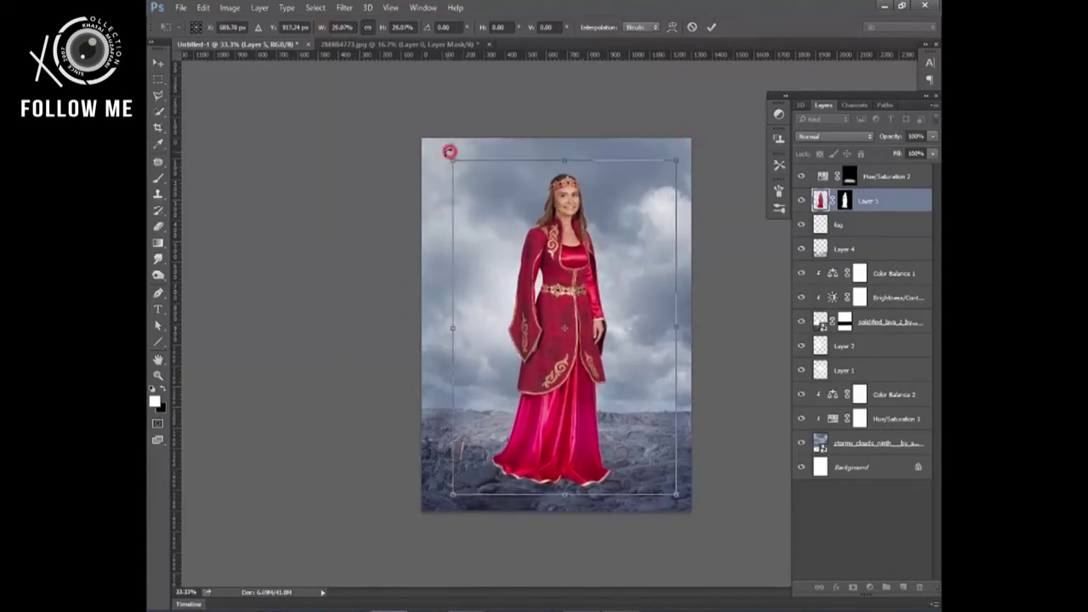
pyautogui.moveTo(676, 493); pyautogui.dragTo(679, 497)
pyautogui.press('Return')
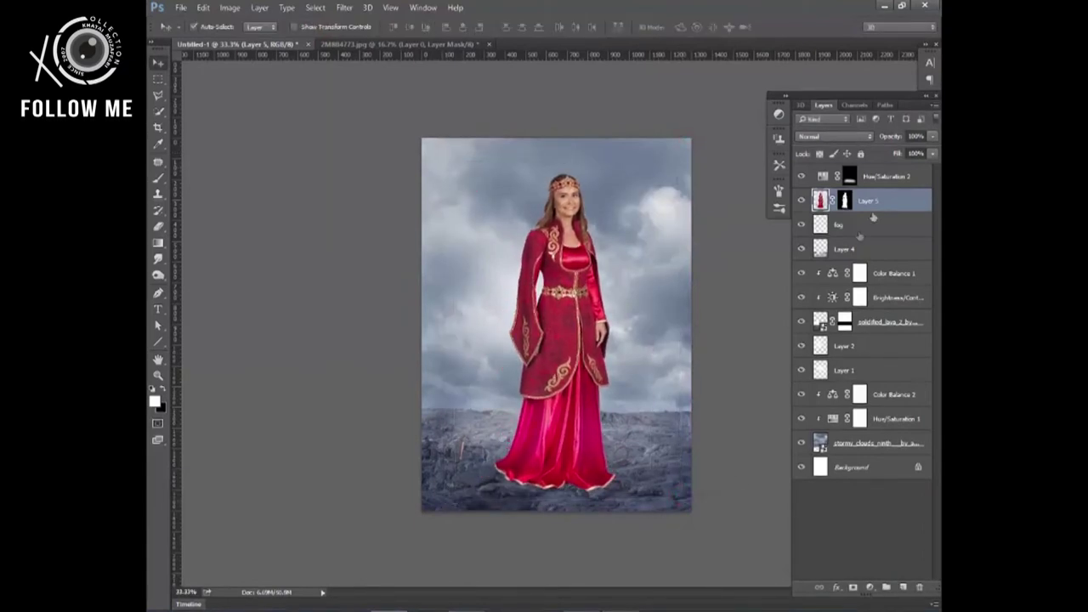
pyautogui.moveTo(884, 201); pyautogui.dragTo(900, 170)
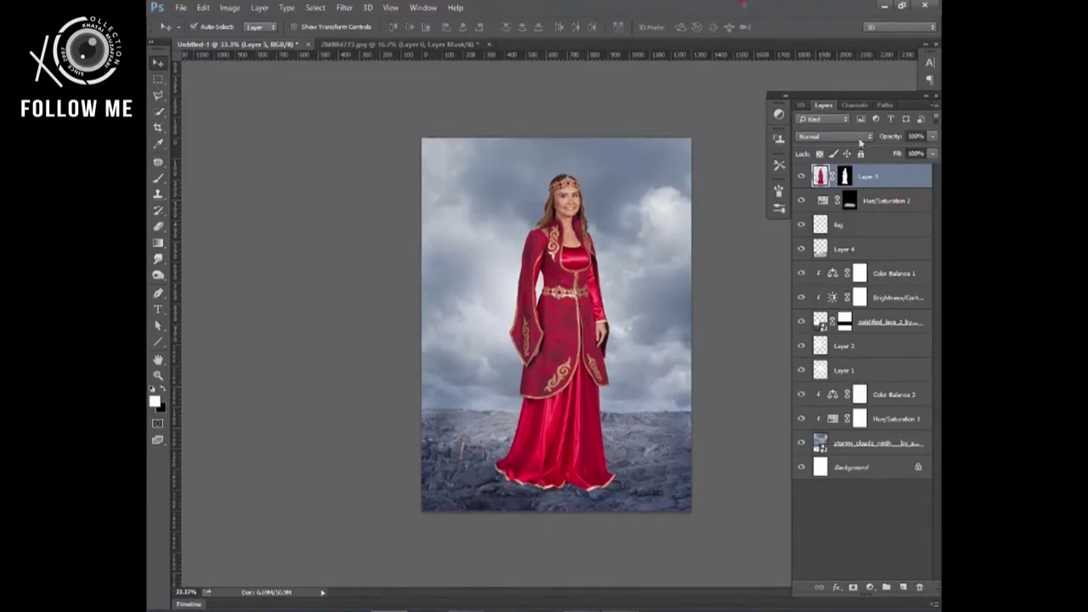
pyautogui.press('Left')
pyautogui.press('Left')
pyautogui.press('Left')
pyautogui.press('Left')
pyautogui.press('Left')
pyautogui.press('Left')
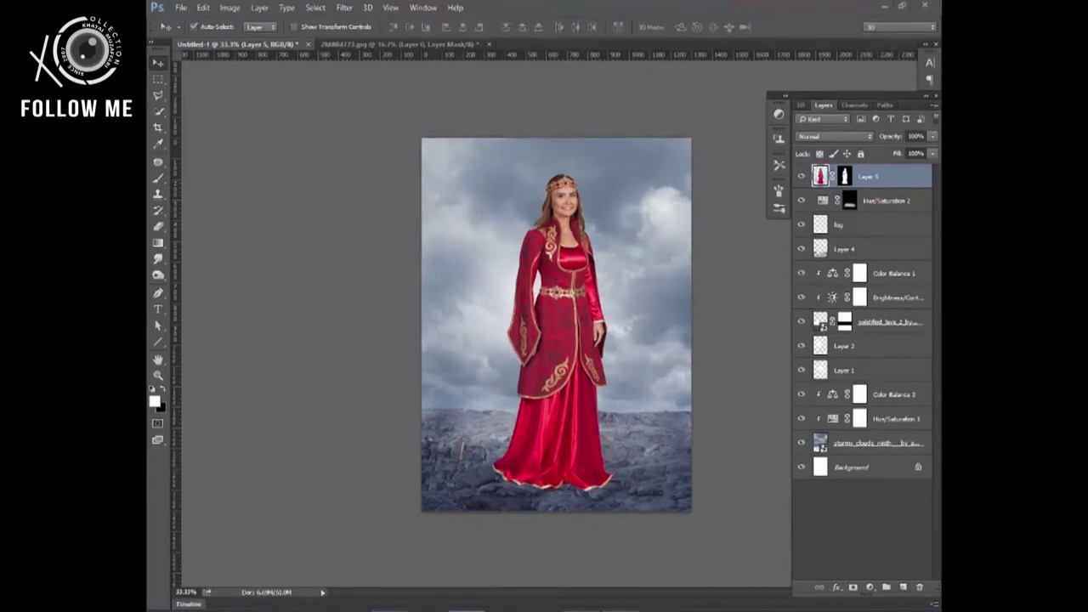
# Step: Shrink the woman further onto the rocks and convert her layer for Smart Filters
pyautogui.hotkey('ctrl', 't')
pyautogui.moveTo(687, 139); pyautogui.dragTo(683, 158)
pyautogui.press('Return')
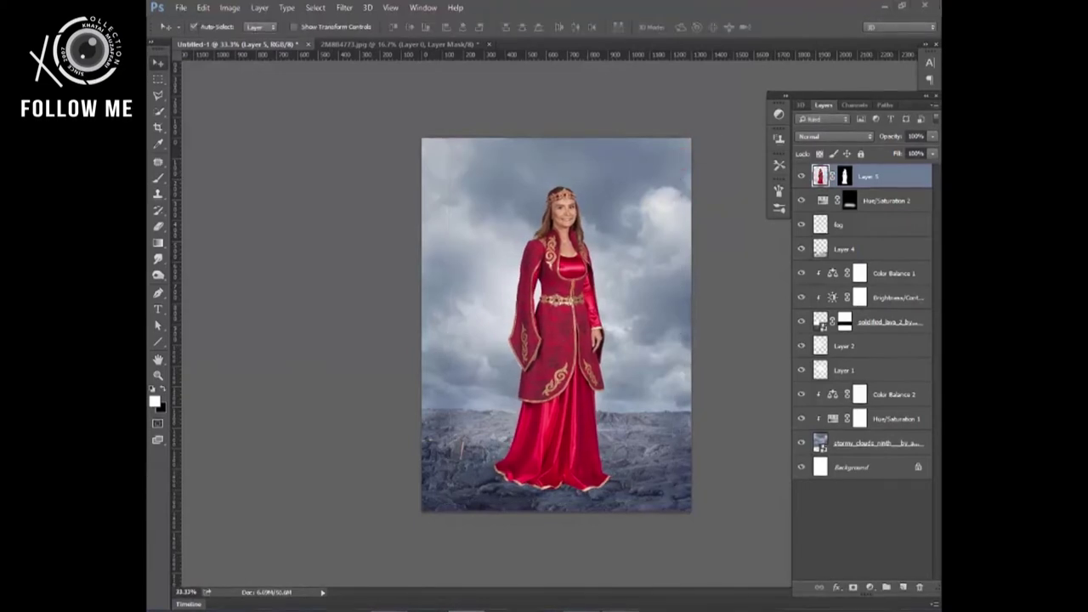
pyautogui.moveTo(586, 255); pyautogui.dragTo(595, 248)
pyautogui.hotkey('ctrl', 't')
pyautogui.moveTo(607, 170); pyautogui.dragTo(629, 180)
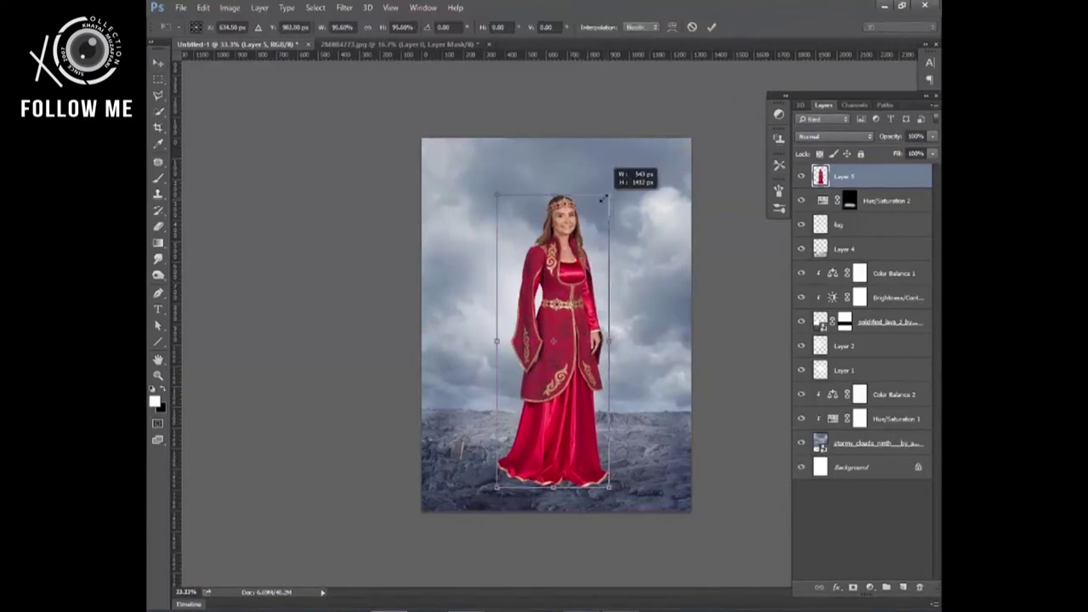
pyautogui.press('Return')
pyautogui.click(344, 7)
pyautogui.click(381, 78)
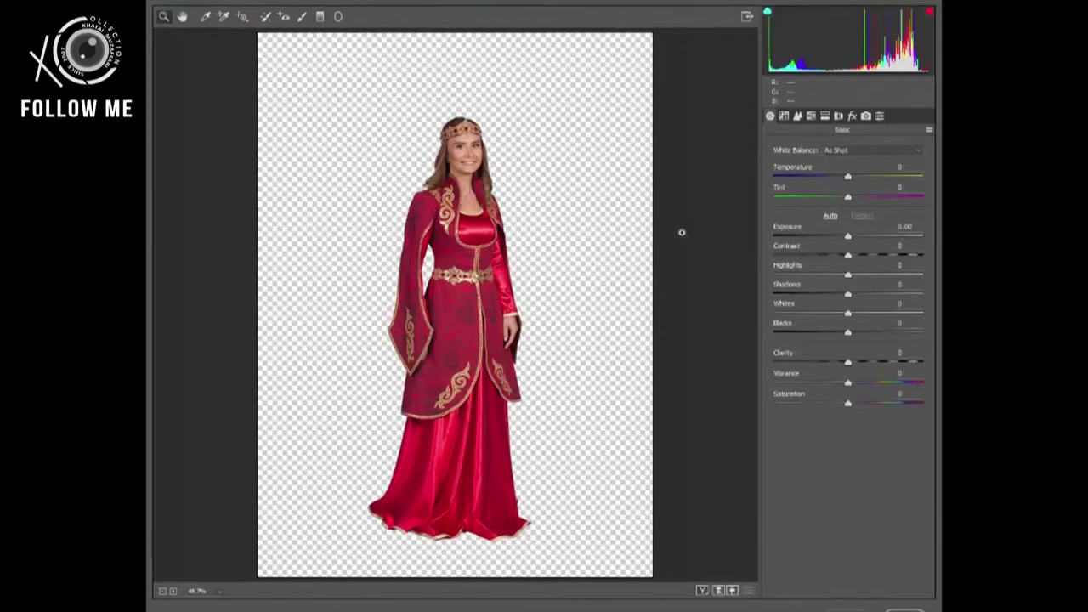
# Step: Camera Raw the woman: Temperature -7, Highlights -42, Shadows +48, Whites -7, Blacks -15, Clarity +5
pyautogui.moveTo(863, 166); pyautogui.dragTo(857, 169)
pyautogui.moveTo(847, 274)
pyautogui.mouseDown()
pyautogui.moveTo(798, 274)
pyautogui.moveTo(894, 294)
pyautogui.moveTo(836, 312)
pyautogui.mouseUp()
pyautogui.moveTo(847, 331); pyautogui.dragTo(836, 331)
pyautogui.moveTo(848, 362); pyautogui.dragTo(851, 363)
pyautogui.moveTo(821, 313); pyautogui.dragTo(885, 294)
pyautogui.moveTo(848, 382); pyautogui.dragTo(846, 382)
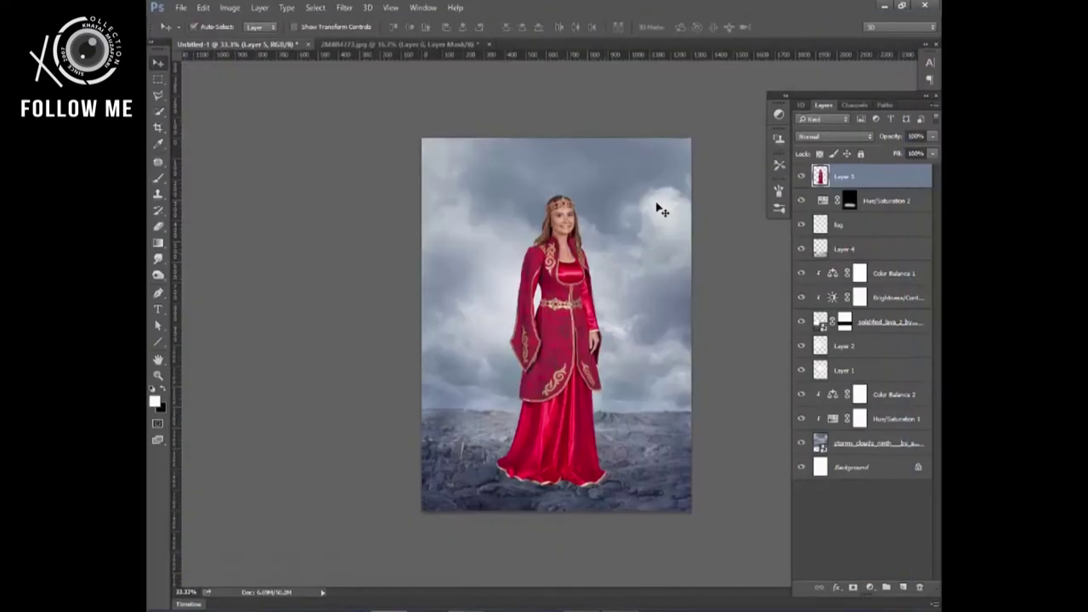
pyautogui.hotkey('ctrl', '+')
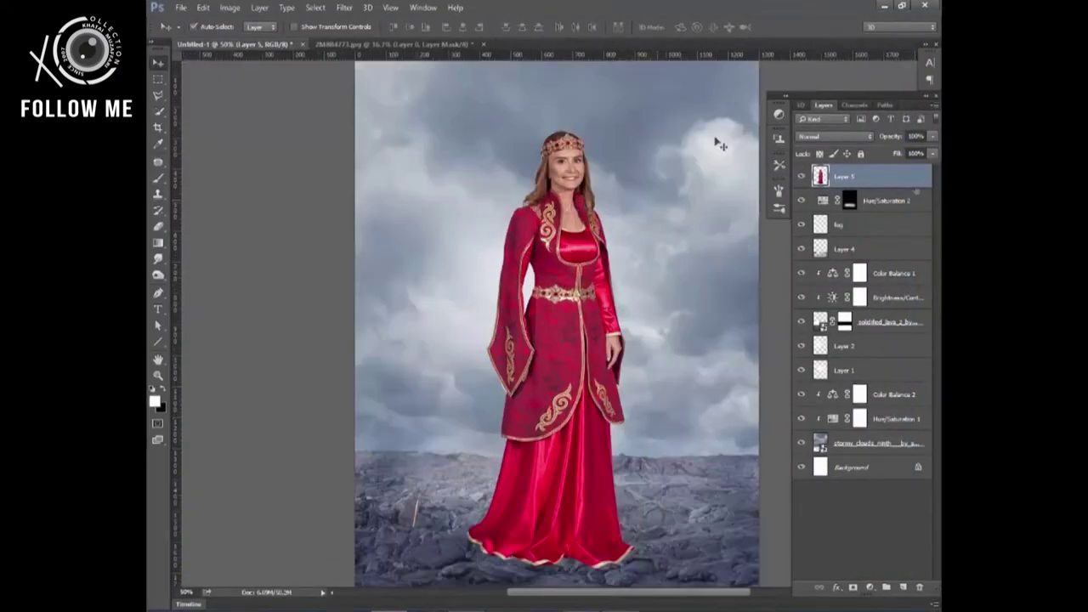
# Step: Duplicate the woman's layer and zoom in on her face with the Smudge tool ready
pyautogui.hotkey('ctrl', '+')
pyautogui.hotkey('ctrl', '+')
pyautogui.hotkey('ctrl', '+')
pyautogui.scroll(5, 537, 96)
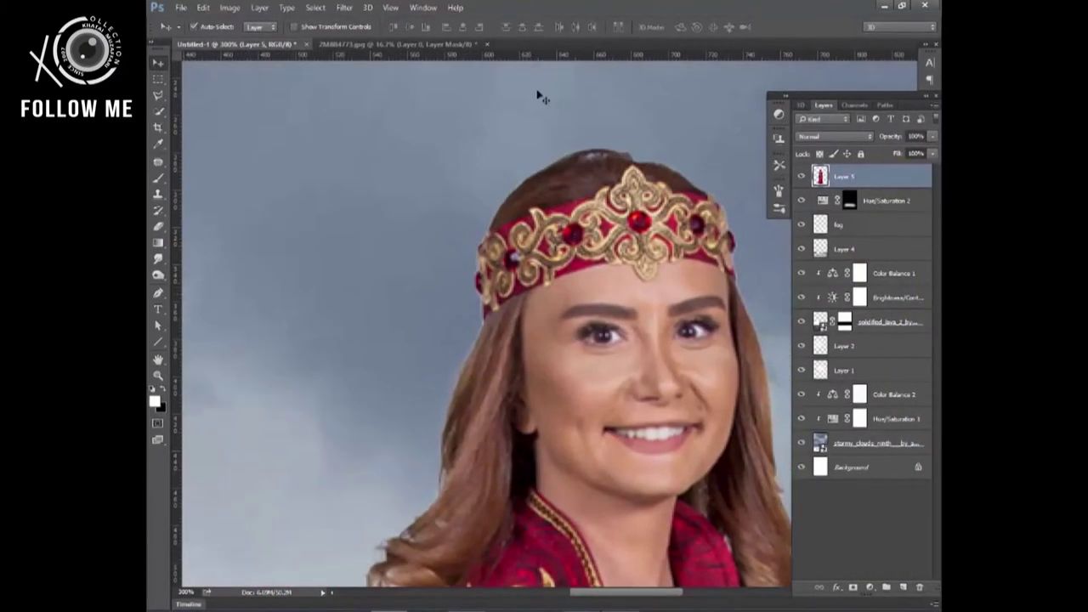
pyautogui.hotkey('ctrl', 'j')
pyautogui.click(158, 258)
pyautogui.click(204, 276)
pyautogui.hotkey('ctrl', '+')
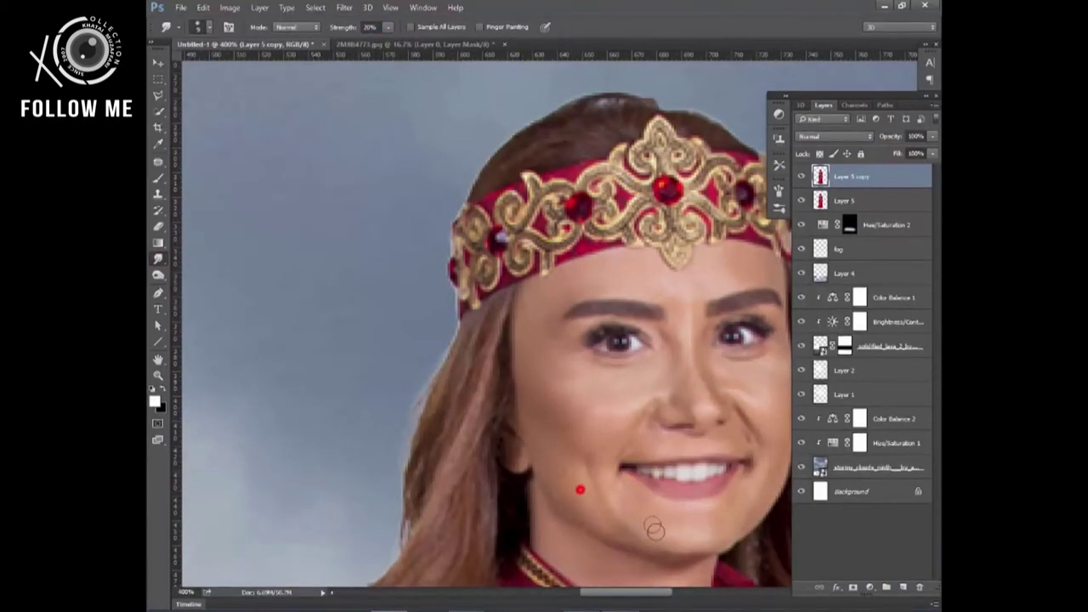
pyautogui.hscroll(3, 652, 525)
pyautogui.scroll(1, 678, 425)
pyautogui.press('j')
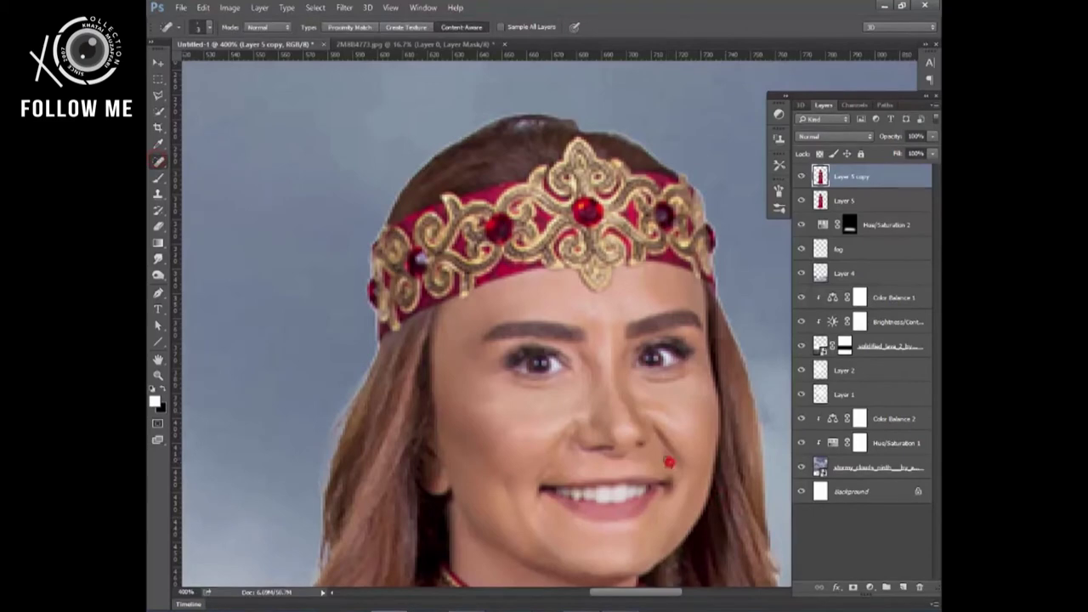
pyautogui.click(158, 259)
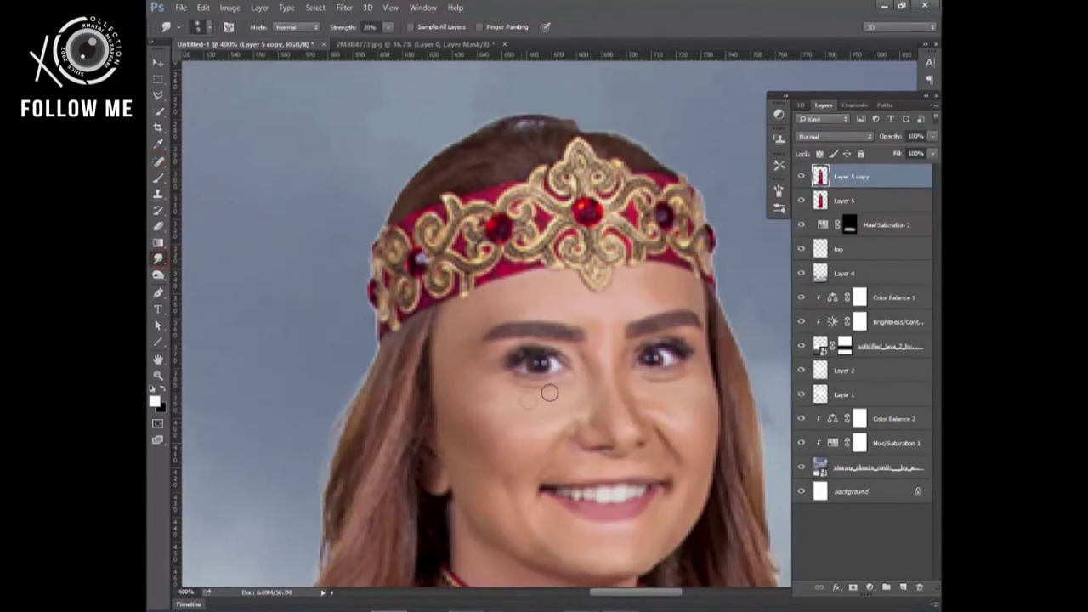
pyautogui.scroll(-3, 558, 472)
pyautogui.scroll(-3, 476, 427)
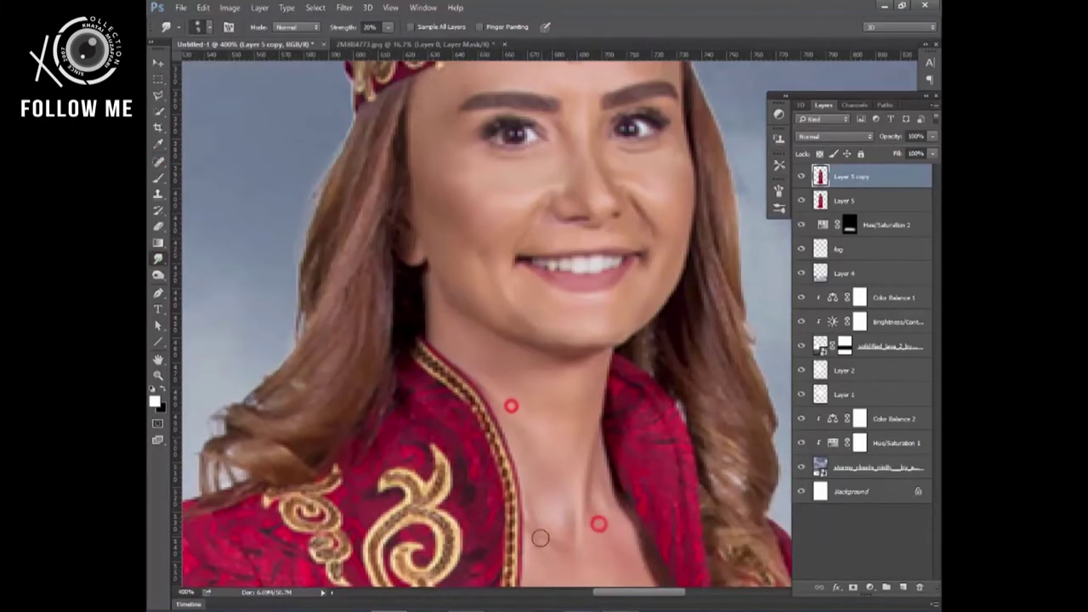
pyautogui.scroll(-3, 510, 405)
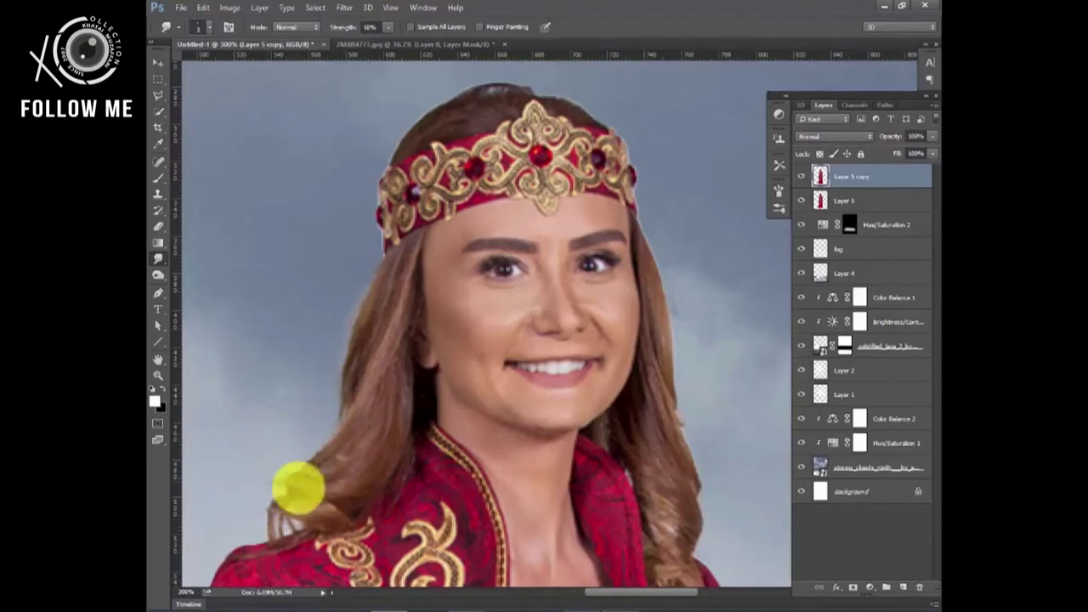
# Step: Smudge the hair edges and headband outline, lowering Smudge strength to 41%
pyautogui.moveTo(286, 454); pyautogui.dragTo(291, 507)
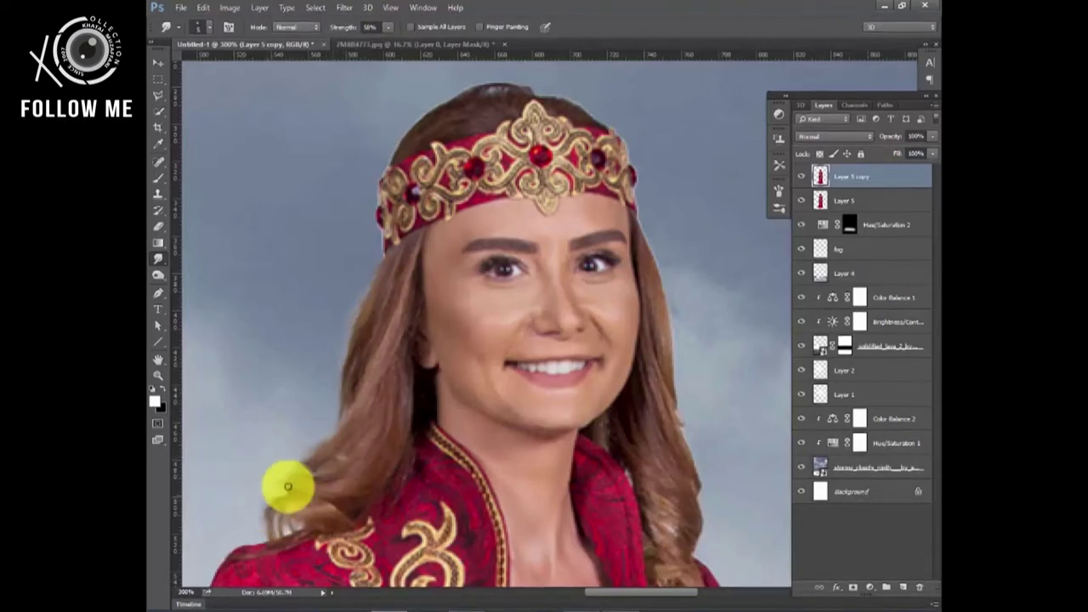
pyautogui.moveTo(381, 253); pyautogui.dragTo(636, 195)
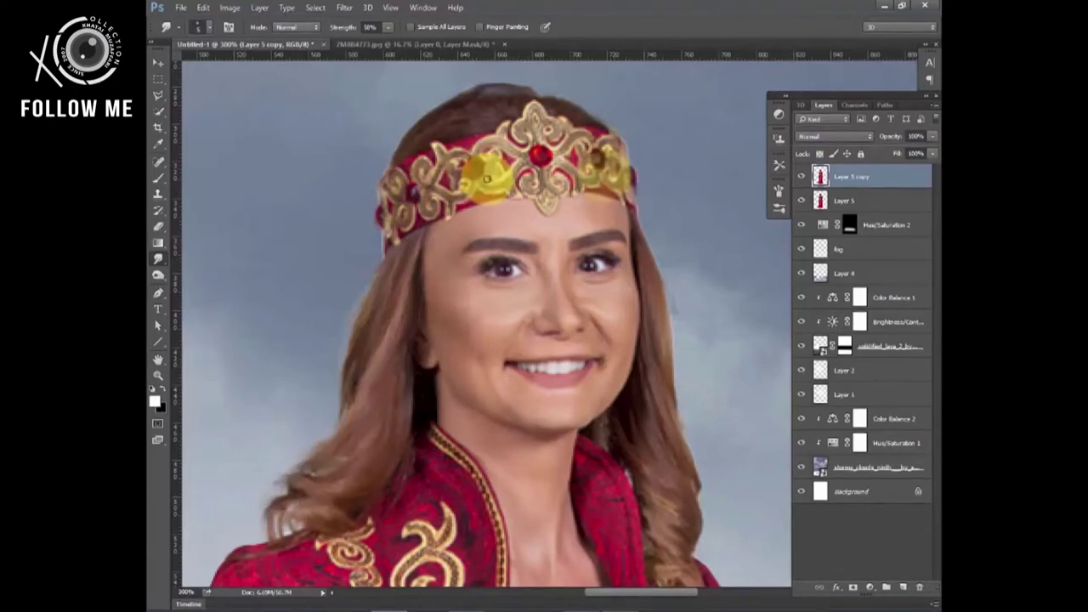
pyautogui.hotkey('ctrl', '+')
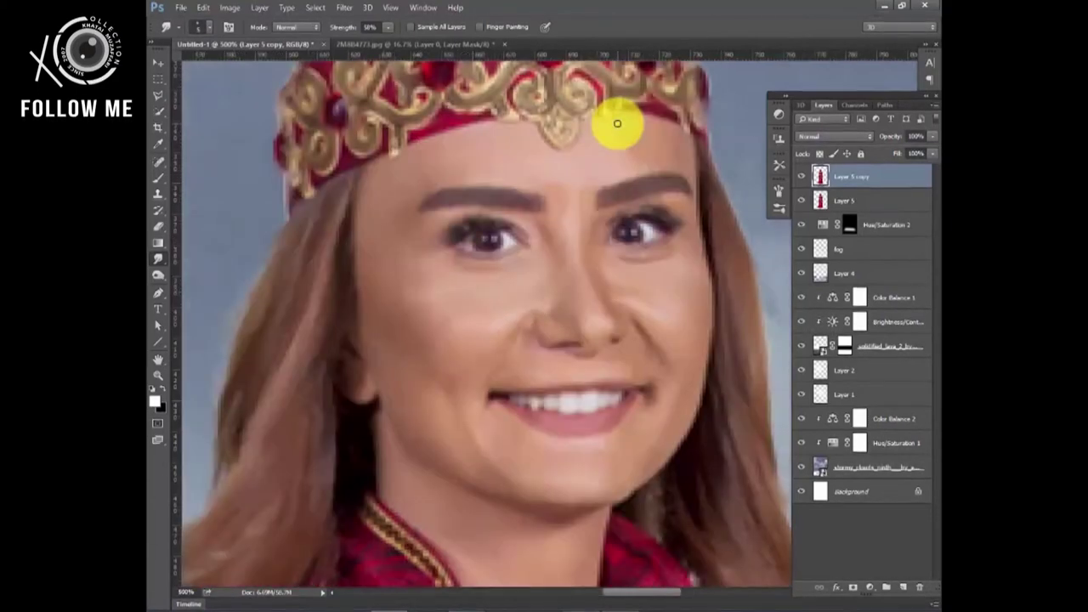
pyautogui.hotkey('ctrl', '+')
pyautogui.hotkey('ctrl', '-')
pyautogui.moveTo(388, 27); pyautogui.dragTo(417, 53)
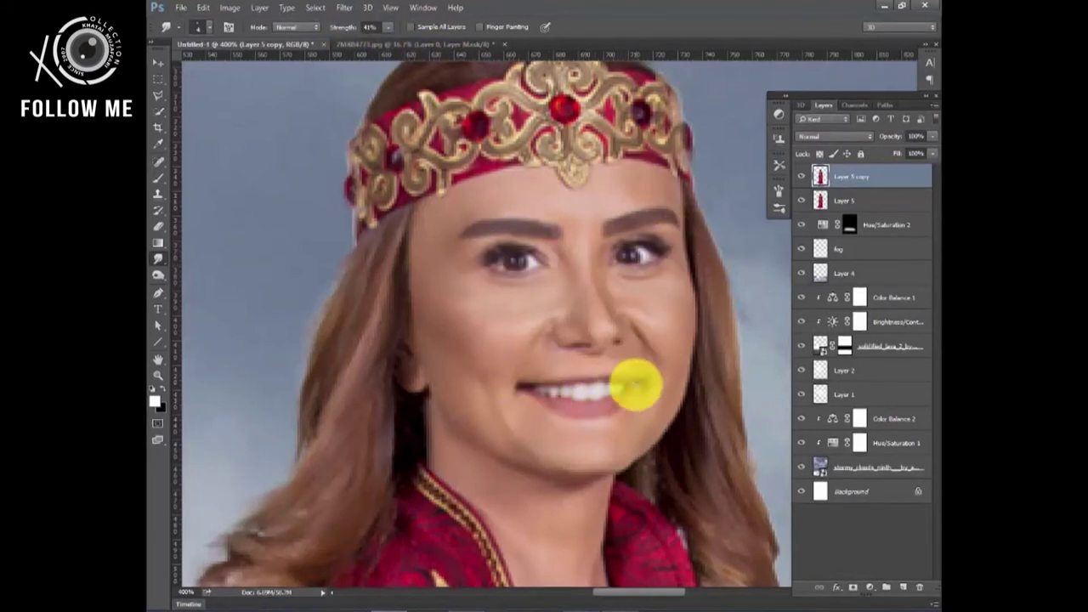
pyautogui.scroll(-5, 621, 361)
pyautogui.scroll(4, 530, 377)
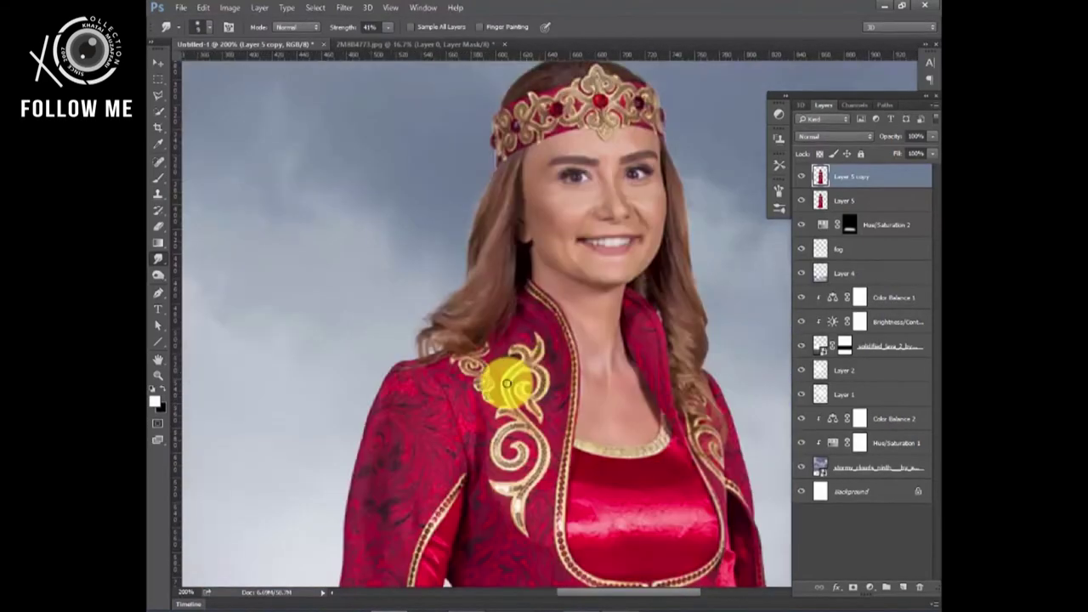
pyautogui.scroll(-4, 595, 374)
pyautogui.scroll(4, 622, 383)
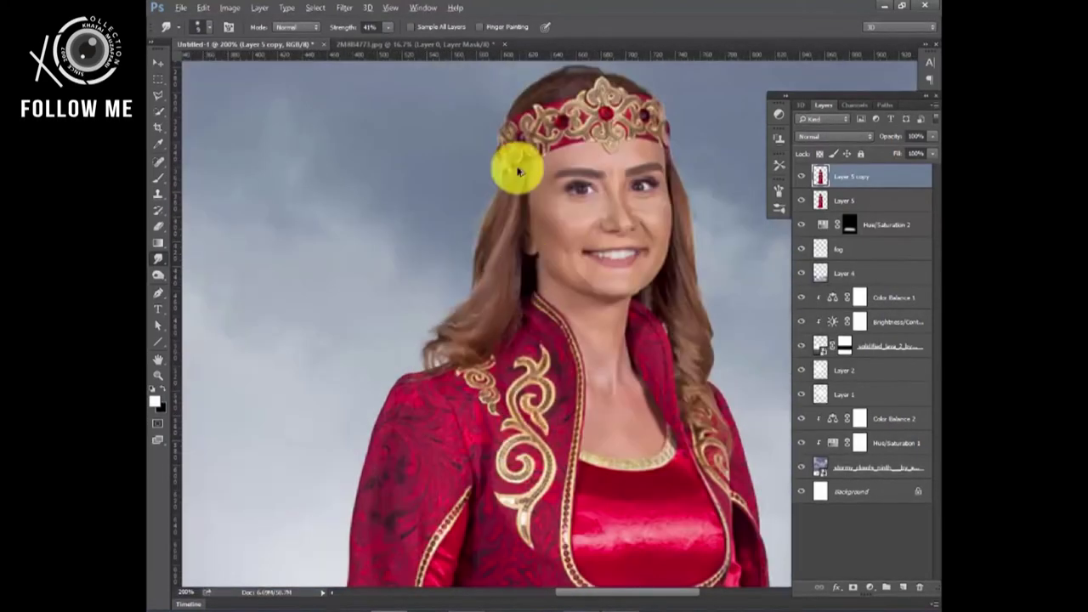
pyautogui.press('3')
pyautogui.press('5')
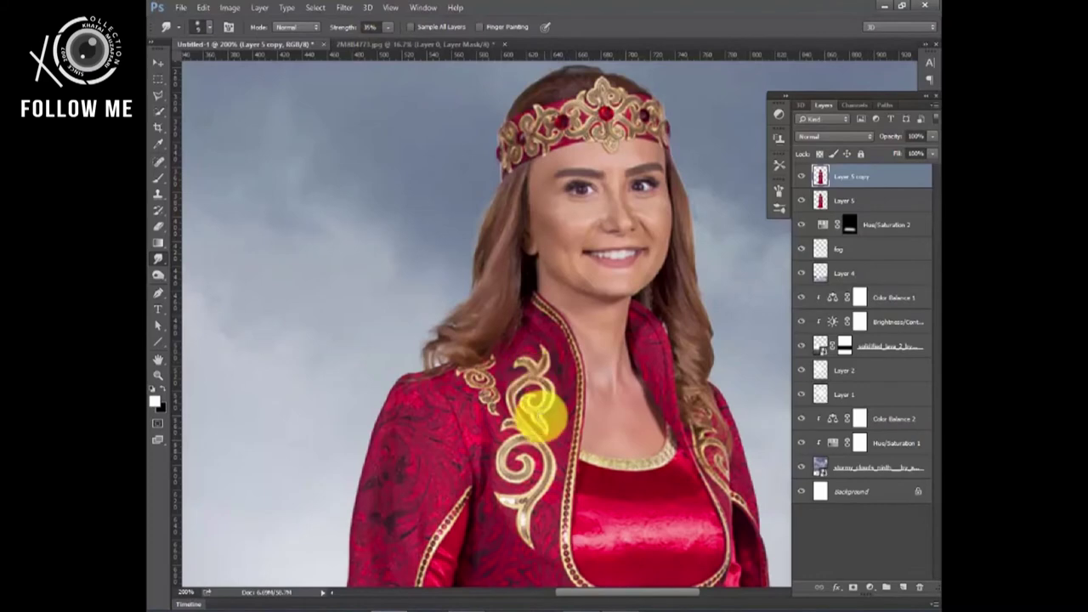
pyautogui.scroll(-2, 536, 412)
pyautogui.scroll(-4, 474, 437)
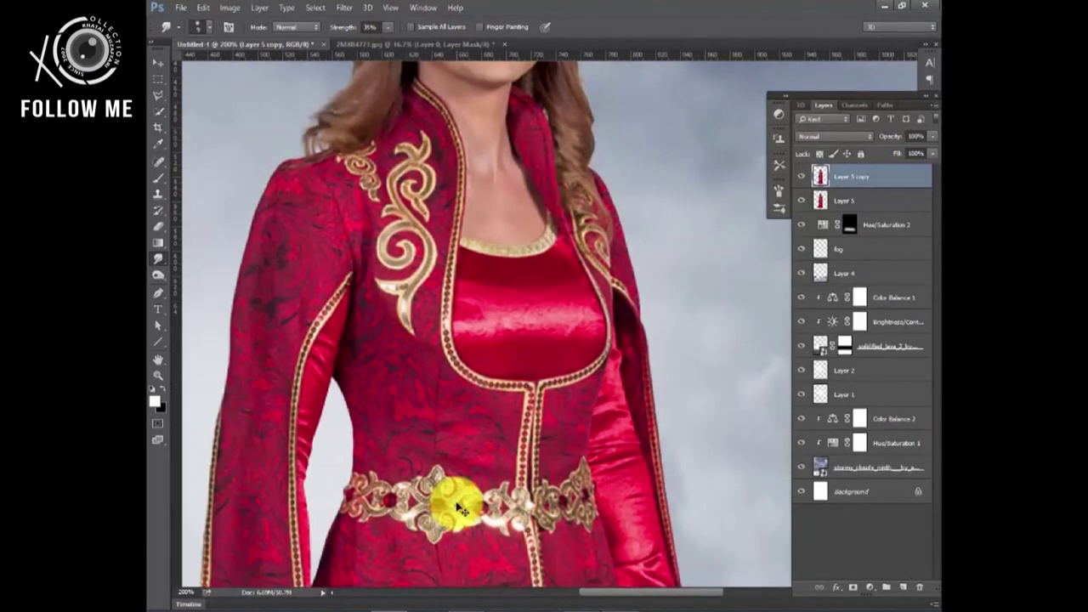
pyautogui.scroll(-4, 484, 425)
pyautogui.scroll(4, 400, 327)
pyautogui.press('2')
pyautogui.press('3')
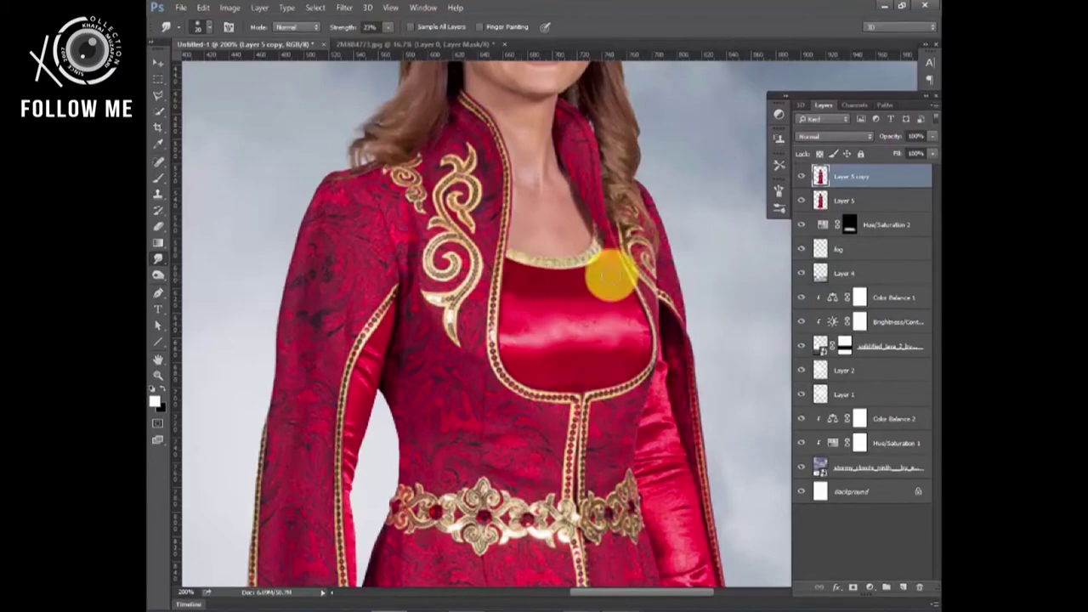
pyautogui.scroll(1, 598, 247)
pyautogui.scroll(1, 597, 247)
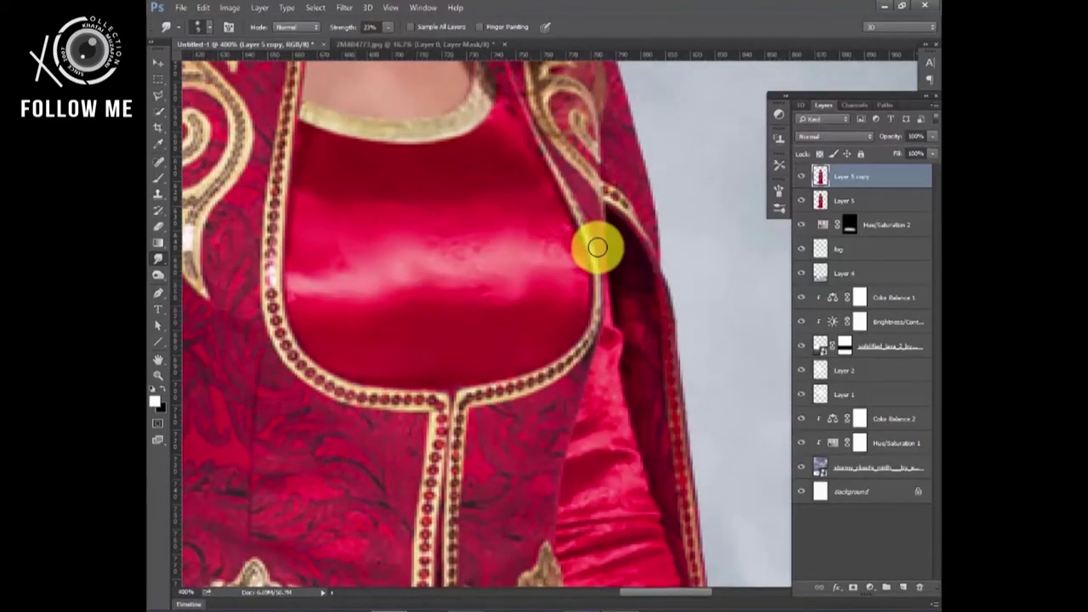
pyautogui.scroll(-2, 598, 247)
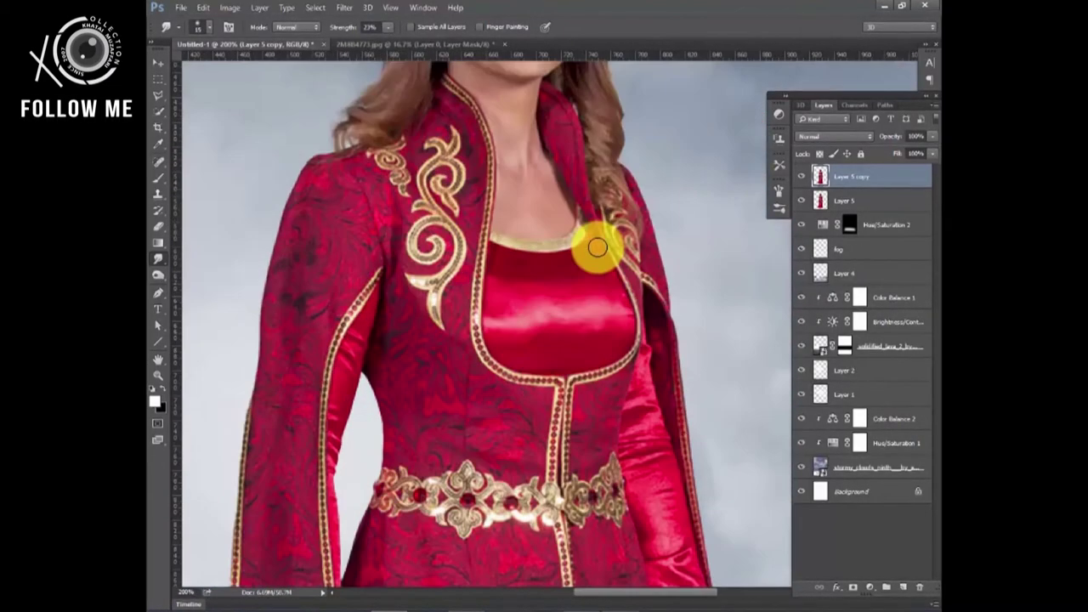
pyautogui.scroll(-1, 598, 246)
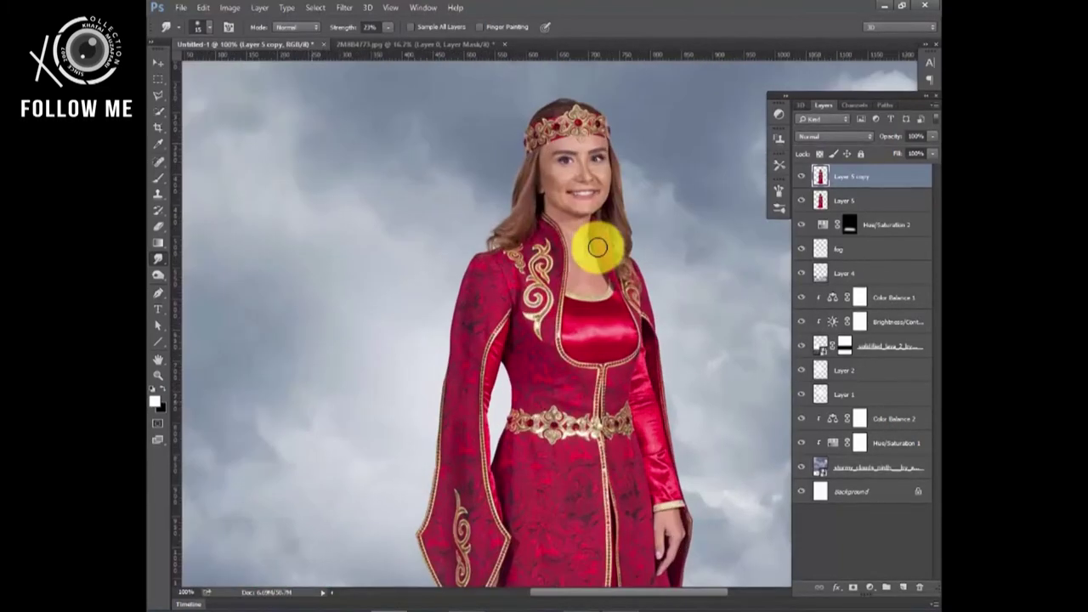
pyautogui.scroll(1, 598, 247)
pyautogui.scroll(-3, 597, 247)
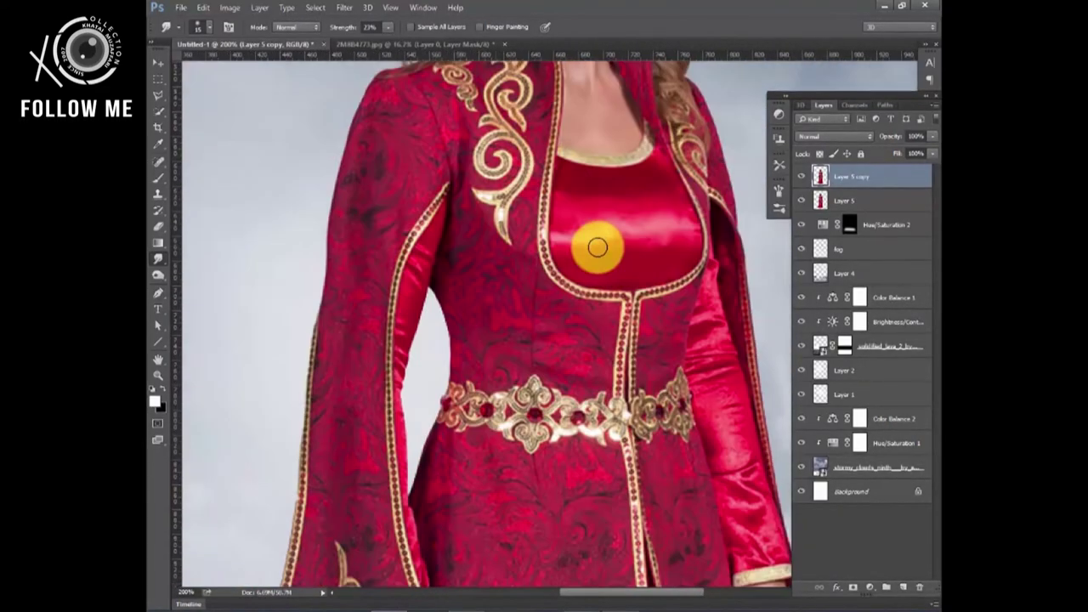
pyautogui.scroll(-3, 598, 247)
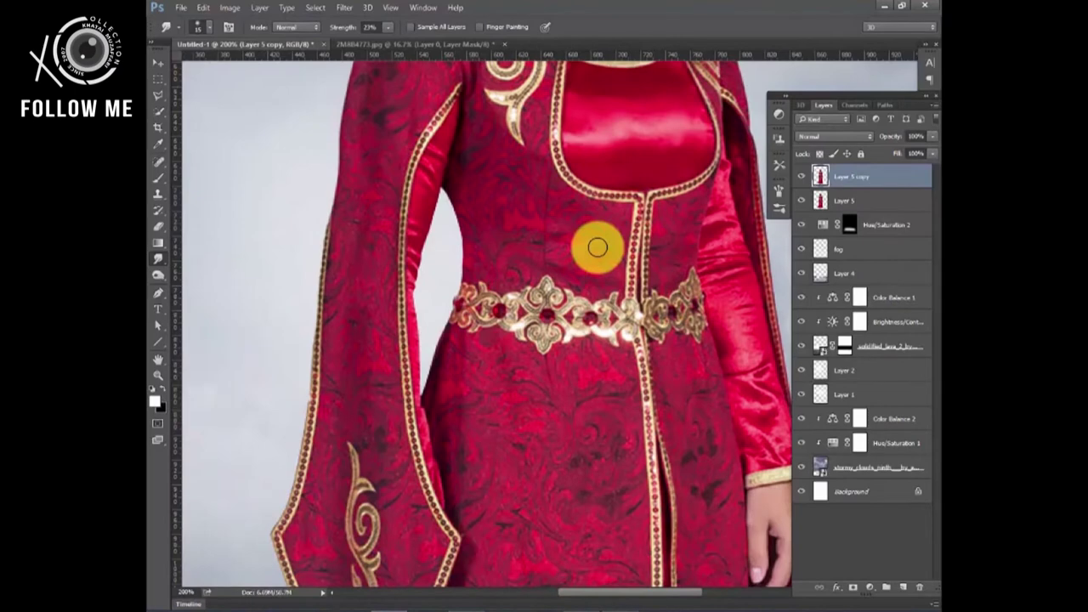
pyautogui.hscroll(-3, 598, 246)
pyautogui.scroll(-3, 598, 246)
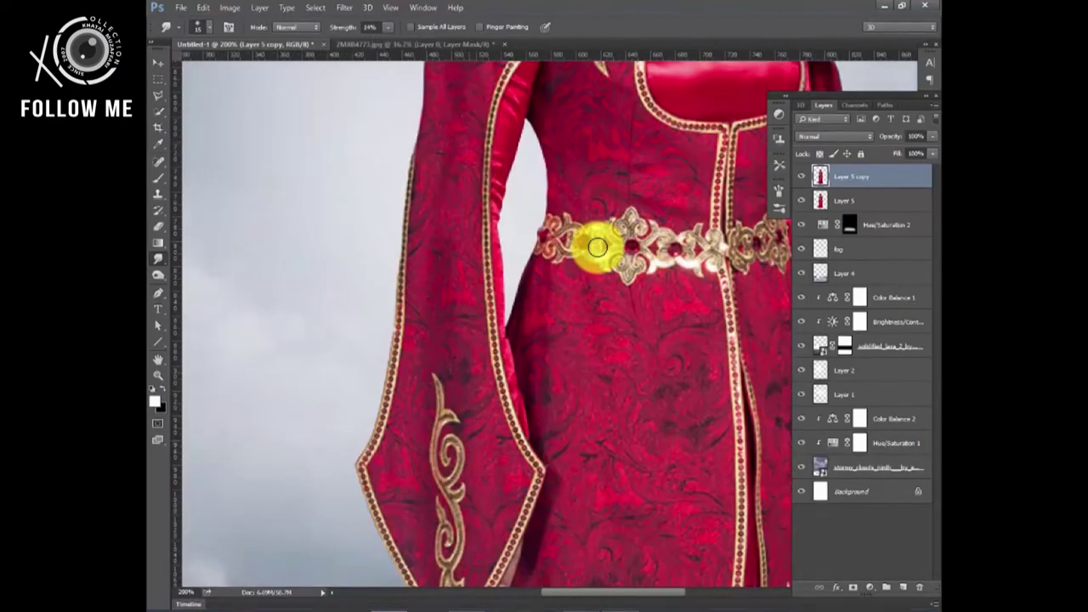
pyautogui.scroll(-2, 597, 247)
pyautogui.scroll(6, 598, 246)
pyautogui.hscroll(2, 598, 247)
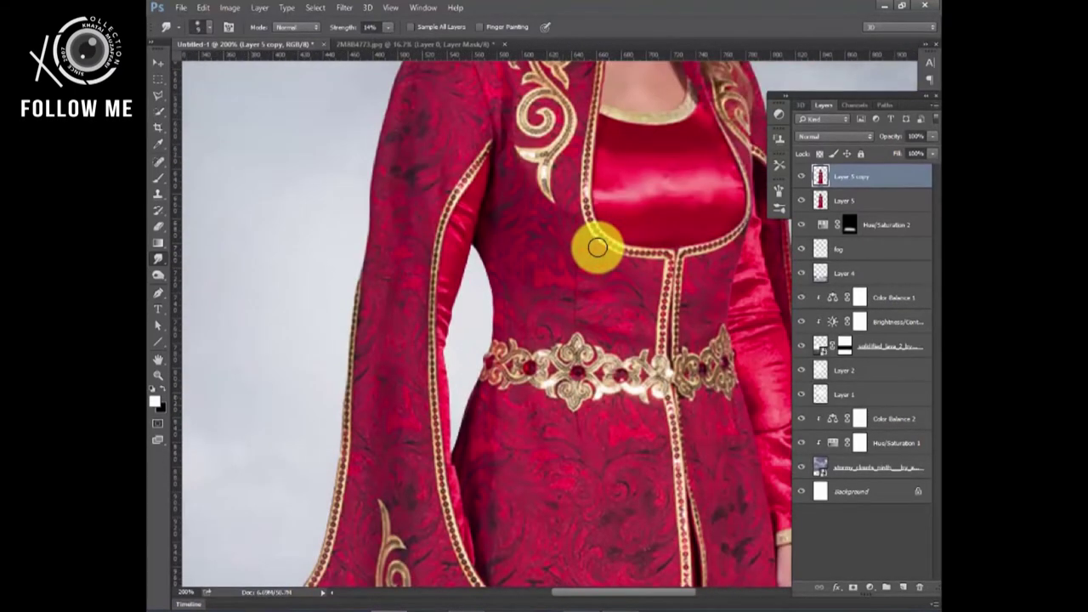
pyautogui.scroll(4, 598, 246)
pyautogui.scroll(2, 598, 246)
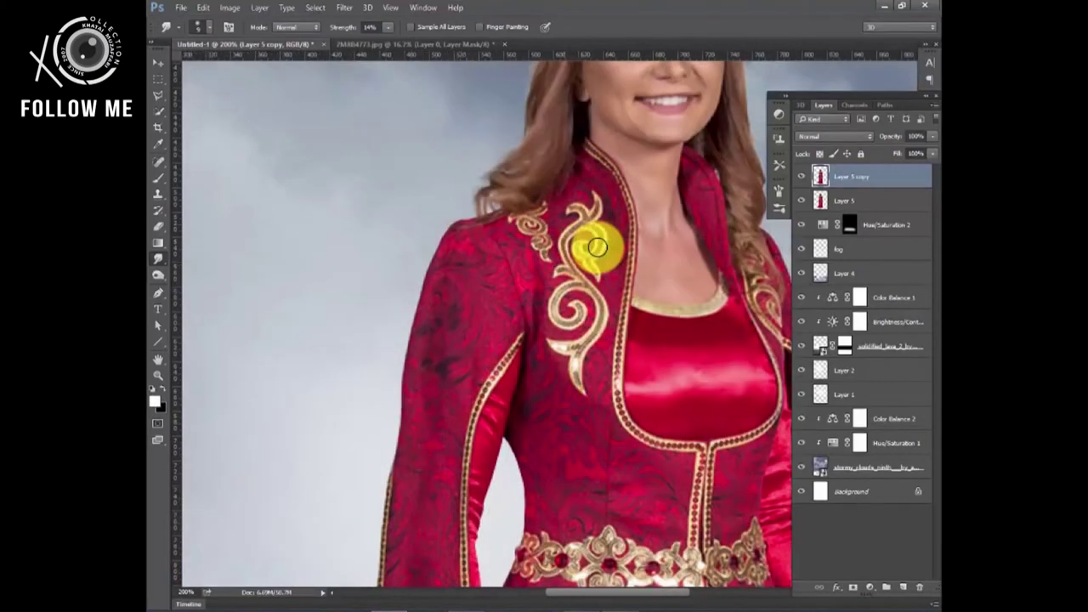
pyautogui.hscroll(3, 597, 246)
pyautogui.scroll(-4, 597, 247)
pyautogui.hscroll(3, 597, 246)
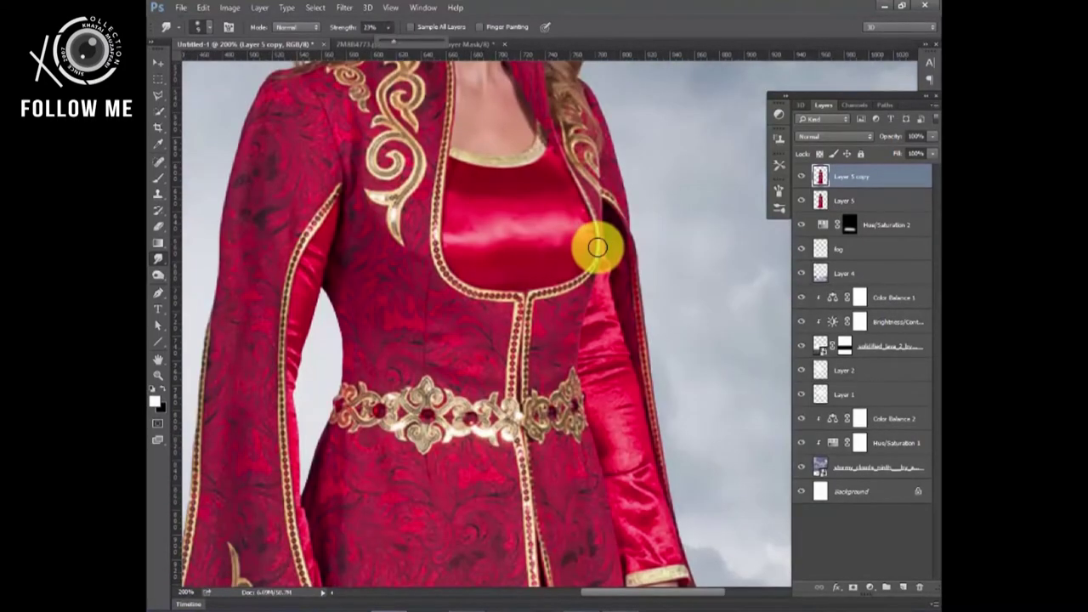
pyautogui.scroll(-2, 597, 246)
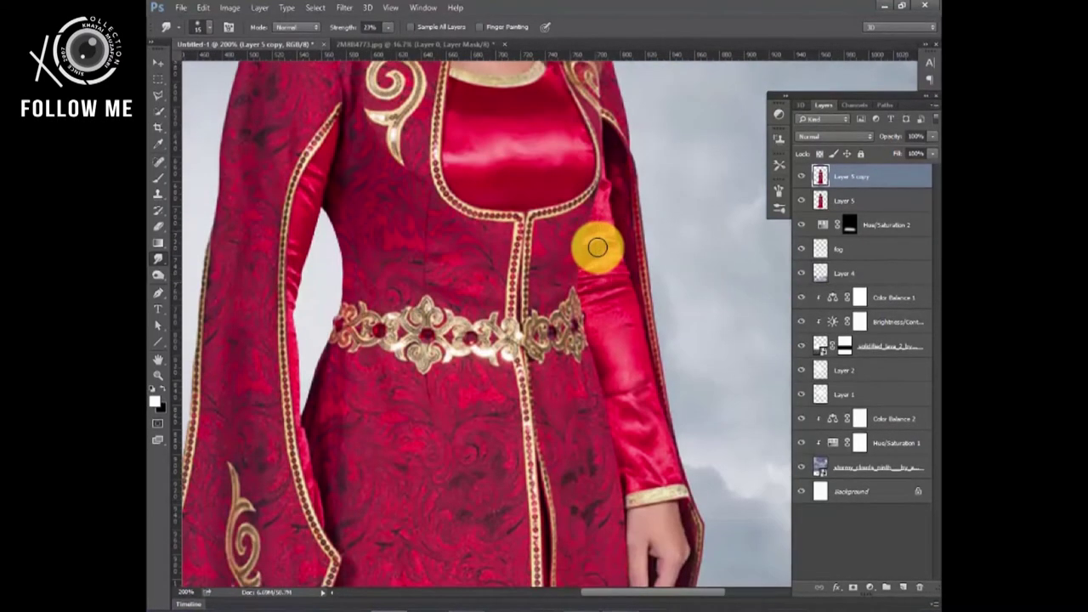
pyautogui.scroll(3, 598, 246)
pyautogui.hscroll(-2, 598, 246)
pyautogui.scroll(-3, 598, 246)
pyautogui.hscroll(-2, 598, 246)
pyautogui.scroll(1, 598, 246)
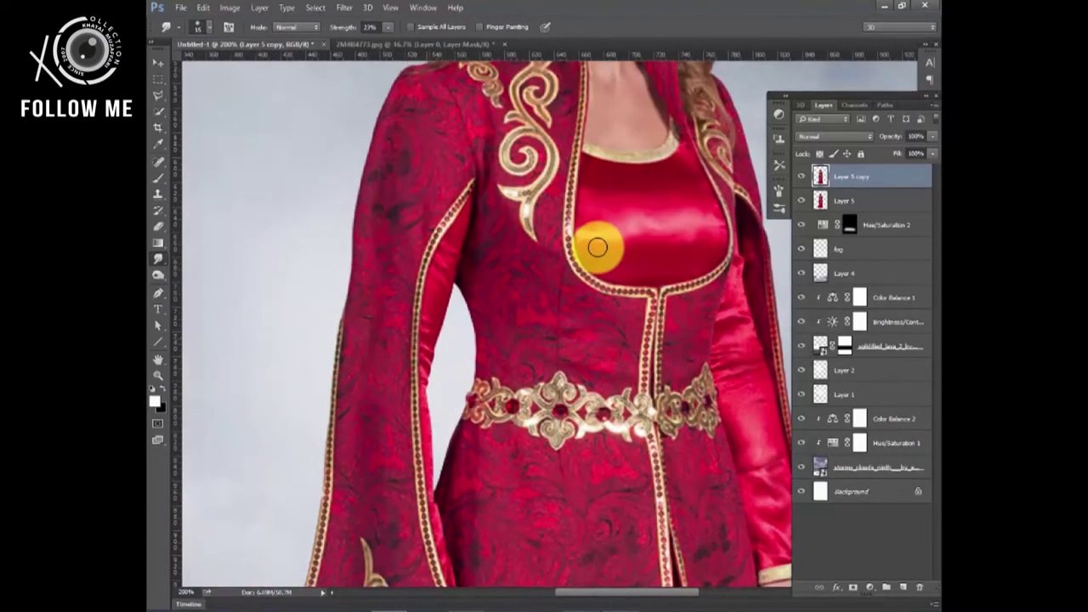
pyautogui.scroll(-7, 597, 247)
pyautogui.scroll(2, 598, 246)
pyautogui.hscroll(-1, 597, 246)
pyautogui.scroll(4, 598, 246)
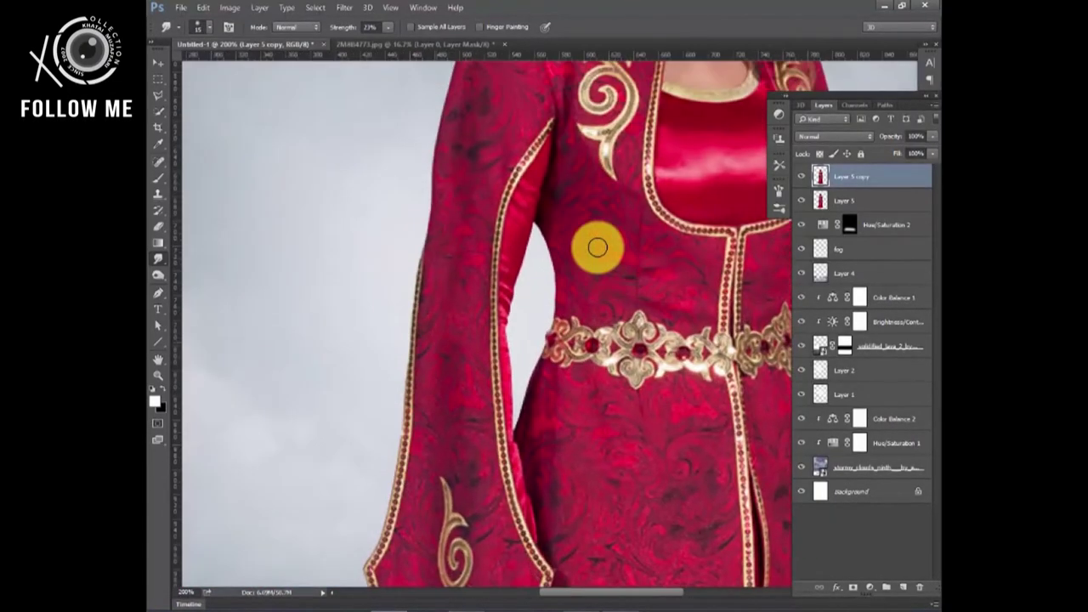
pyautogui.scroll(4, 597, 246)
pyautogui.scroll(-2, 598, 247)
pyautogui.hscroll(2, 597, 246)
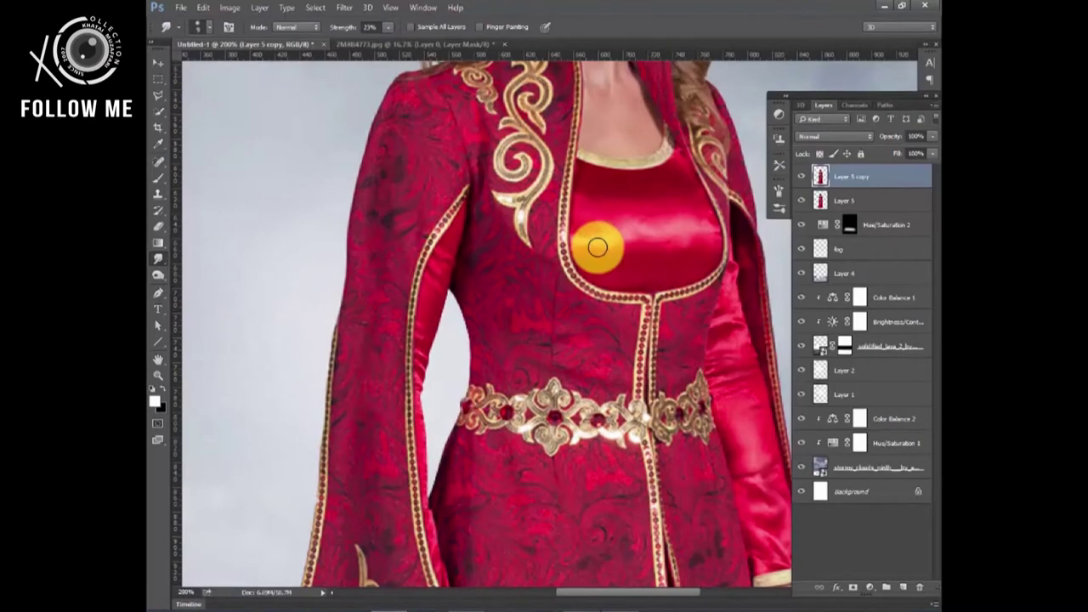
pyautogui.scroll(-4, 598, 247)
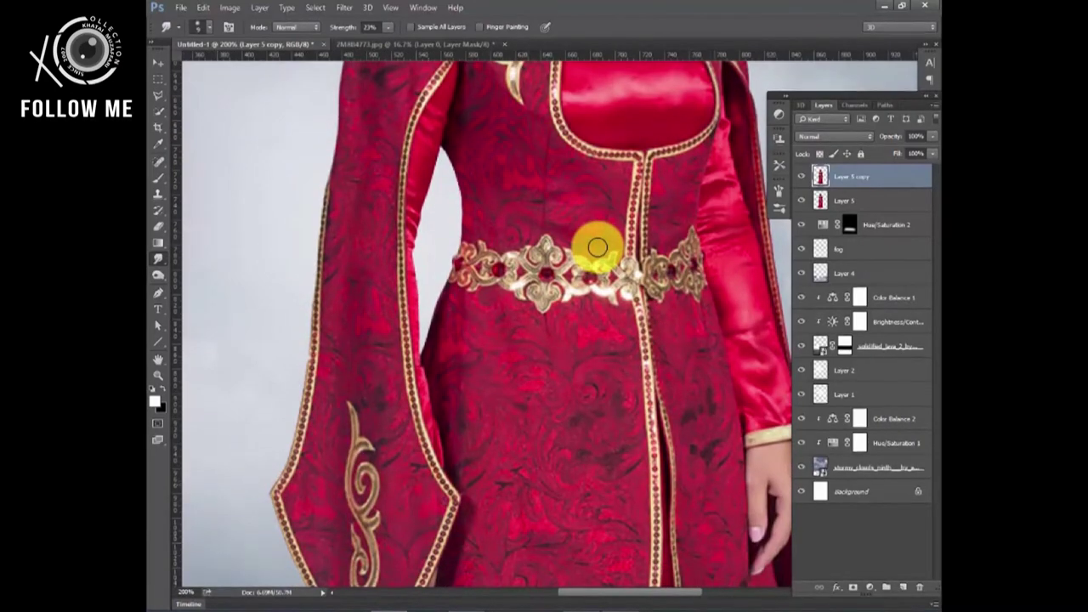
pyautogui.scroll(-3, 598, 247)
pyautogui.scroll(-2, 597, 247)
pyautogui.hscroll(2, 597, 246)
pyautogui.scroll(-2, 597, 246)
pyautogui.hscroll(-2, 598, 247)
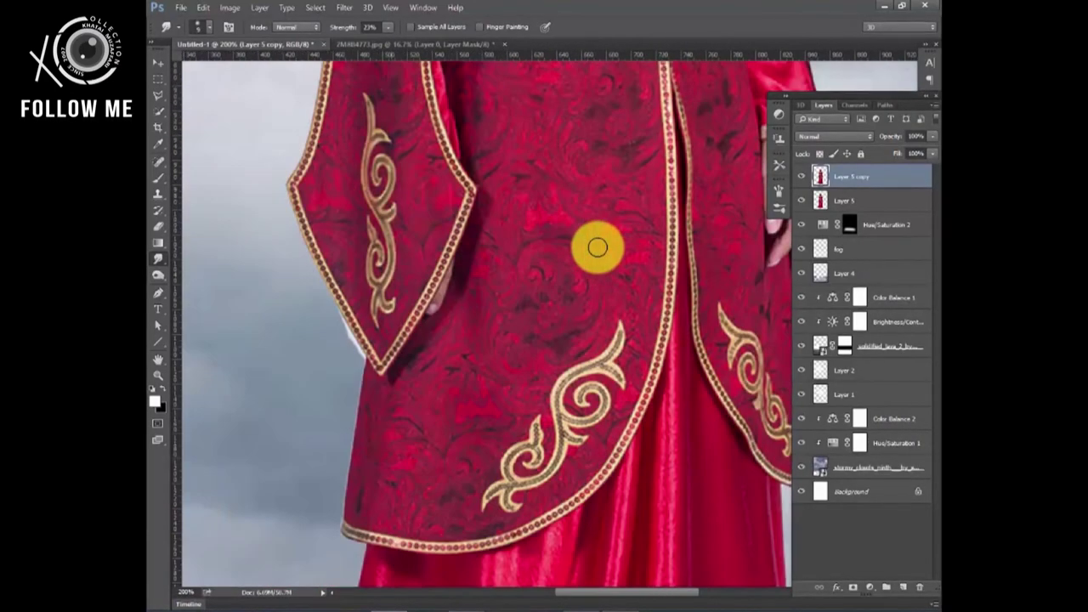
pyautogui.hscroll(2, 598, 247)
pyautogui.scroll(-4, 598, 247)
pyautogui.press('p')
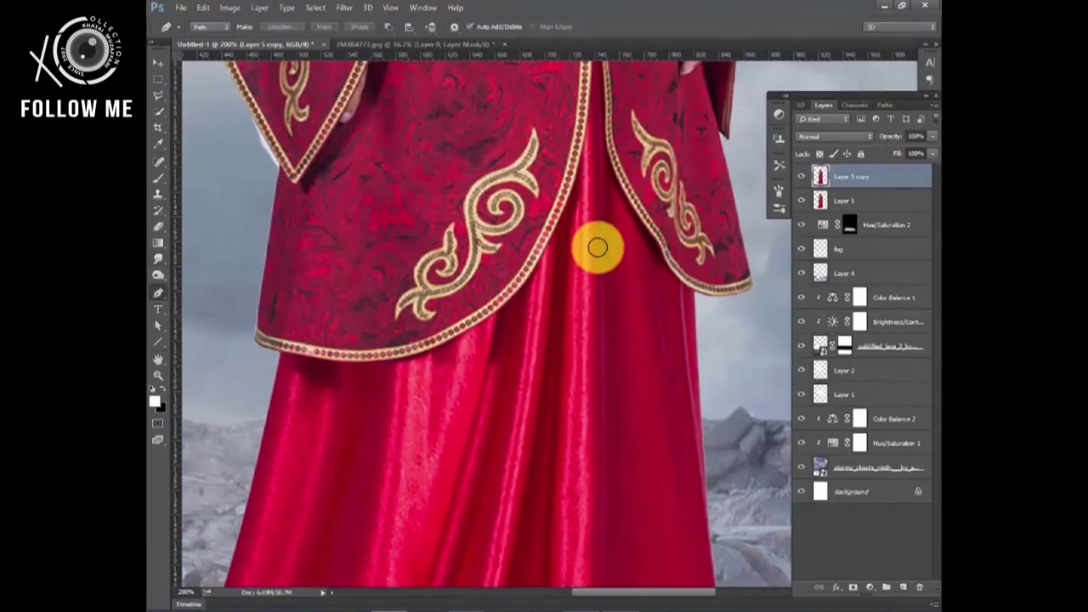
pyautogui.press('r')
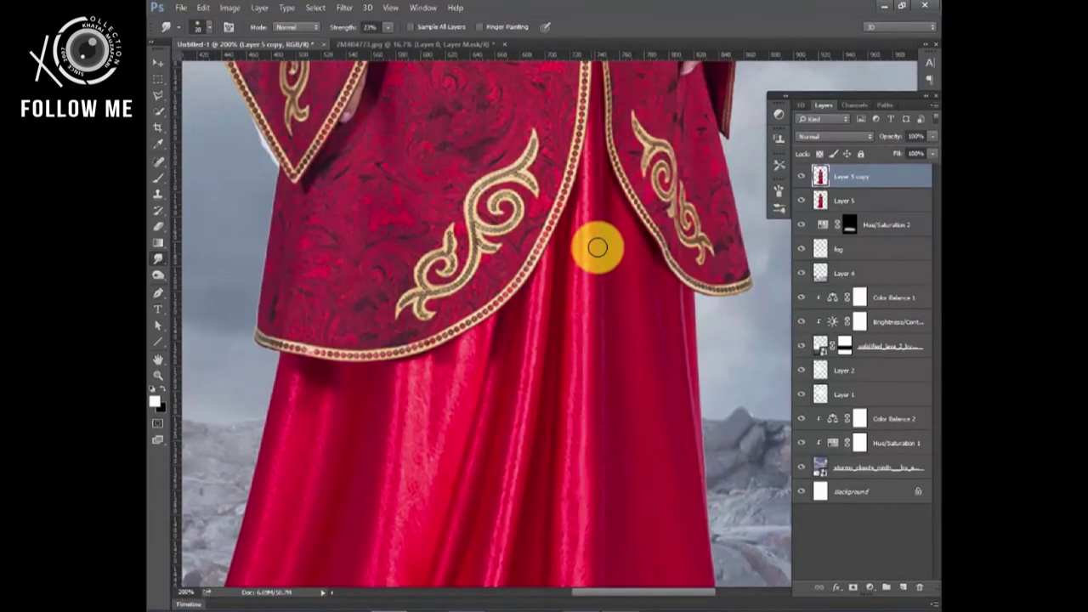
pyautogui.scroll(-4, 597, 246)
pyautogui.scroll(-5, 597, 247)
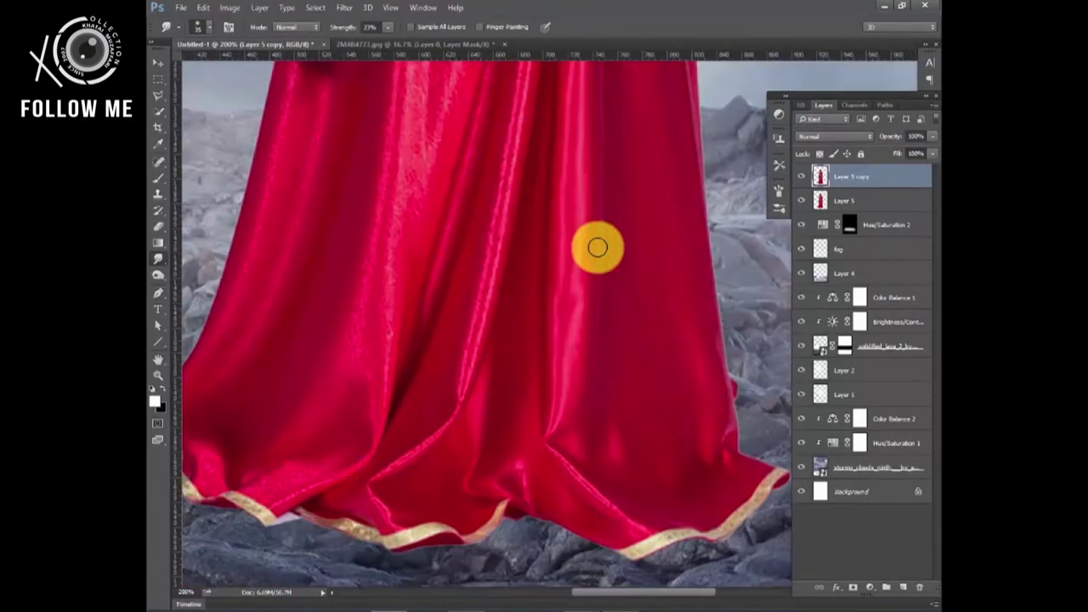
pyautogui.scroll(6, 598, 246)
pyautogui.scroll(-6, 598, 247)
pyautogui.scroll(4, 597, 247)
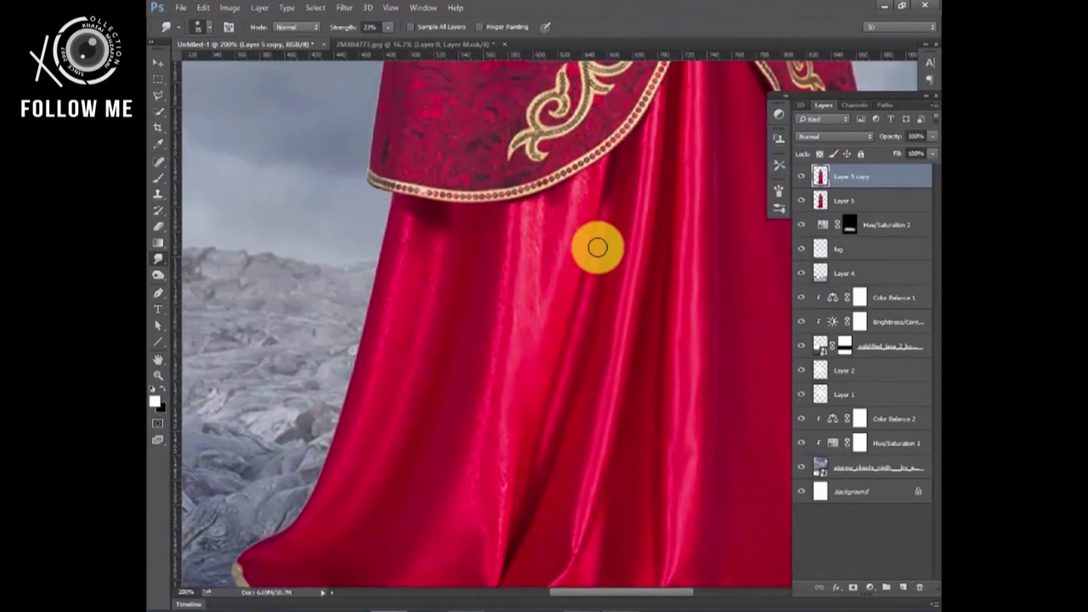
pyautogui.hscroll(-3, 598, 246)
pyautogui.scroll(-3, 598, 246)
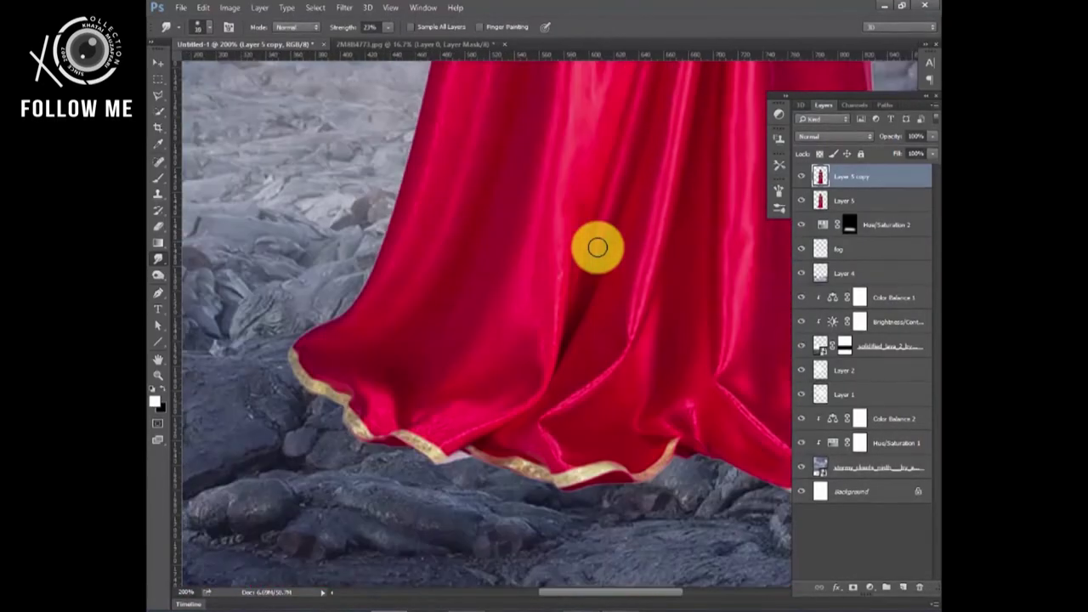
pyautogui.hscroll(3, 598, 246)
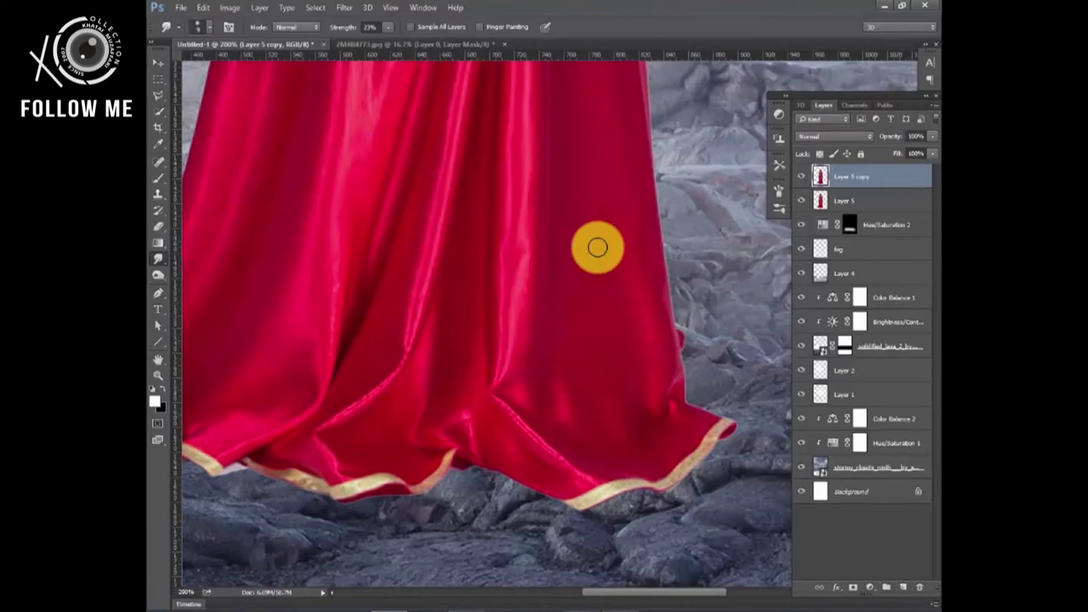
pyautogui.hscroll(-4, 598, 247)
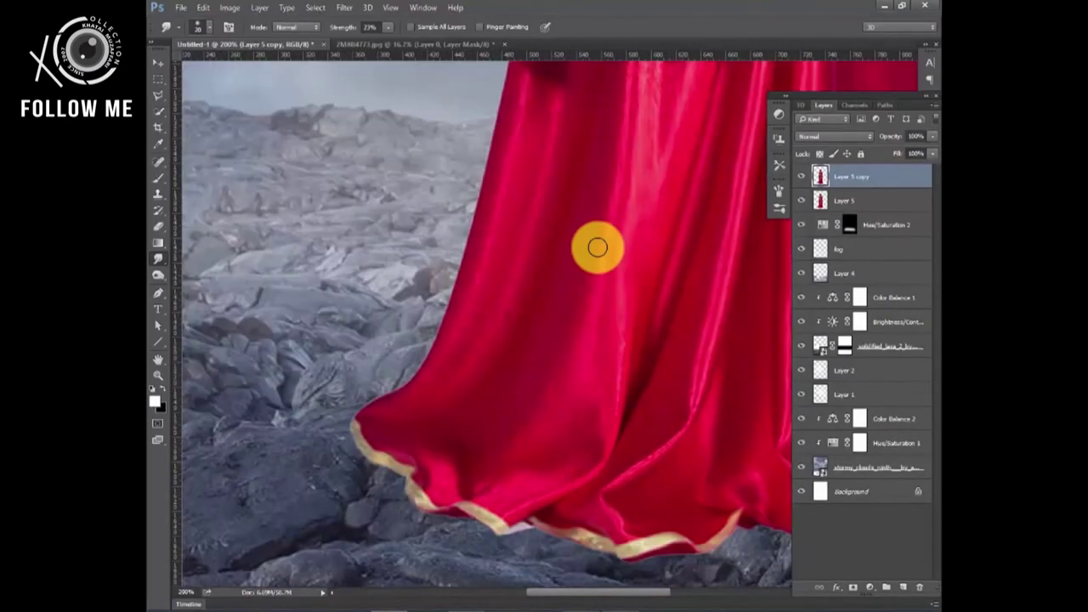
pyautogui.scroll(3, 598, 247)
pyautogui.scroll(1, 597, 246)
pyautogui.hscroll(1, 598, 247)
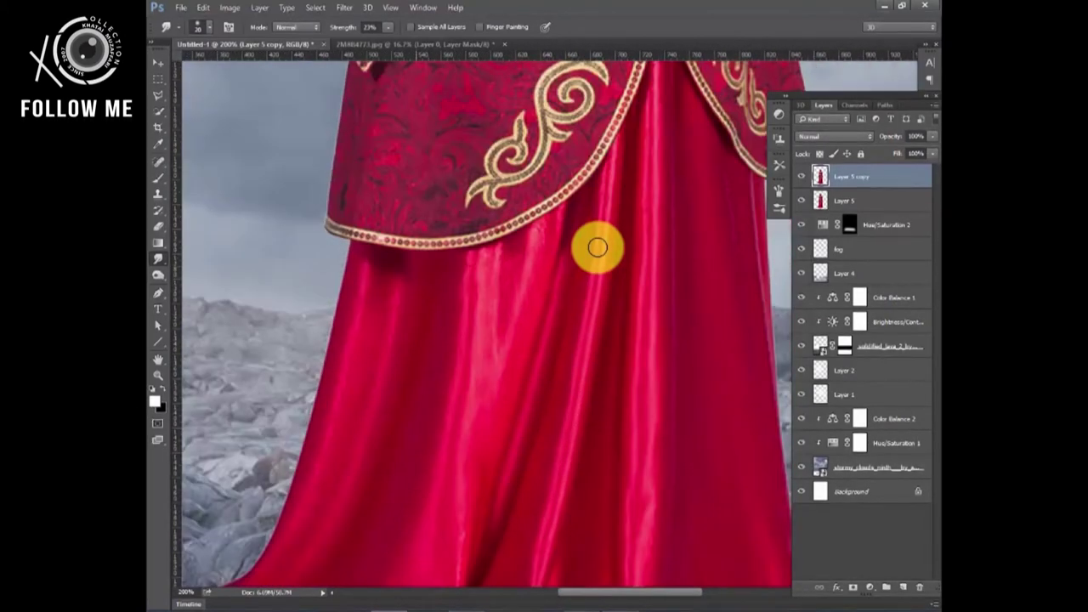
pyautogui.scroll(2, 597, 247)
pyautogui.hscroll(3, 598, 247)
pyautogui.scroll(2, 597, 247)
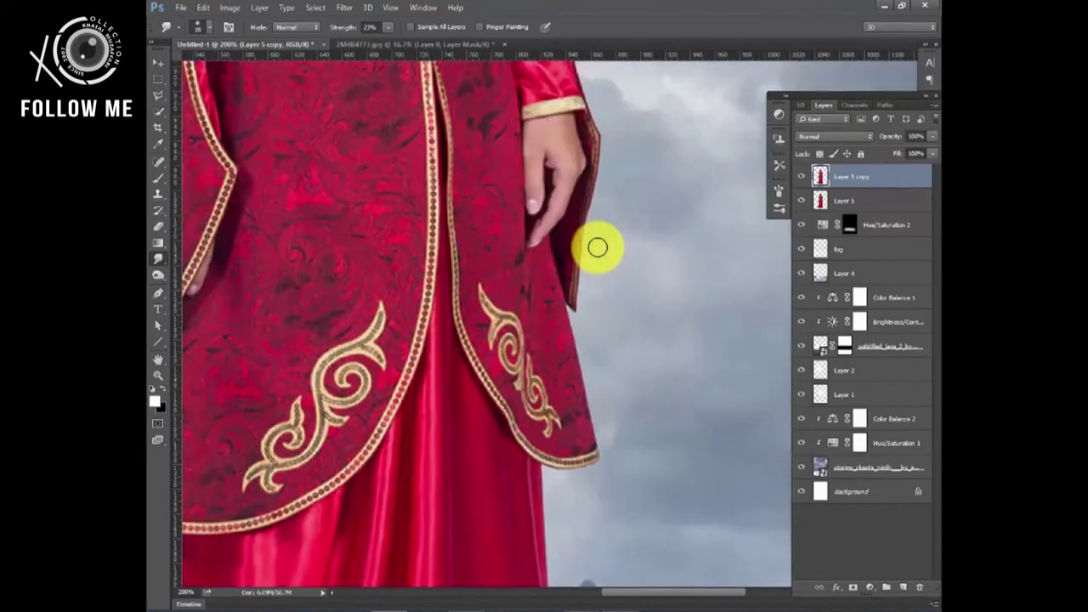
pyautogui.scroll(-2, 597, 247)
pyautogui.scroll(-2, 598, 246)
pyautogui.scroll(1, 598, 246)
pyautogui.scroll(1, 598, 246)
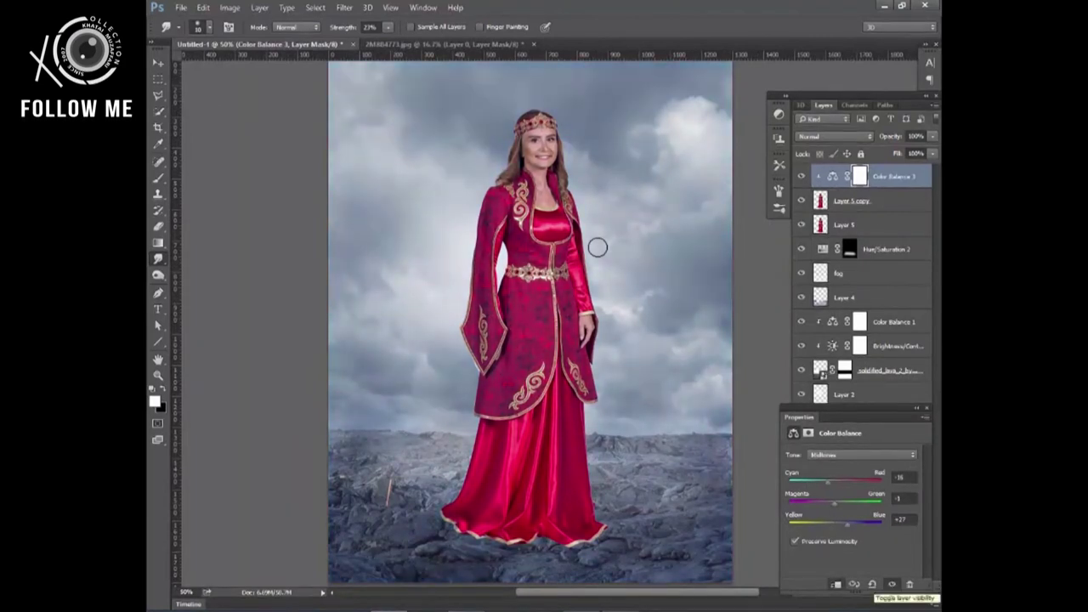
# Step: Set the Levels midtone to 1.07, then add Layer 6 filled 50% gray in Overlay mode
pyautogui.hotkey('alt', '[')
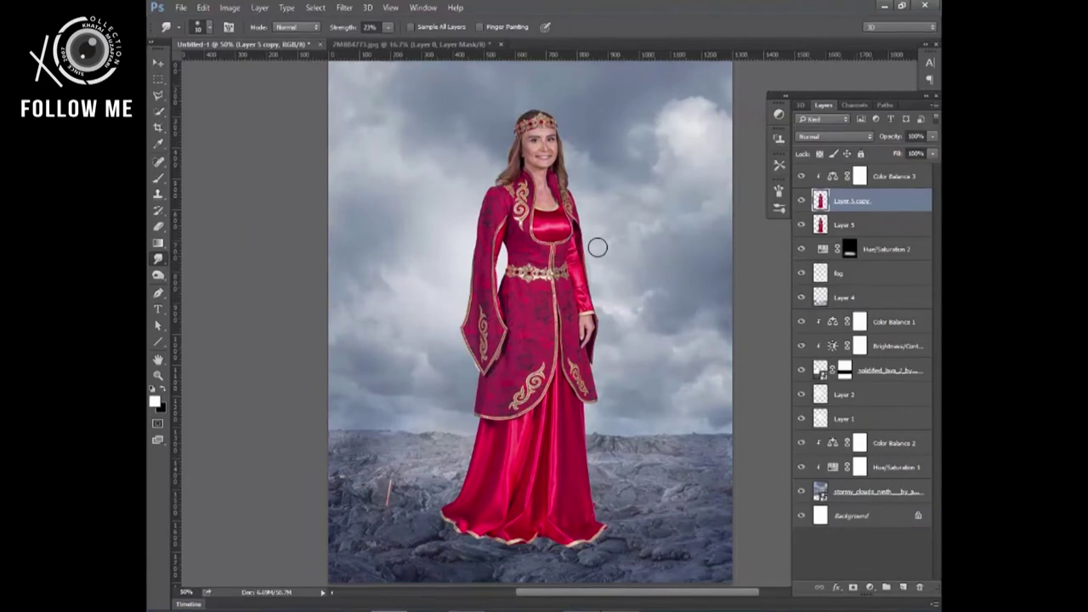
pyautogui.press('Down')
pyautogui.press('Down')
pyautogui.press('Down')
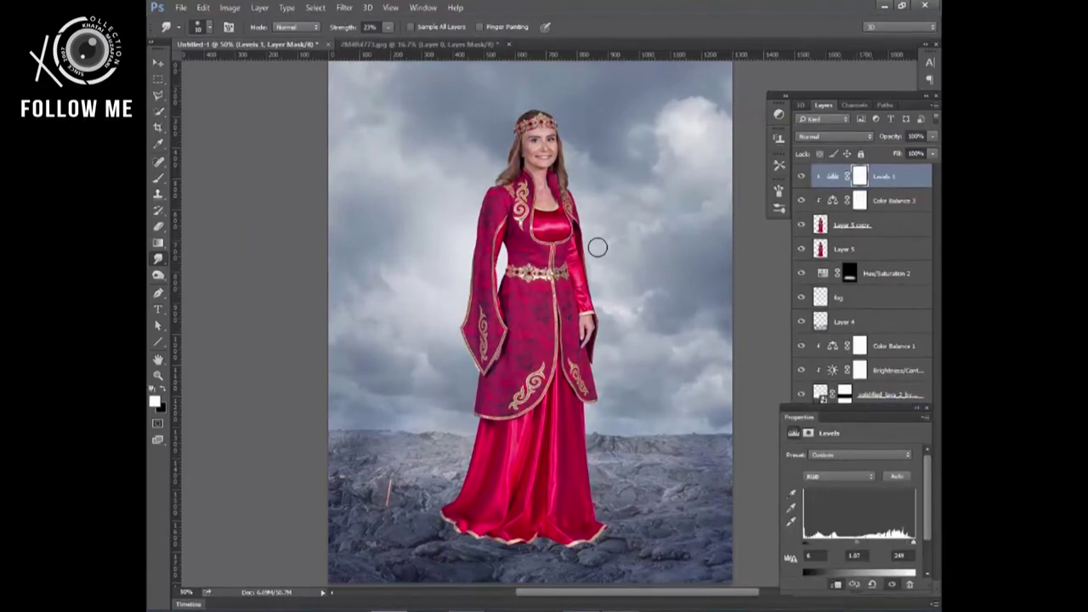
pyautogui.hotkey('ctrl', 'shift', 'alt', 'n')
pyautogui.hotkey('alt', 'e')
pyautogui.press('Return')
pyautogui.press('Return')
pyautogui.hotkey('shift', 'alt', 'o')
pyautogui.hotkey('ctrl', '1')
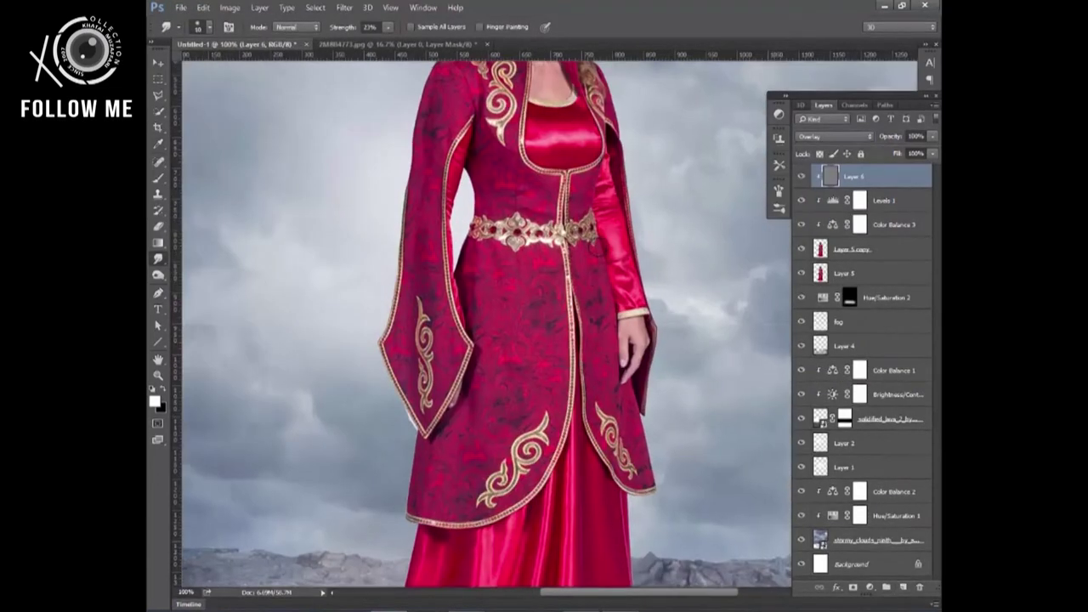
pyautogui.hotkey('ctrl', '0')
pyautogui.scroll(5, 595, 243)
pyautogui.press('o')
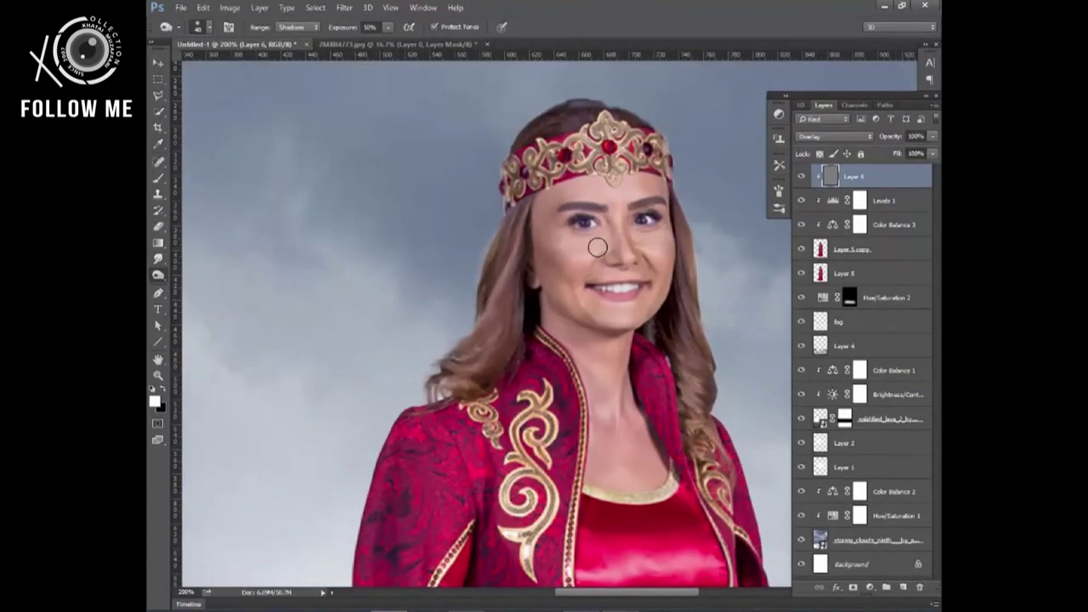
pyautogui.scroll(-2, 598, 247)
pyautogui.hscroll(3, 598, 247)
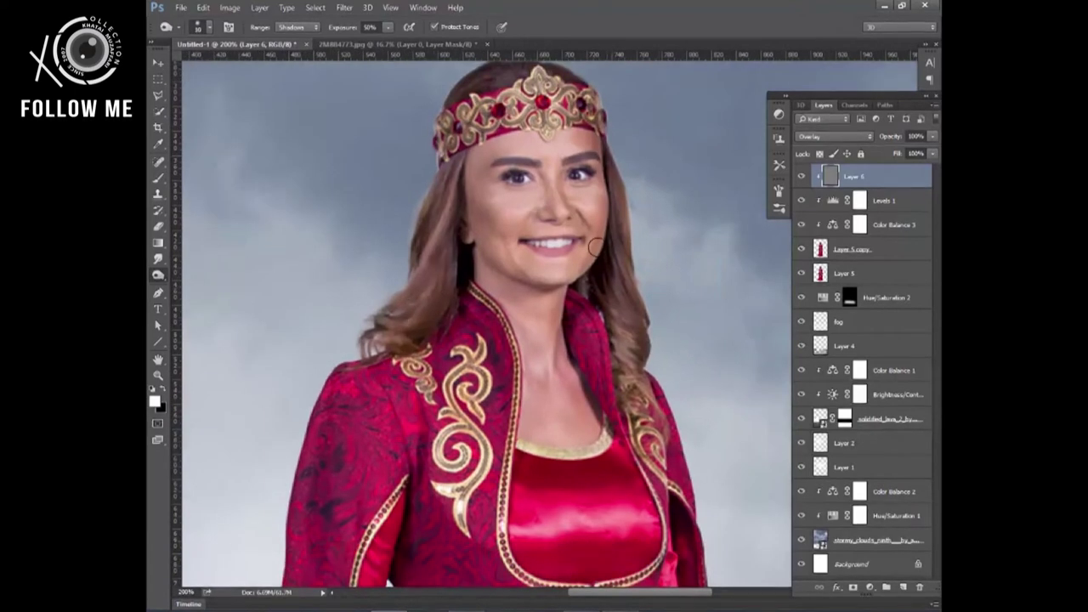
pyautogui.scroll(-3, 595, 245)
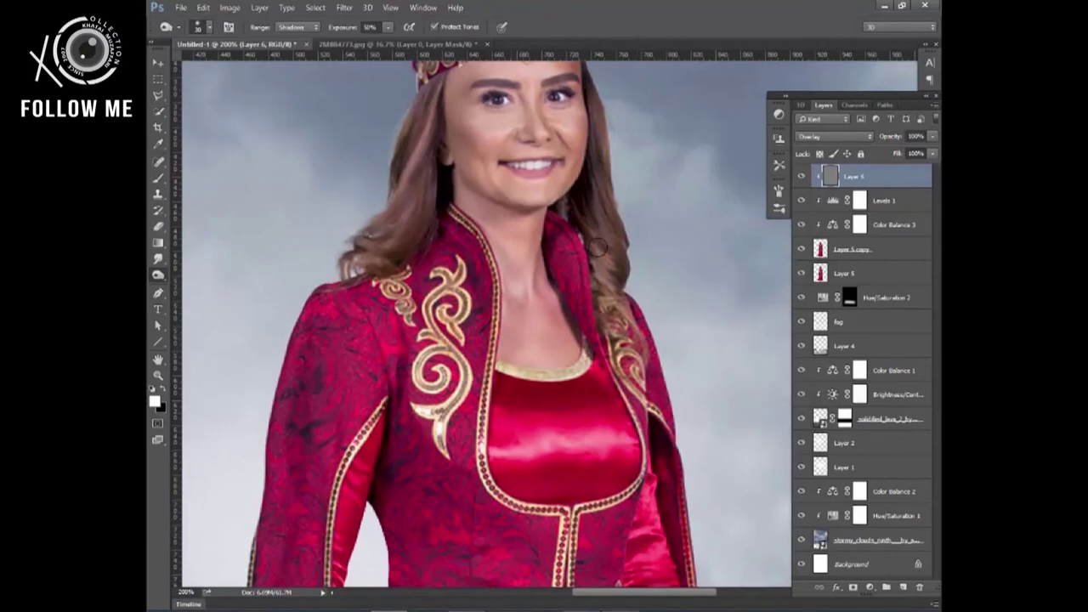
pyautogui.scroll(-3, 597, 247)
pyautogui.scroll(-3, 597, 246)
pyautogui.scroll(-5, 598, 246)
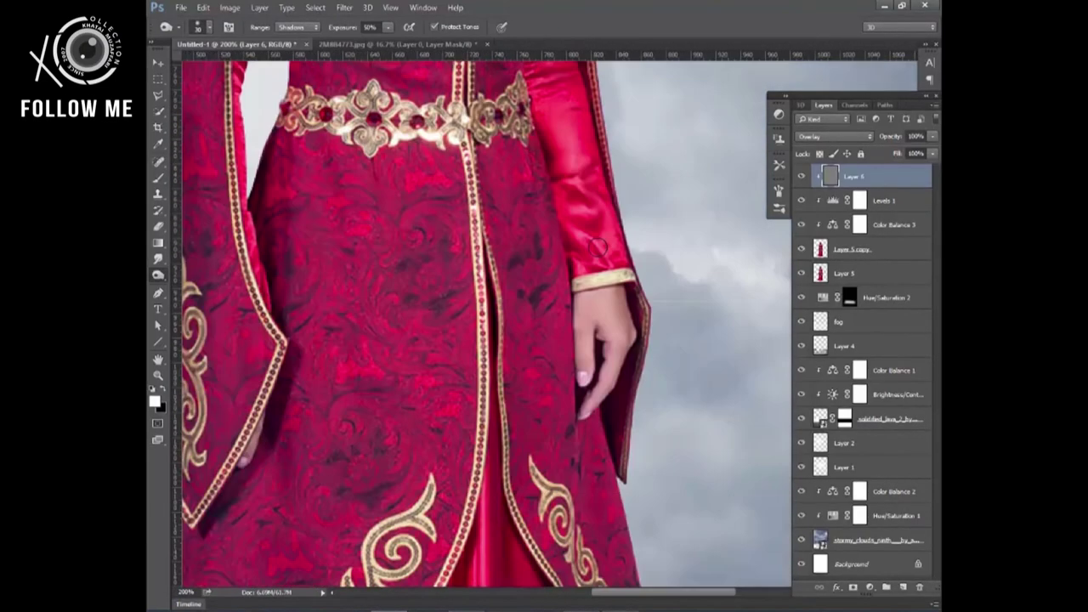
pyautogui.scroll(-3, 599, 247)
pyautogui.scroll(-5, 599, 247)
pyautogui.scroll(-2, 597, 246)
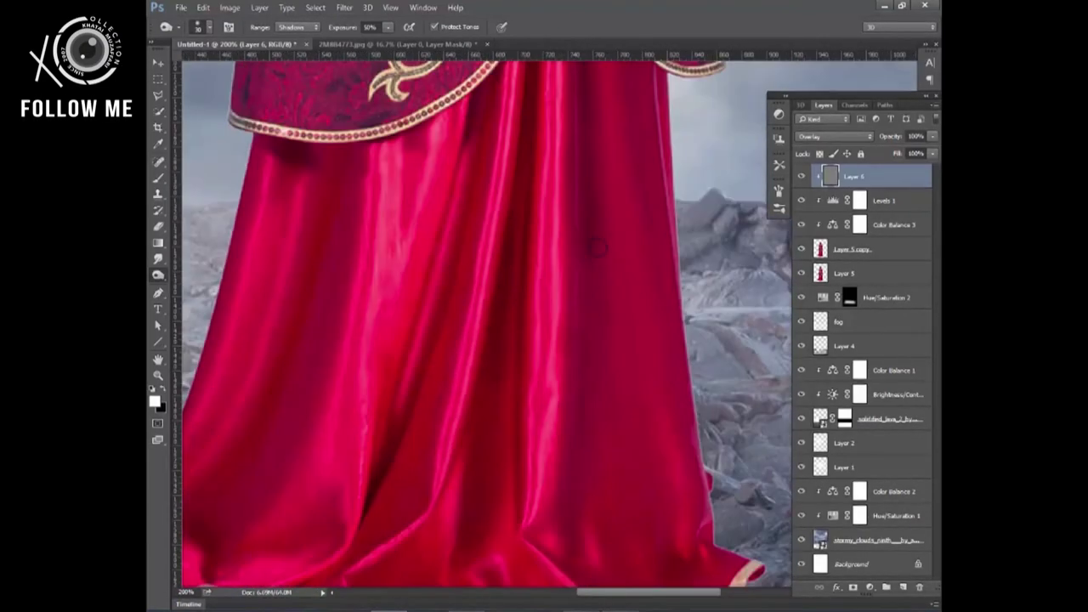
pyautogui.scroll(5, 598, 246)
pyautogui.scroll(-5, 597, 246)
pyautogui.hscroll(-5, 598, 246)
pyautogui.scroll(-3, 598, 247)
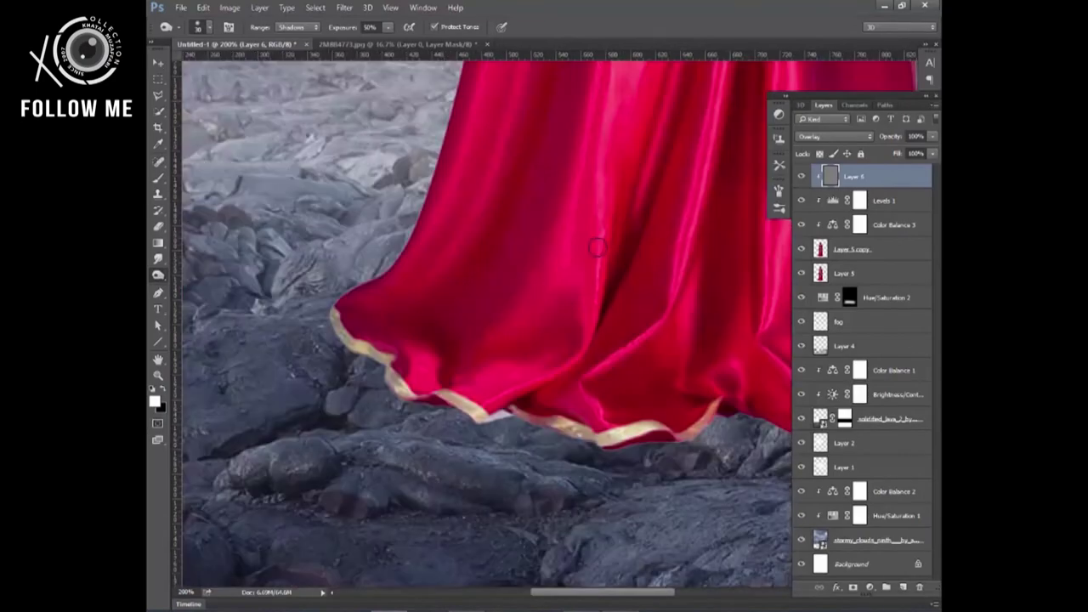
pyautogui.hscroll(3, 597, 246)
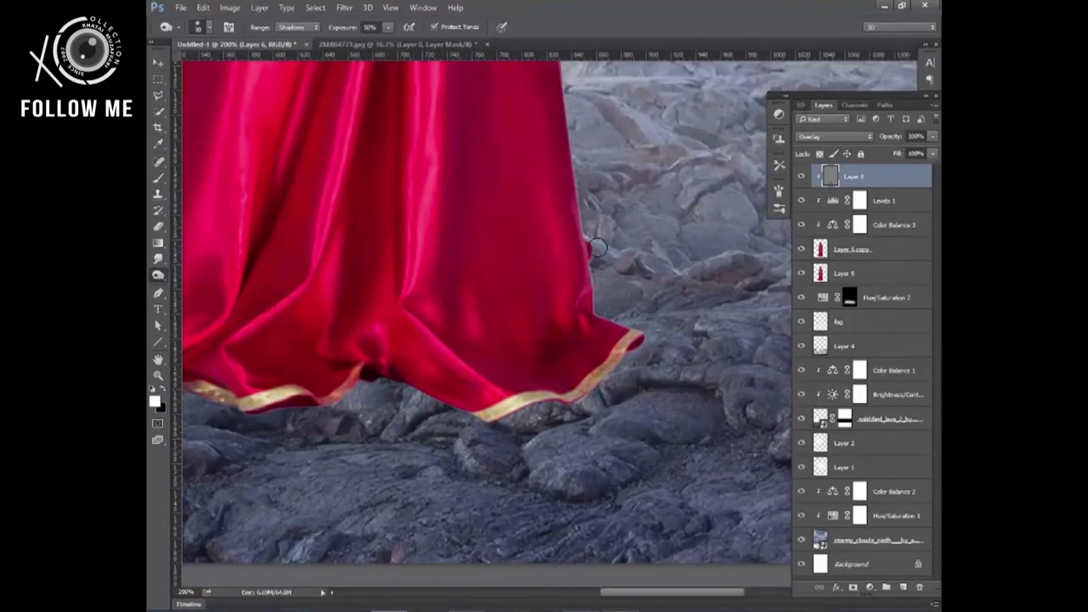
pyautogui.scroll(-2, 597, 246)
pyautogui.scroll(5, 598, 247)
pyautogui.scroll(3, 598, 247)
pyautogui.scroll(2, 597, 246)
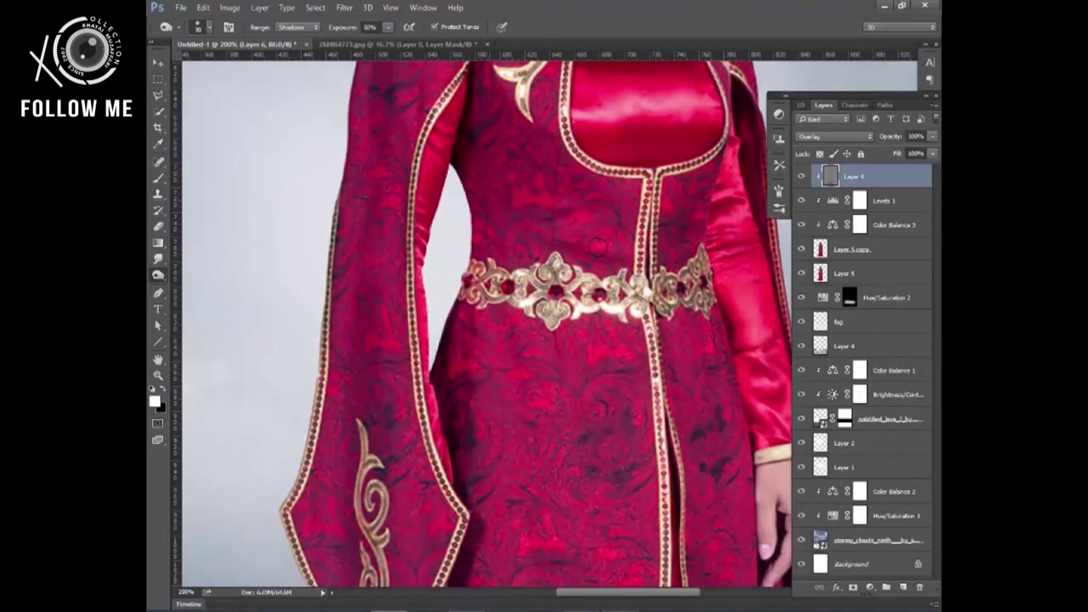
pyautogui.scroll(-3, 597, 247)
pyautogui.scroll(5, 597, 247)
pyautogui.scroll(3, 597, 246)
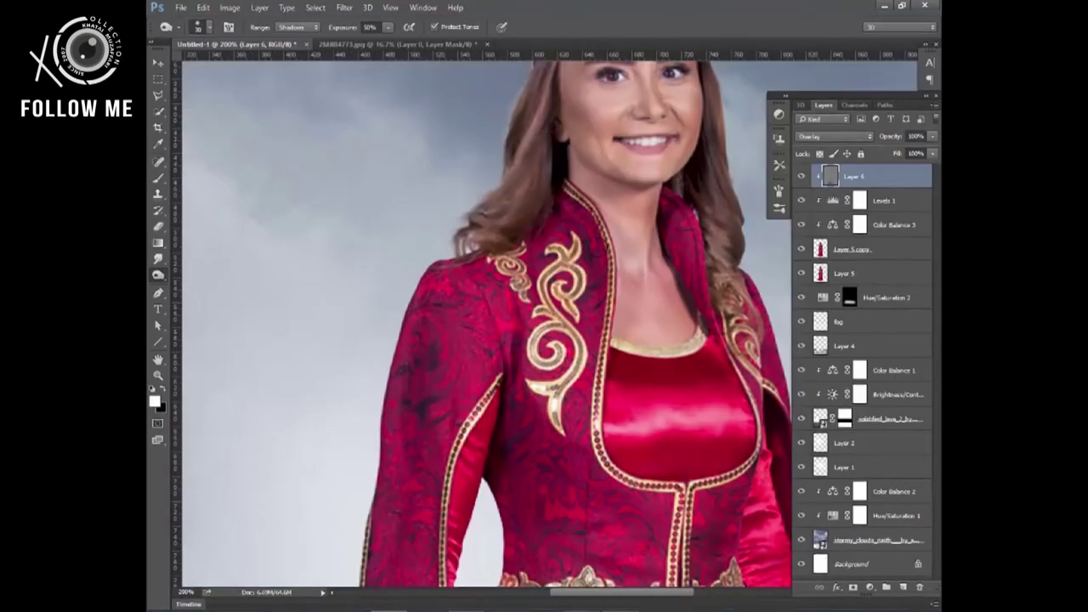
pyautogui.scroll(-3, 595, 243)
pyautogui.scroll(-1, 595, 243)
pyautogui.scroll(-1, 595, 243)
pyautogui.scroll(3, 595, 243)
pyautogui.scroll(4, 595, 243)
pyautogui.scroll(-4, 595, 243)
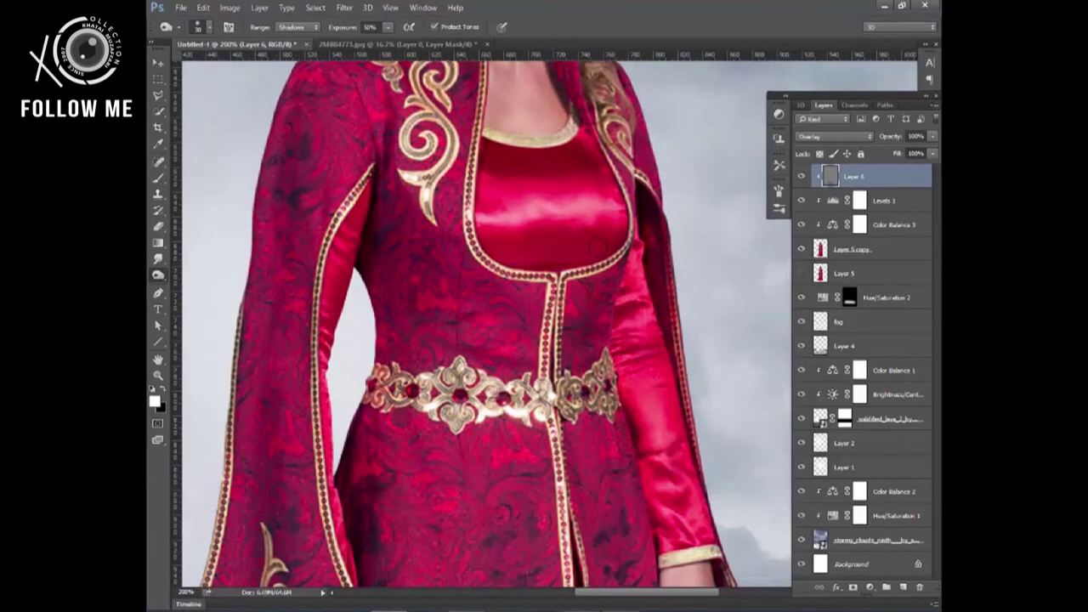
pyautogui.scroll(-3, 598, 247)
pyautogui.scroll(1, 597, 247)
pyautogui.scroll(2, 597, 246)
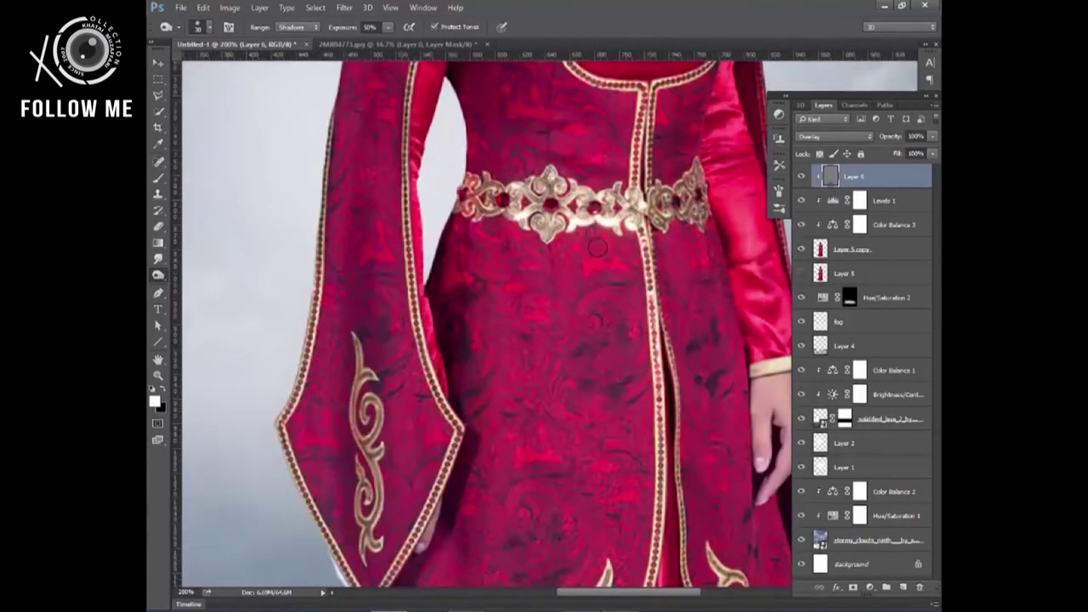
pyautogui.scroll(1, 598, 247)
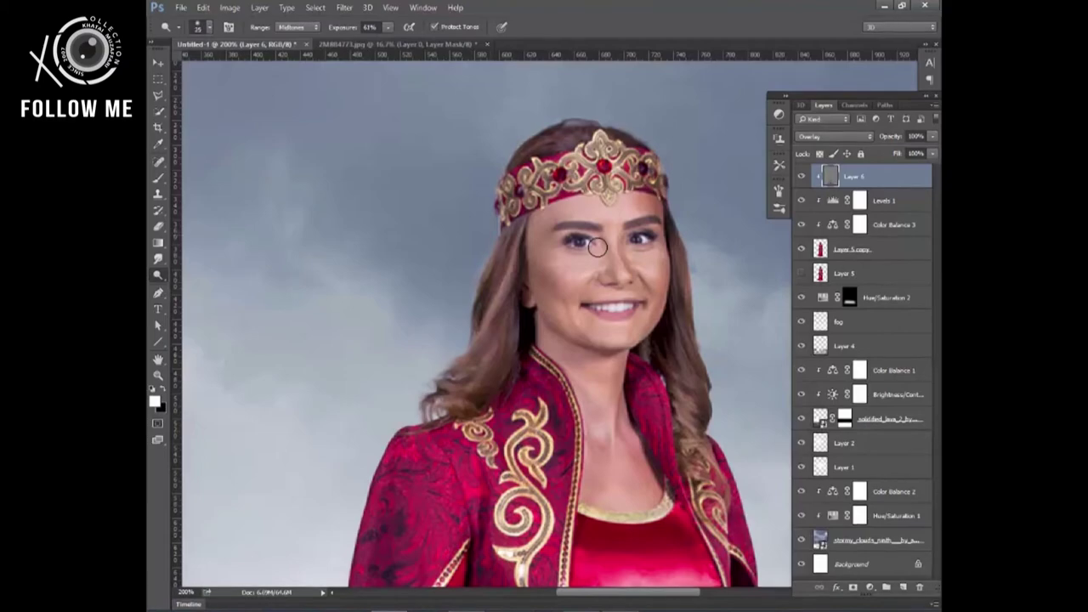
# Step: Zoom in on the woman's face and dodge a strip along her neck to brighten it
pyautogui.scroll(-1, 597, 246)
pyautogui.hscroll(-1, 598, 247)
pyautogui.scroll(-3, 598, 246)
pyautogui.scroll(-3, 597, 247)
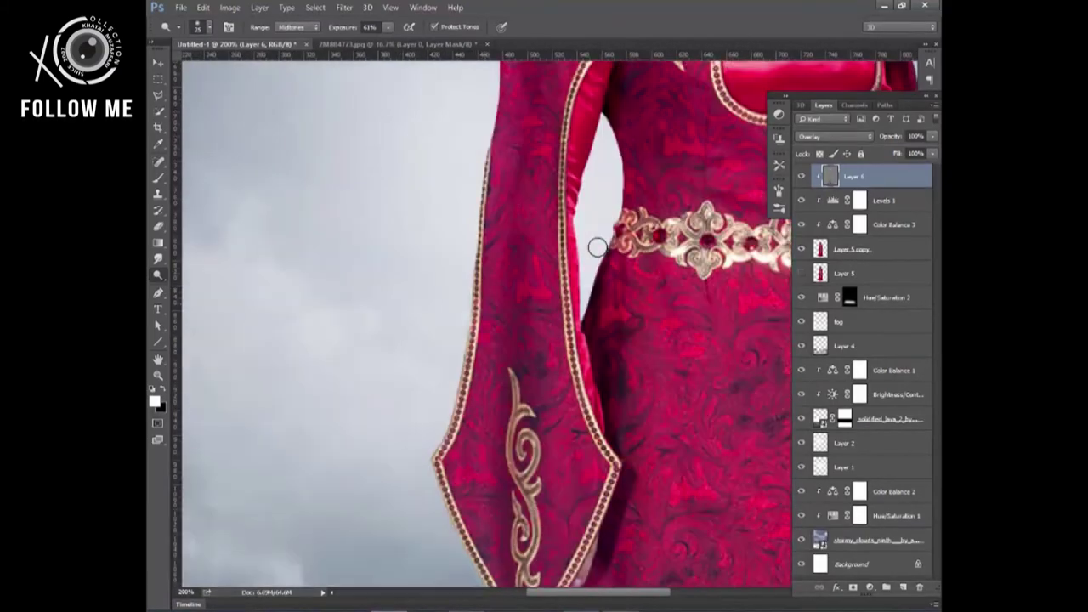
pyautogui.scroll(4, 597, 247)
pyautogui.hscroll(-2, 598, 247)
pyautogui.scroll(-3, 598, 246)
pyautogui.hscroll(2, 597, 246)
pyautogui.scroll(2, 597, 247)
pyautogui.scroll(-2, 597, 247)
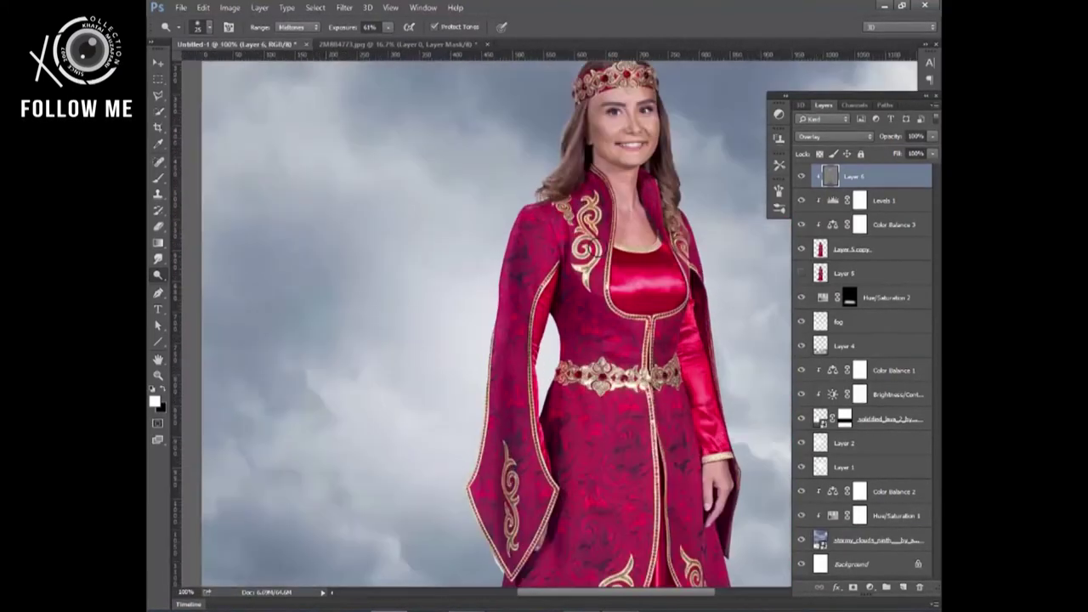
pyautogui.scroll(1, 597, 246)
pyautogui.scroll(-2, 598, 246)
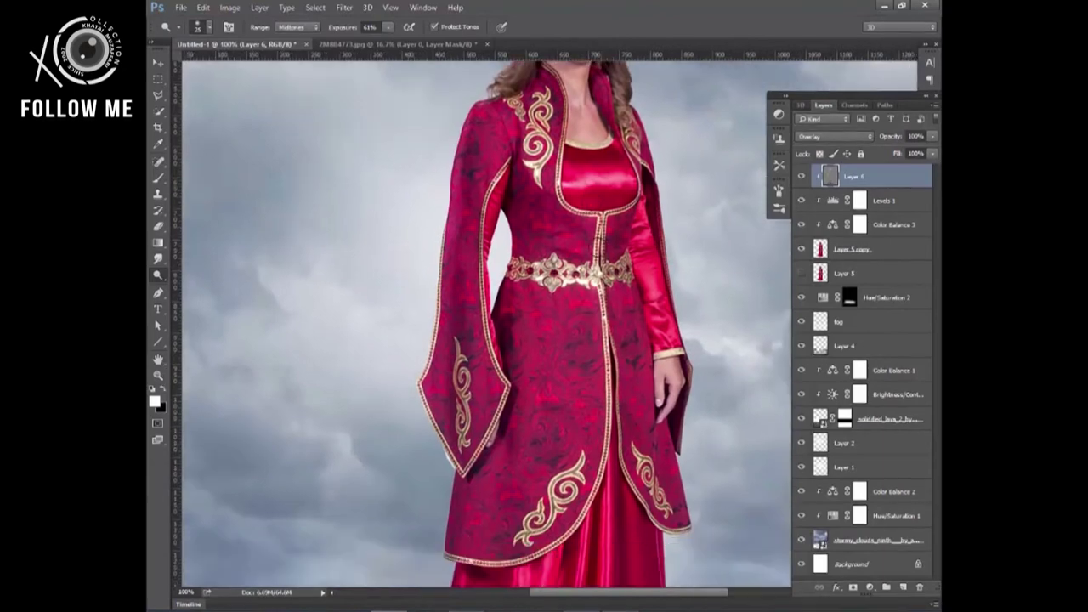
pyautogui.scroll(-2, 598, 246)
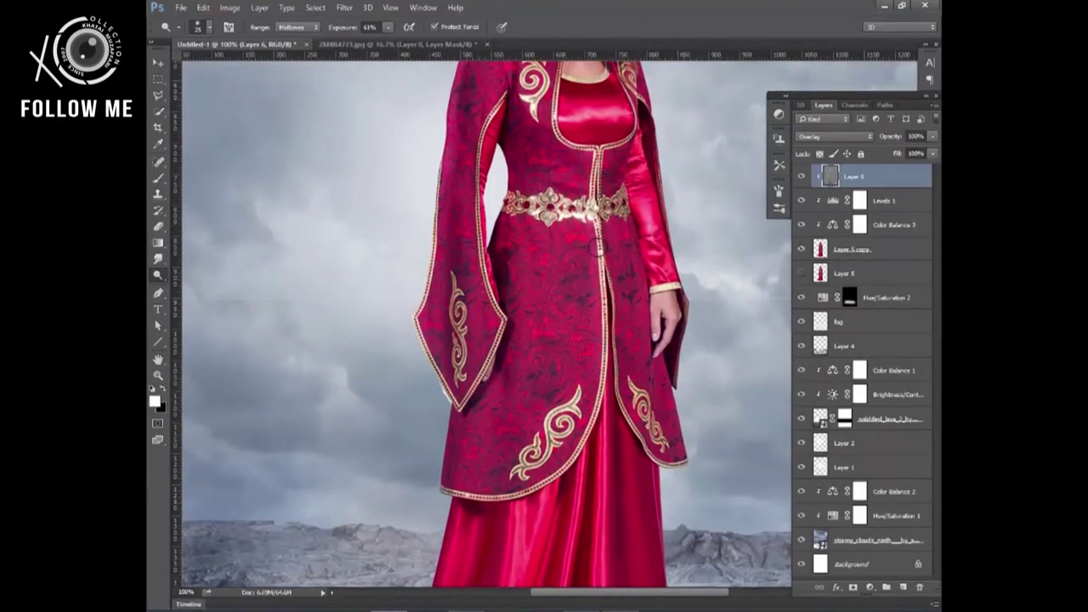
pyautogui.scroll(-3, 598, 246)
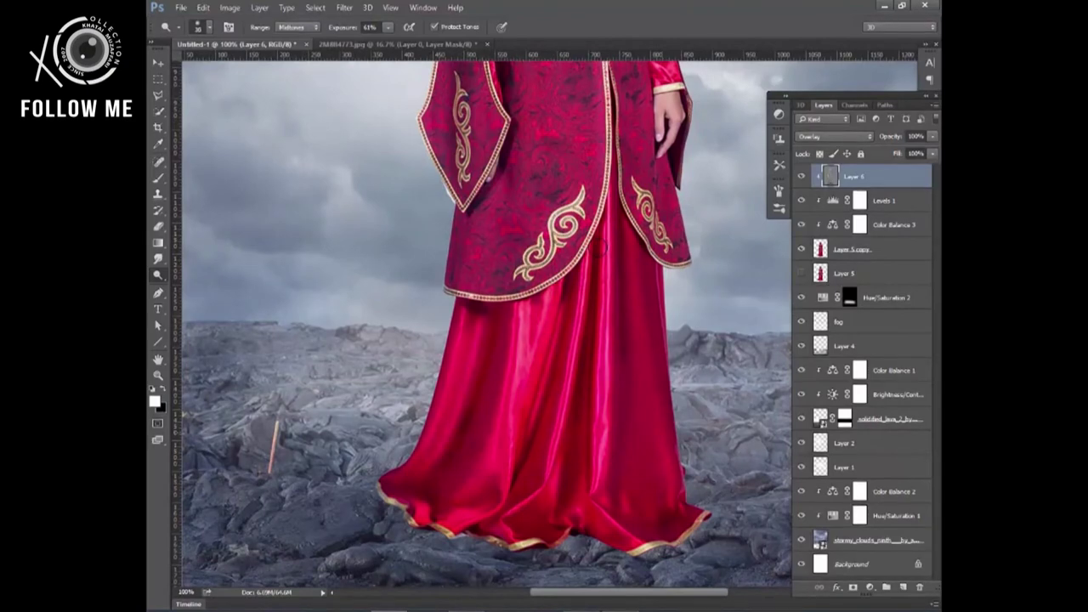
pyautogui.scroll(10, 485, 323)
pyautogui.hotkey('ctrl', '+')
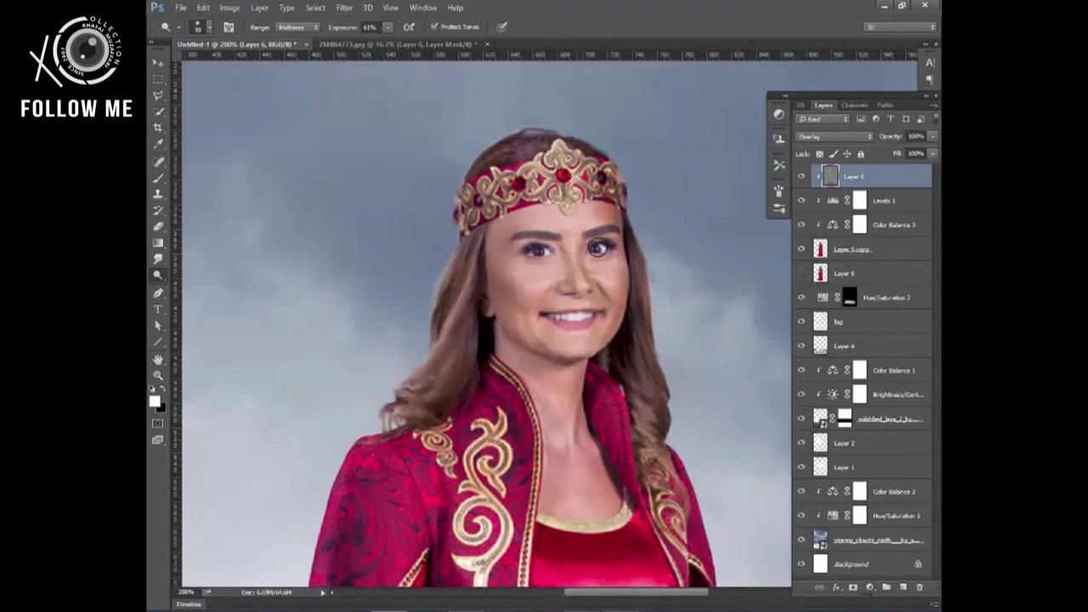
pyautogui.moveTo(570, 387); pyautogui.dragTo(570, 479)
# Step: Switch to the Burn tool with a size 30 brush, setting exposure to 21% then 60%
pyautogui.rightClick(157, 275)
pyautogui.click(204, 289)
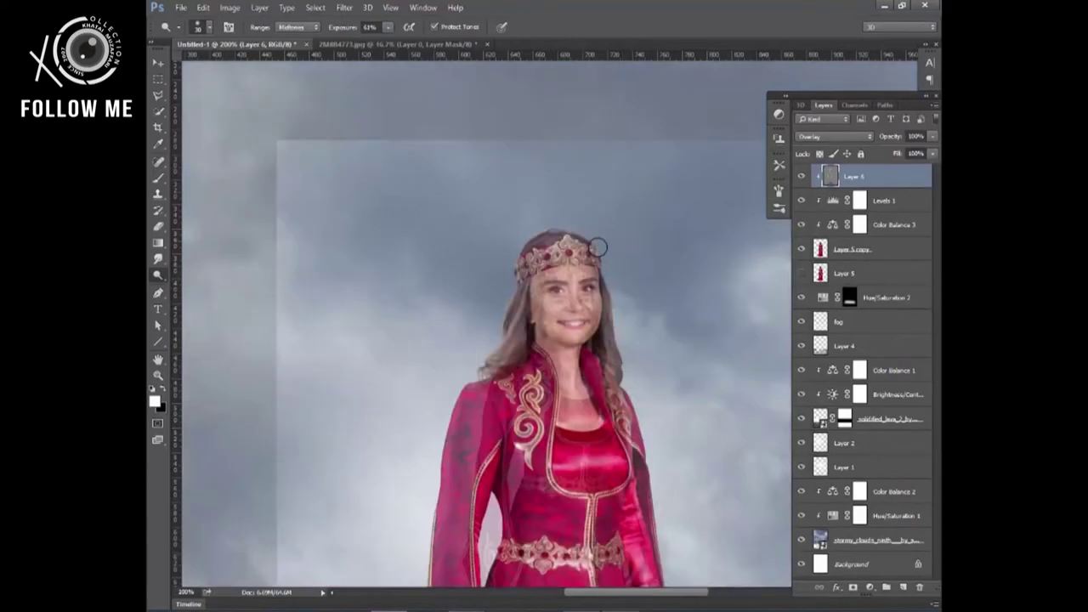
pyautogui.moveTo(559, 230); pyautogui.dragTo(597, 248)
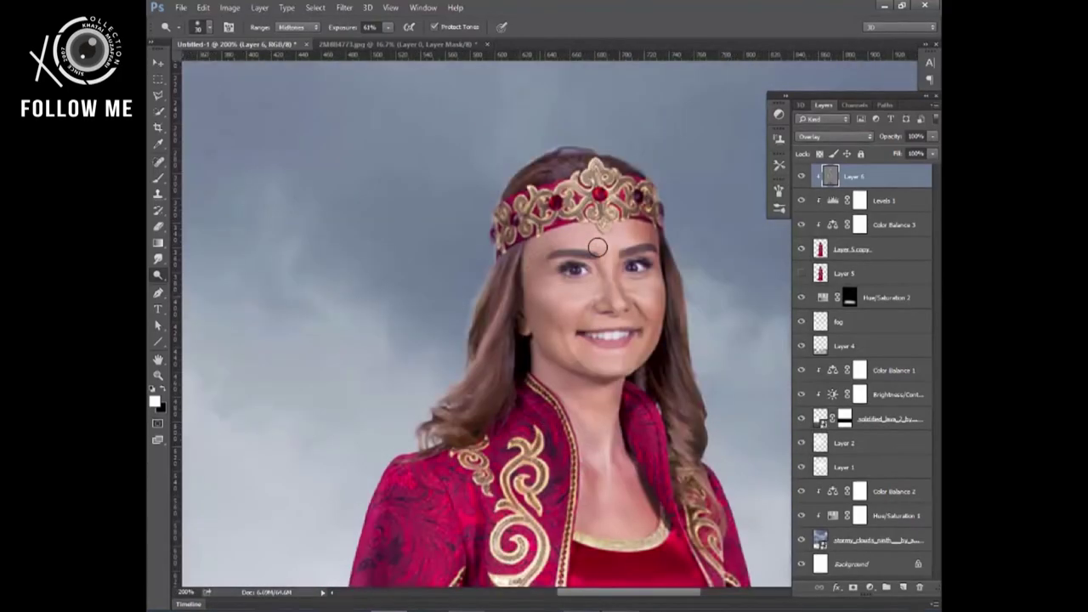
pyautogui.press('2')
pyautogui.press('1')
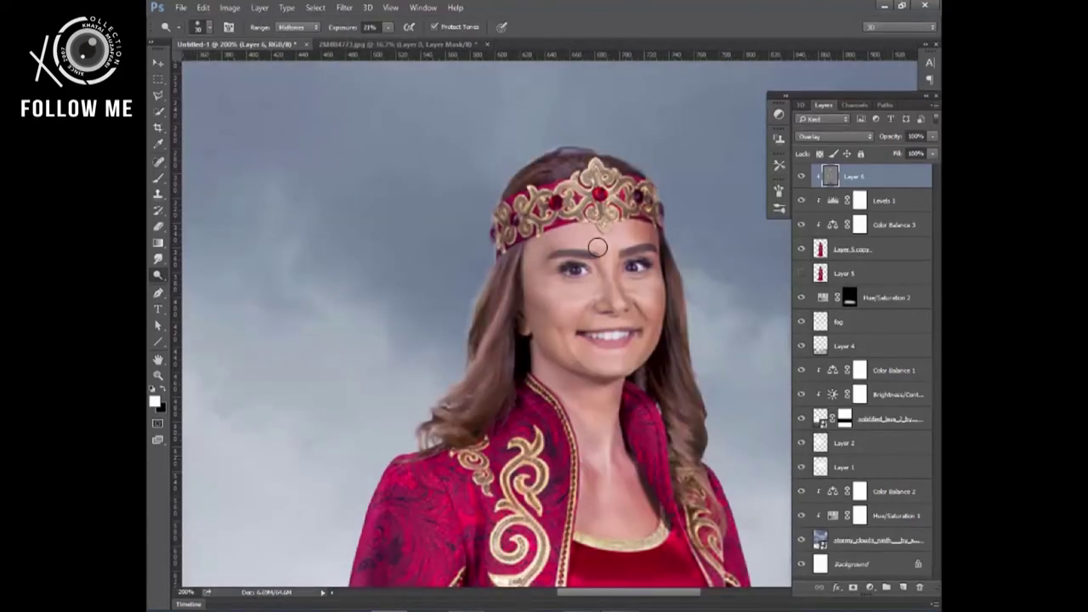
pyautogui.scroll(-2, 598, 248)
pyautogui.hscroll(3, 598, 247)
pyautogui.hscroll(-3, 598, 247)
pyautogui.scroll(-2, 597, 247)
pyautogui.scroll(-2, 598, 248)
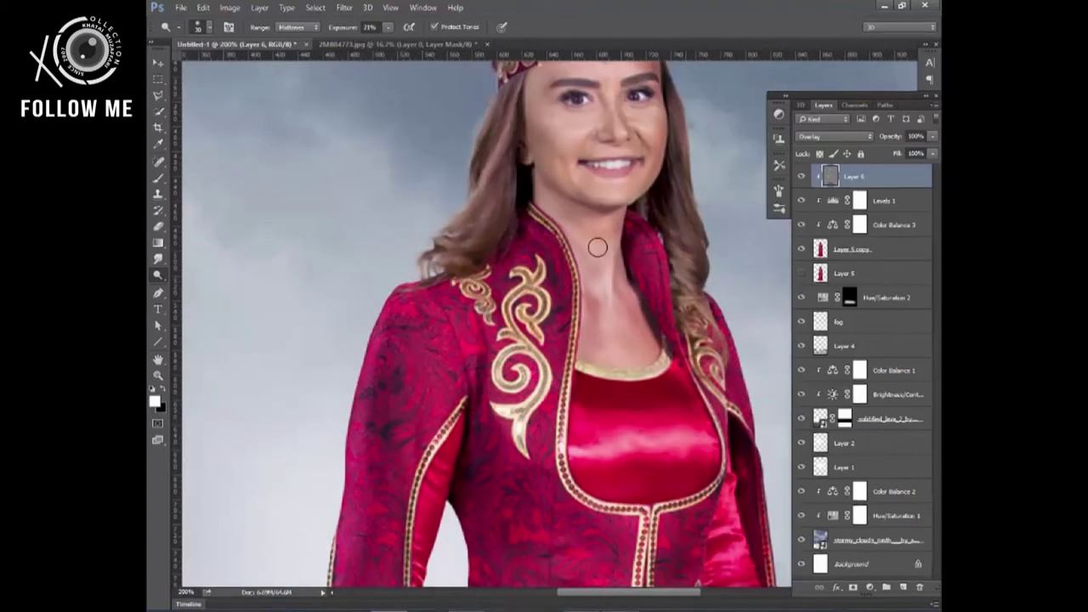
pyautogui.press('6')
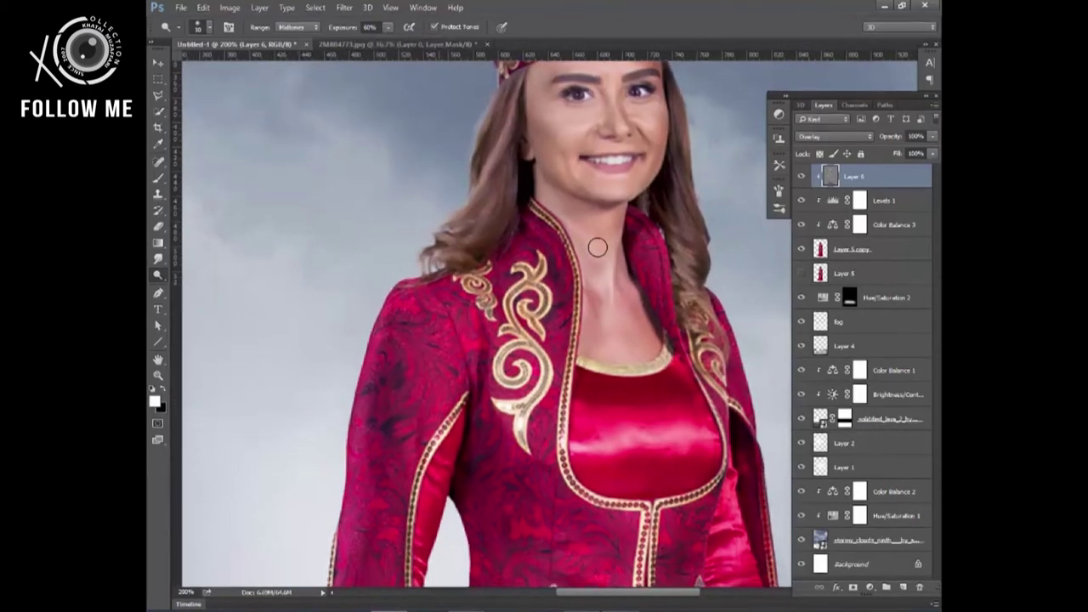
# Step: Pan over the figure, zoom out to review it, and make Layer 5 copy active
pyautogui.scroll(-4, 598, 247)
pyautogui.scroll(-6, 598, 247)
pyautogui.scroll(-2, 598, 247)
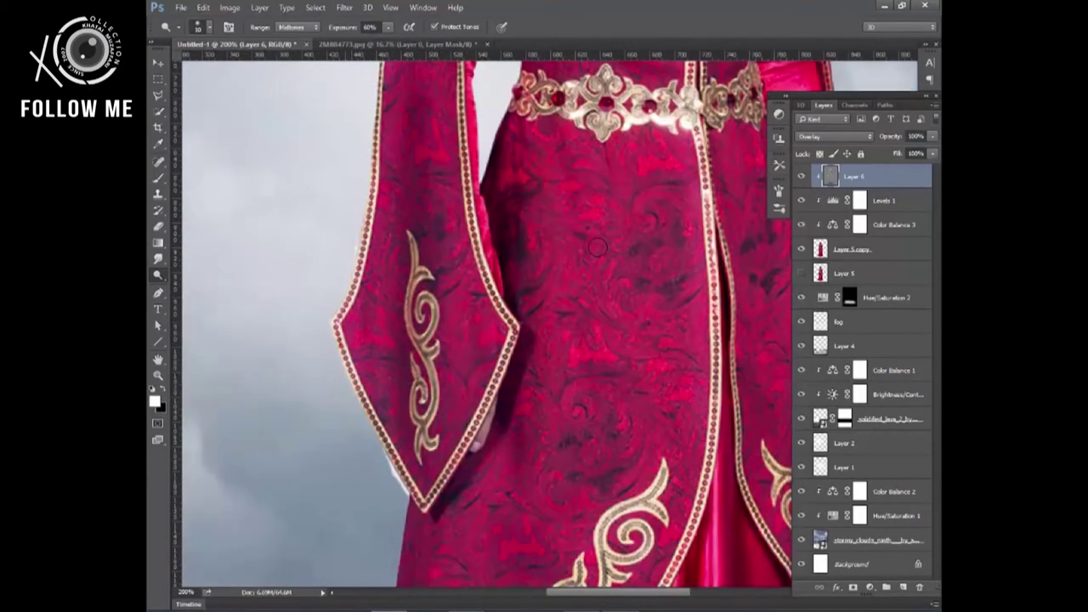
pyautogui.scroll(6, 598, 248)
pyautogui.hscroll(3, 597, 248)
pyautogui.scroll(1, 548, 281)
pyautogui.scroll(-3, 597, 248)
pyautogui.scroll(-3, 597, 247)
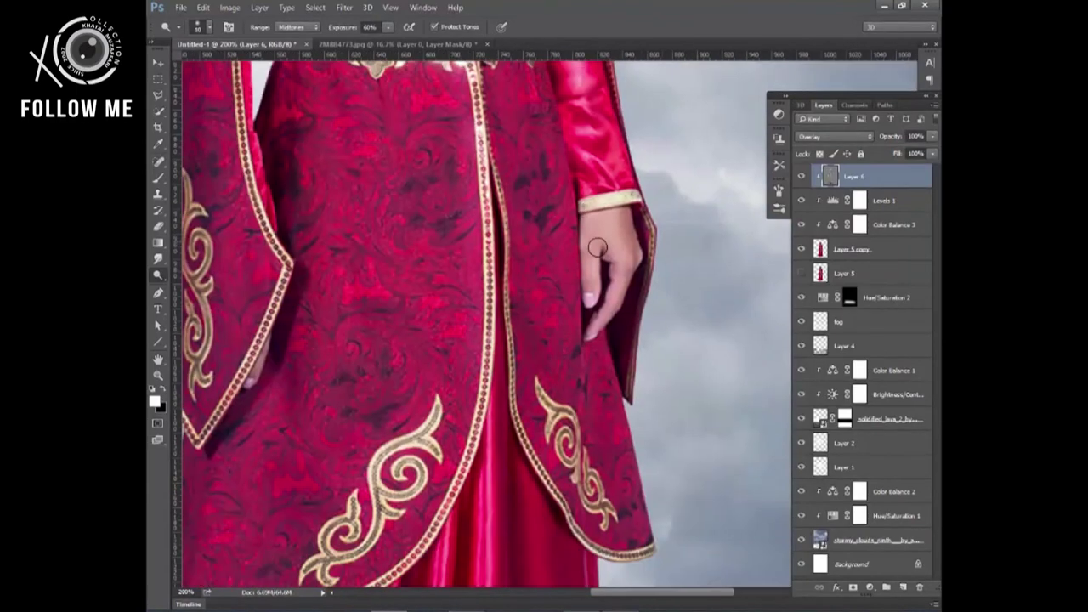
pyautogui.scroll(-2, 597, 248)
pyautogui.hscroll(-1, 597, 248)
pyautogui.scroll(2, 597, 247)
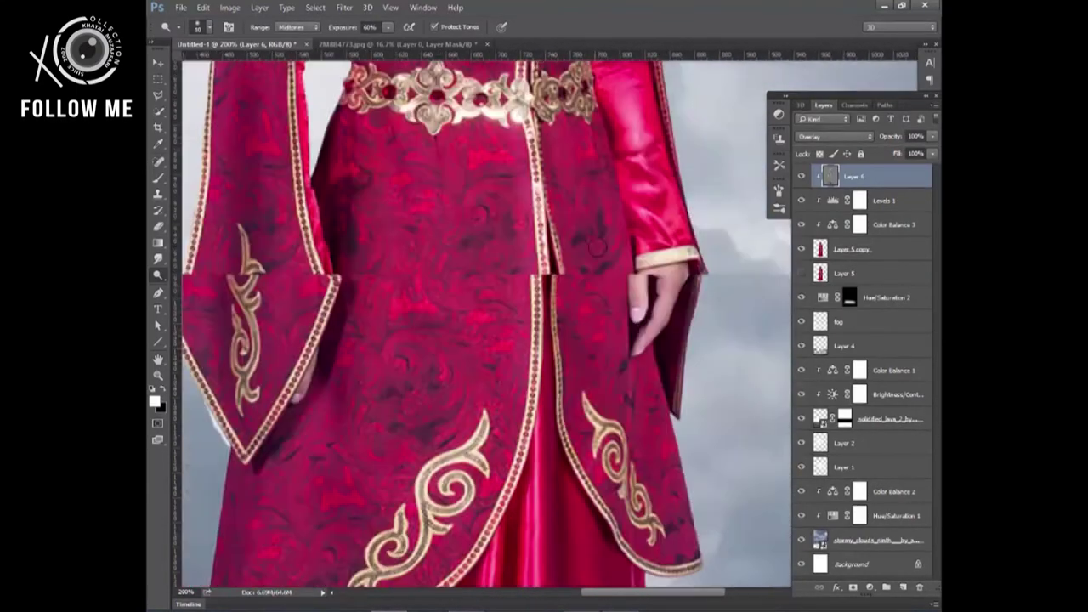
pyautogui.scroll(10, 598, 247)
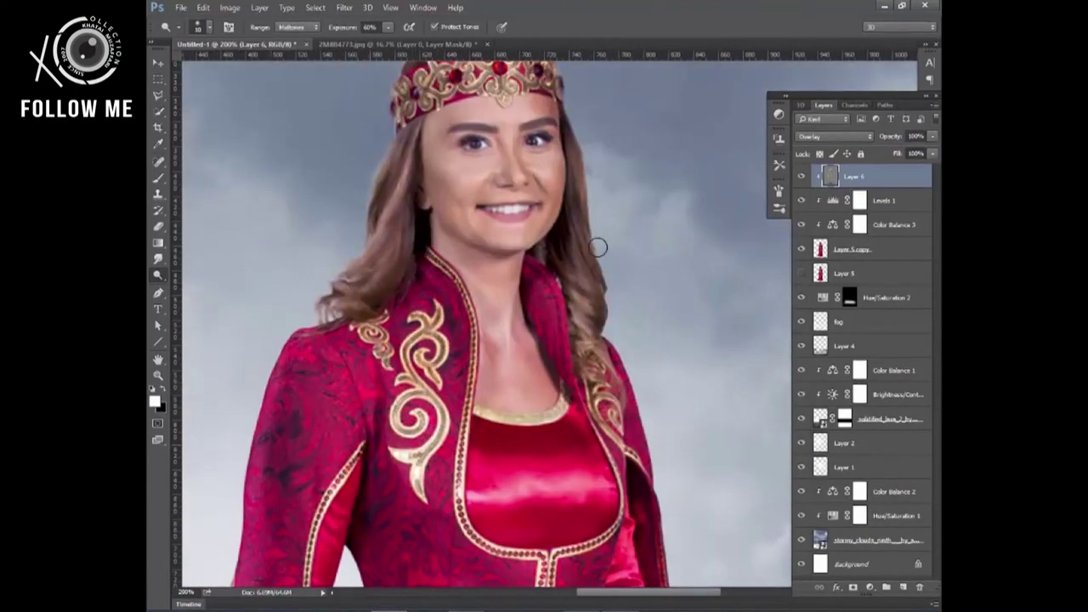
pyautogui.scroll(2, 597, 247)
pyautogui.hscroll(1, 598, 247)
pyautogui.hotkey('ctrl', '-')
pyautogui.hotkey('ctrl', '-')
pyautogui.hotkey('ctrl', '-')
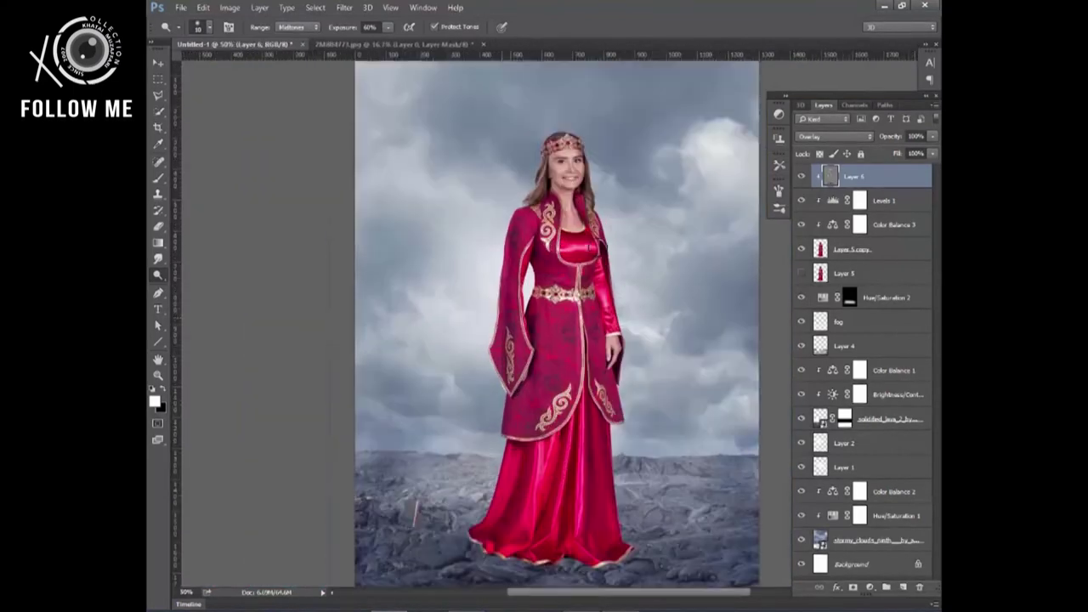
pyautogui.hotkey('ctrl', '+')
pyautogui.hotkey('ctrl', '+')
pyautogui.hotkey('ctrl', '+')
pyautogui.click(852, 249)
pyautogui.rightClick(157, 259)
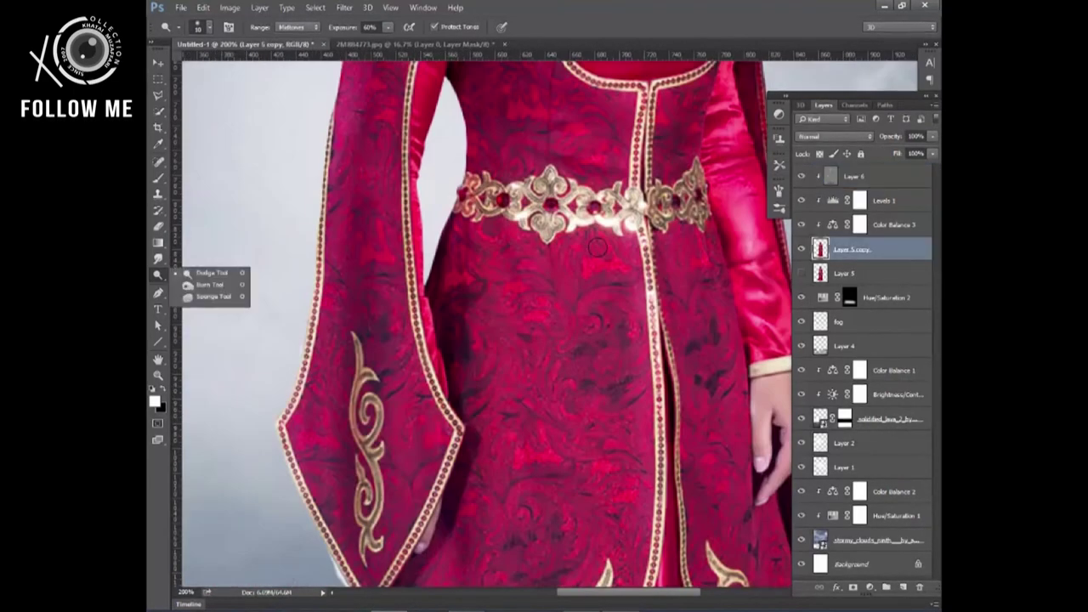
# Step: Take the Blur tool, zoom to 300% and work along the gown's edges
pyautogui.click(204, 271)
pyautogui.hotkey('ctrl', '+')
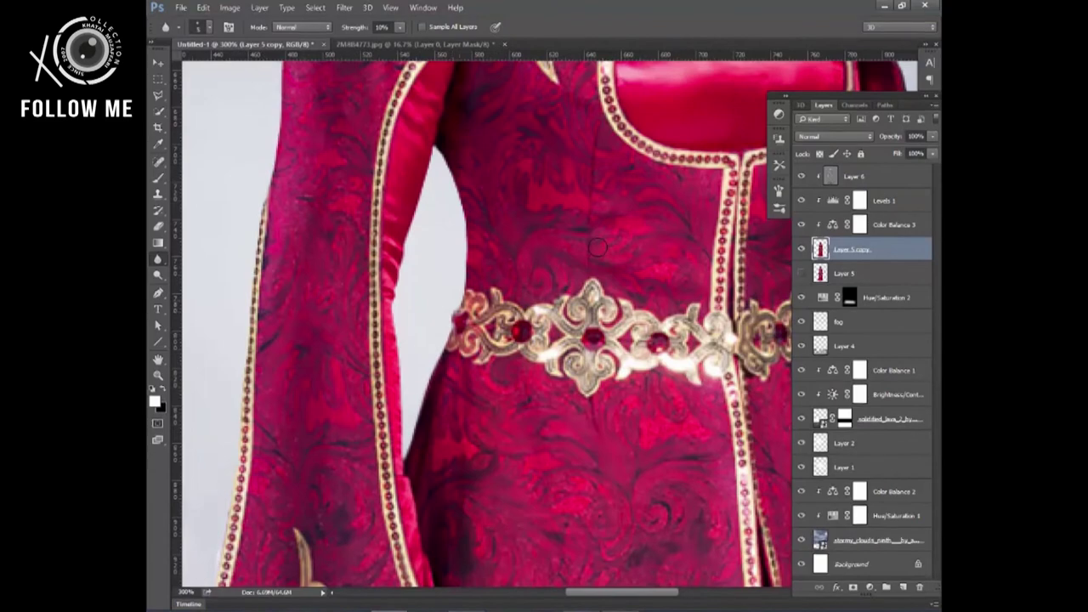
pyautogui.scroll(3, 598, 247)
pyautogui.scroll(3, 598, 247)
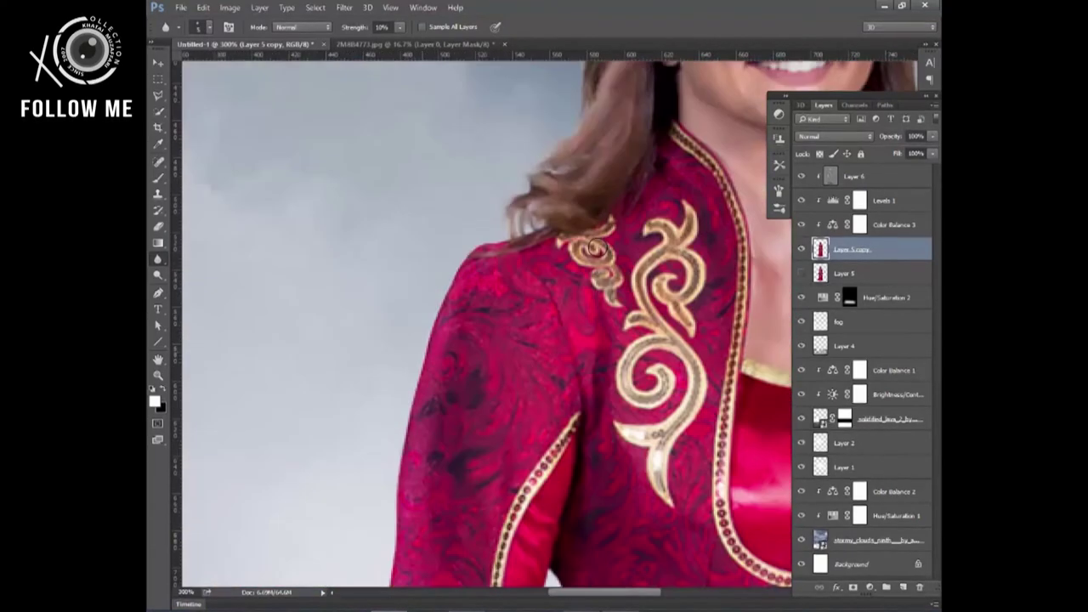
pyautogui.scroll(3, 598, 246)
pyautogui.scroll(-8, 598, 246)
pyautogui.scroll(-4, 599, 247)
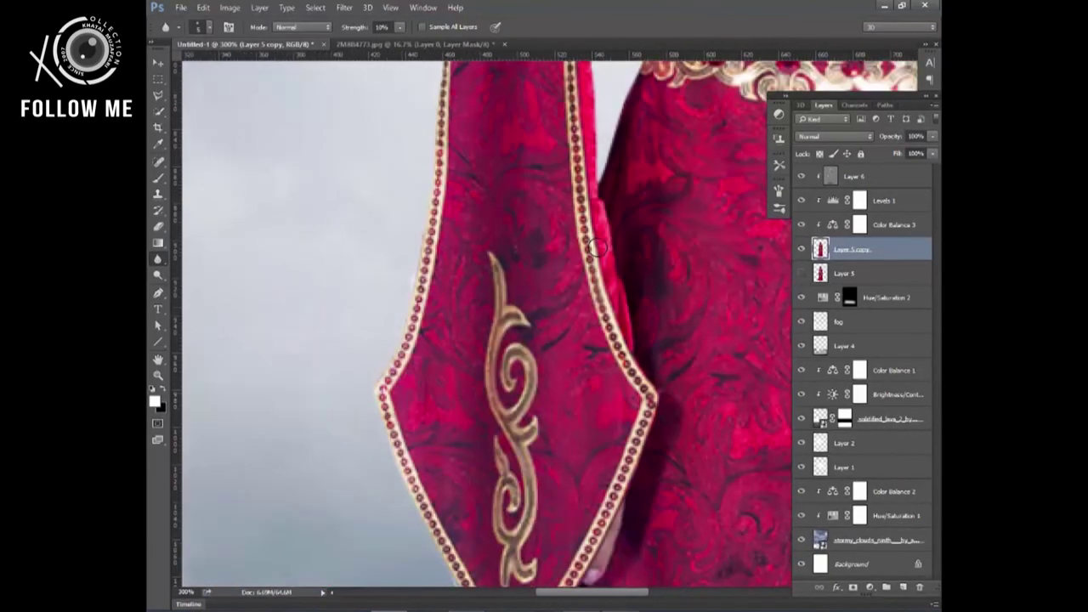
pyautogui.scroll(-1, 599, 246)
pyautogui.scroll(-1, 598, 247)
pyautogui.press('l')
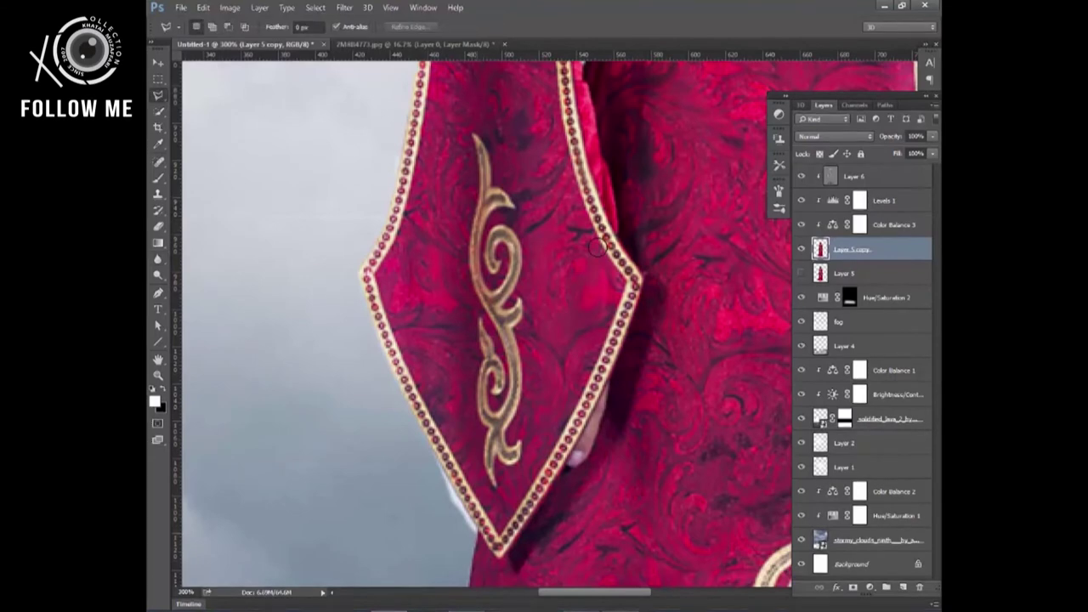
pyautogui.press('r')
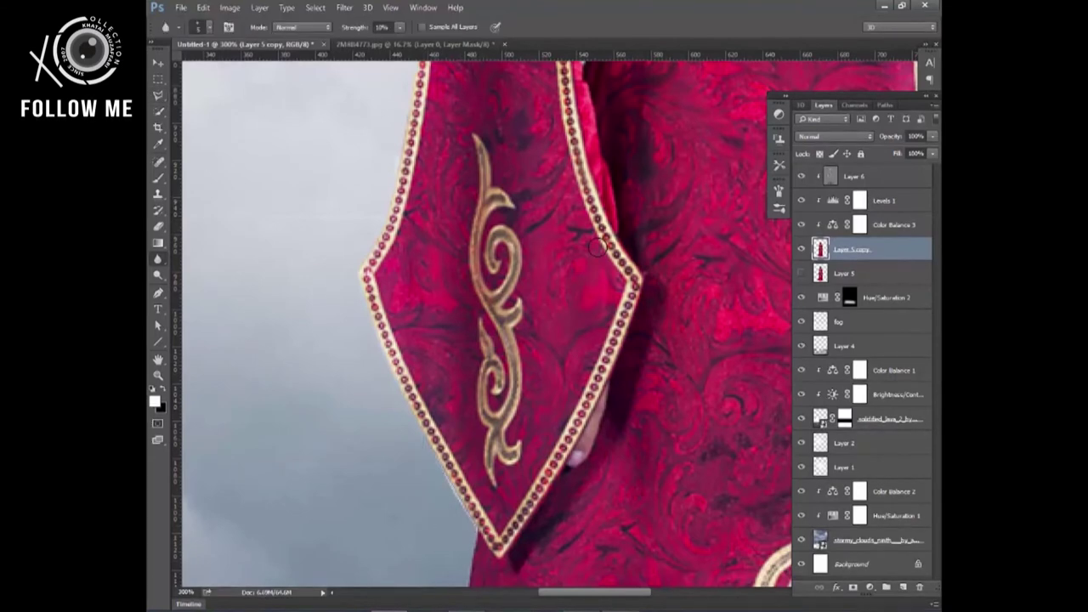
pyautogui.scroll(-5, 598, 247)
pyautogui.scroll(-6, 597, 247)
pyautogui.scroll(-6, 598, 246)
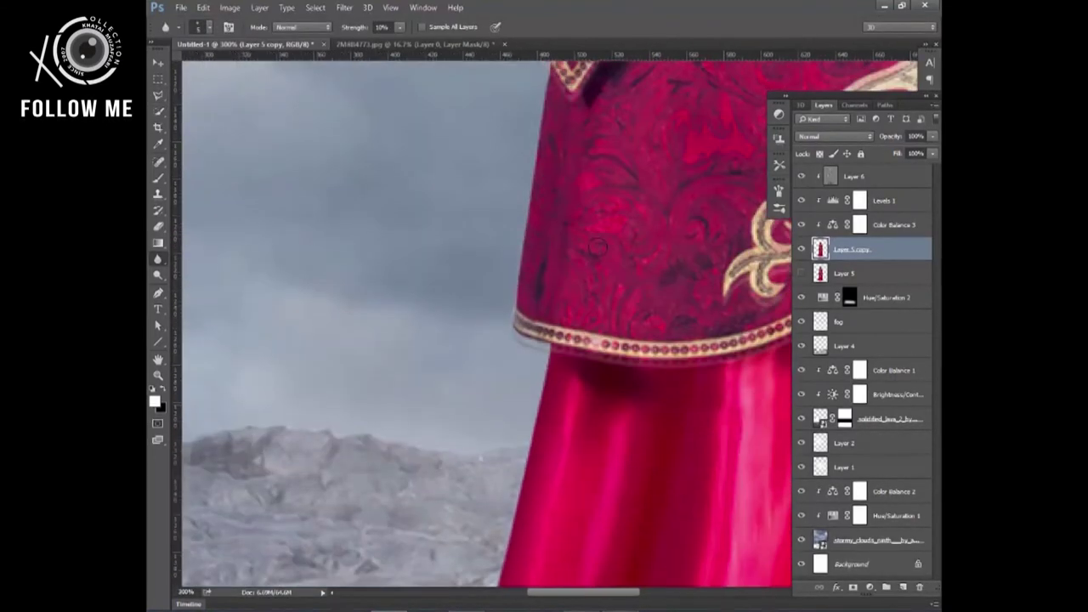
pyautogui.scroll(-2, 598, 246)
pyautogui.scroll(-6, 598, 246)
pyautogui.scroll(-6, 598, 247)
pyautogui.scroll(-6, 597, 247)
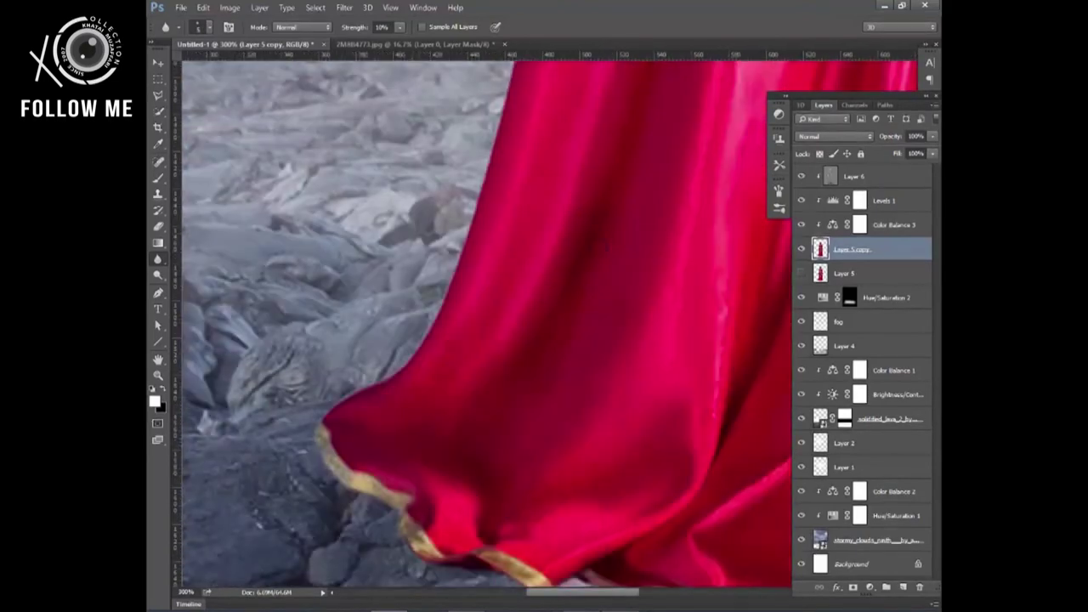
pyautogui.scroll(-4, 598, 246)
# Step: Clear the stray lasso selection along the rocks and return to blurring the gown's edges
pyautogui.press('l')
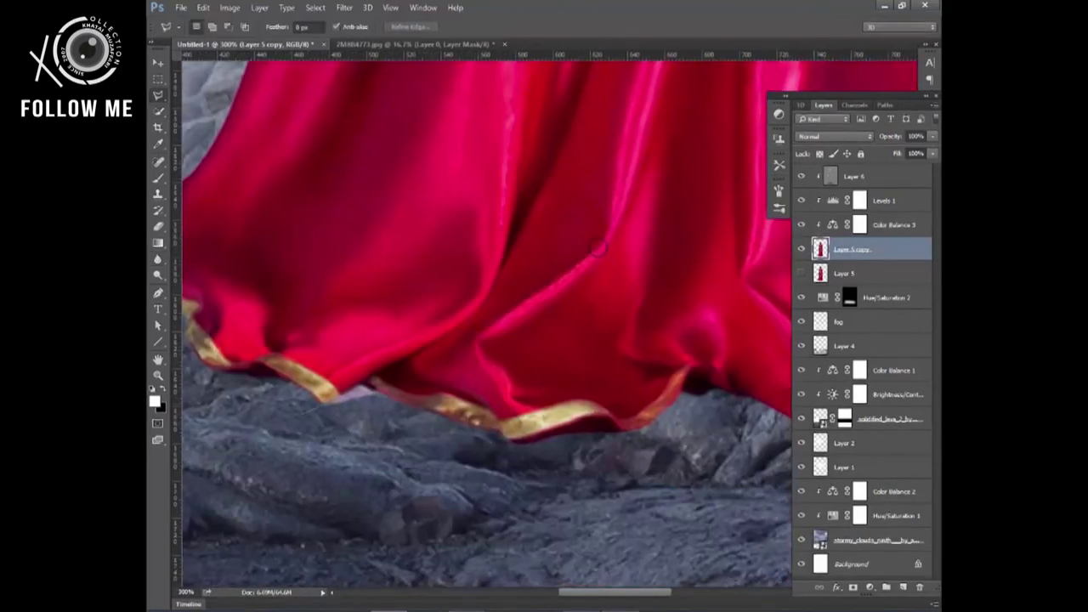
pyautogui.moveTo(374, 390); pyautogui.dragTo(304, 412)
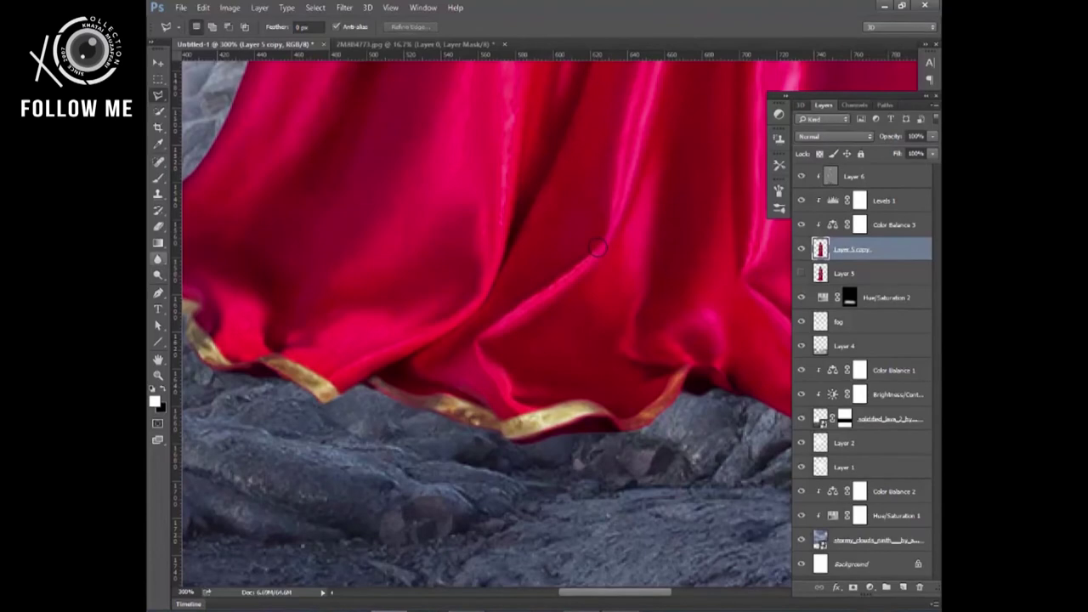
pyautogui.press('r')
pyautogui.hscroll(5, 598, 247)
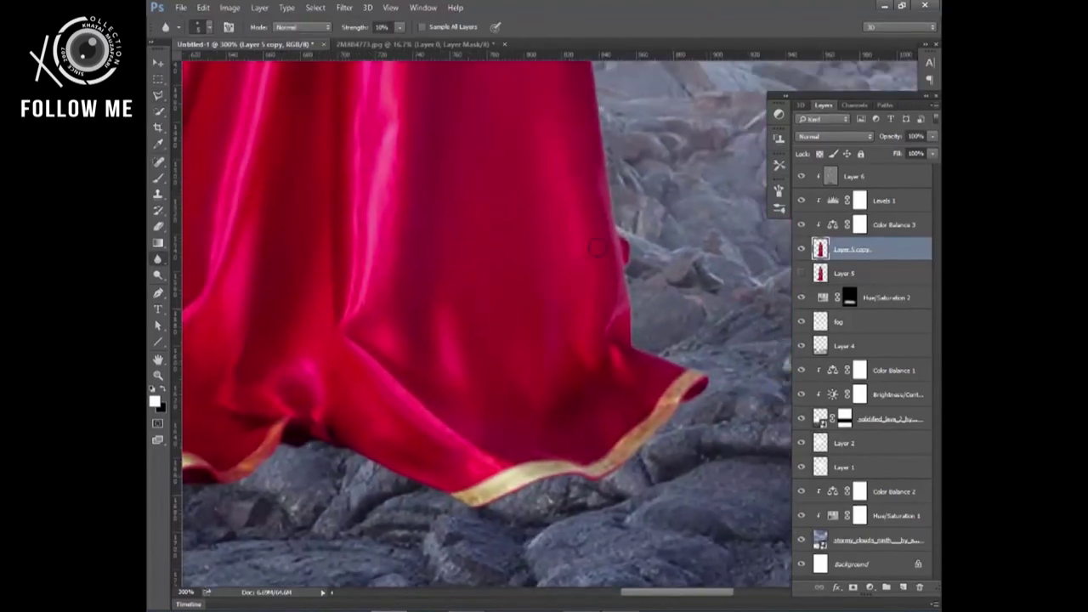
pyautogui.scroll(3, 597, 246)
pyautogui.scroll(3, 598, 247)
pyautogui.scroll(3, 598, 246)
pyautogui.scroll(3, 598, 246)
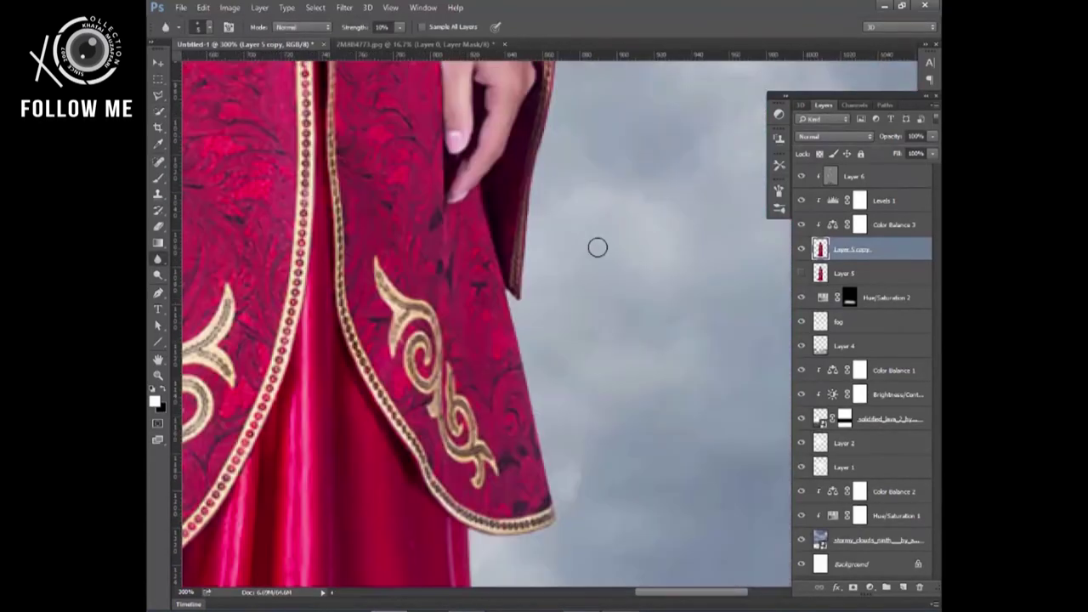
pyautogui.scroll(-1, 598, 247)
pyautogui.scroll(-1, 598, 247)
pyautogui.scroll(-2, 597, 247)
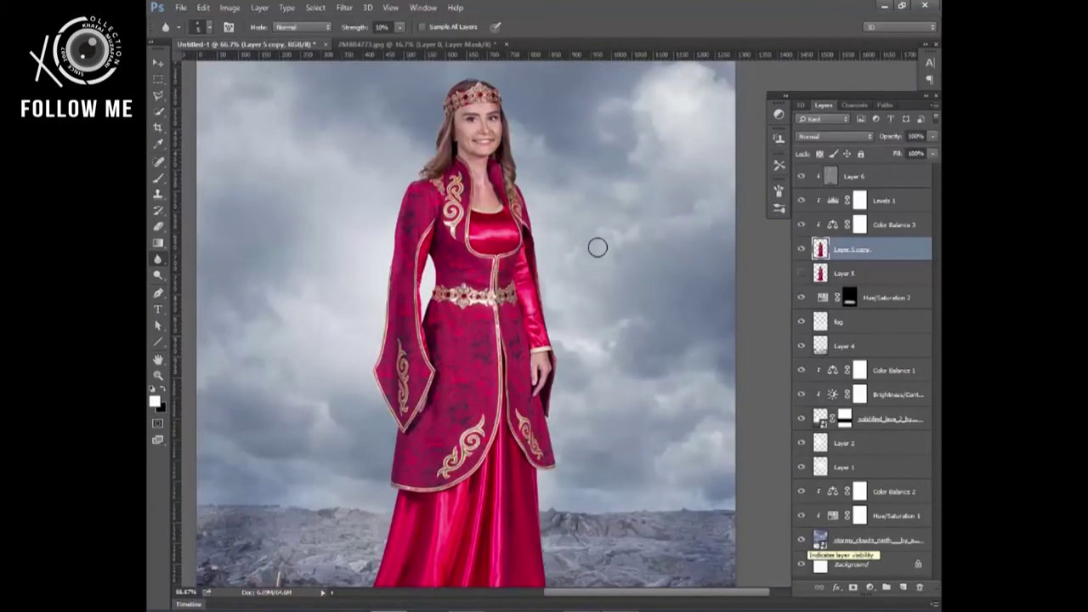
# Step: Hide the sky to check the cut-out, then select Layer 6 for tonal touch-ups
pyautogui.click(875, 540)
pyautogui.scroll(2, 598, 247)
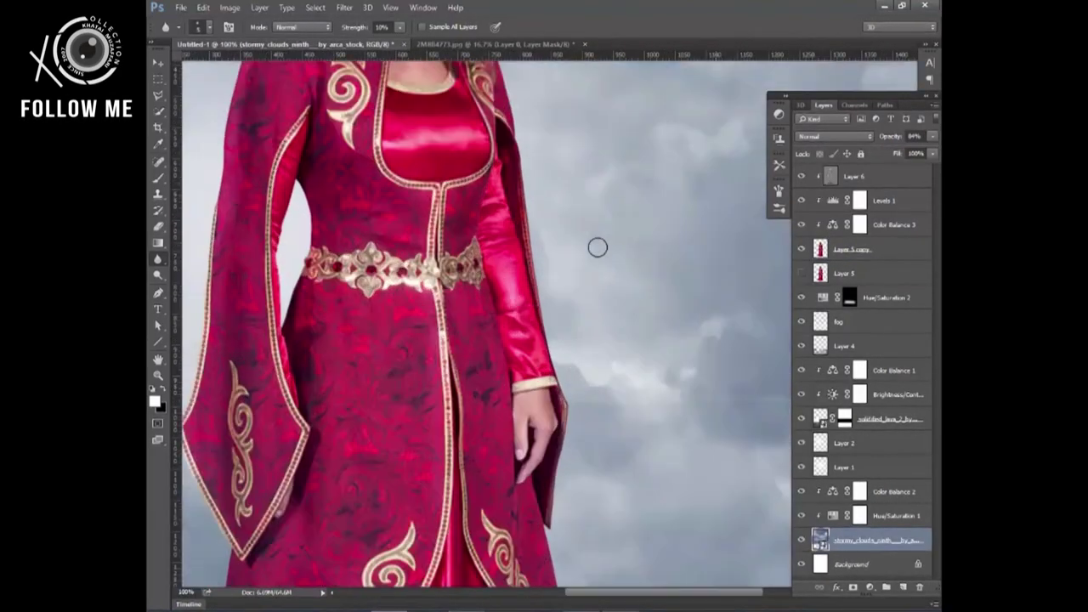
pyautogui.scroll(1, 598, 246)
pyautogui.scroll(2, 598, 247)
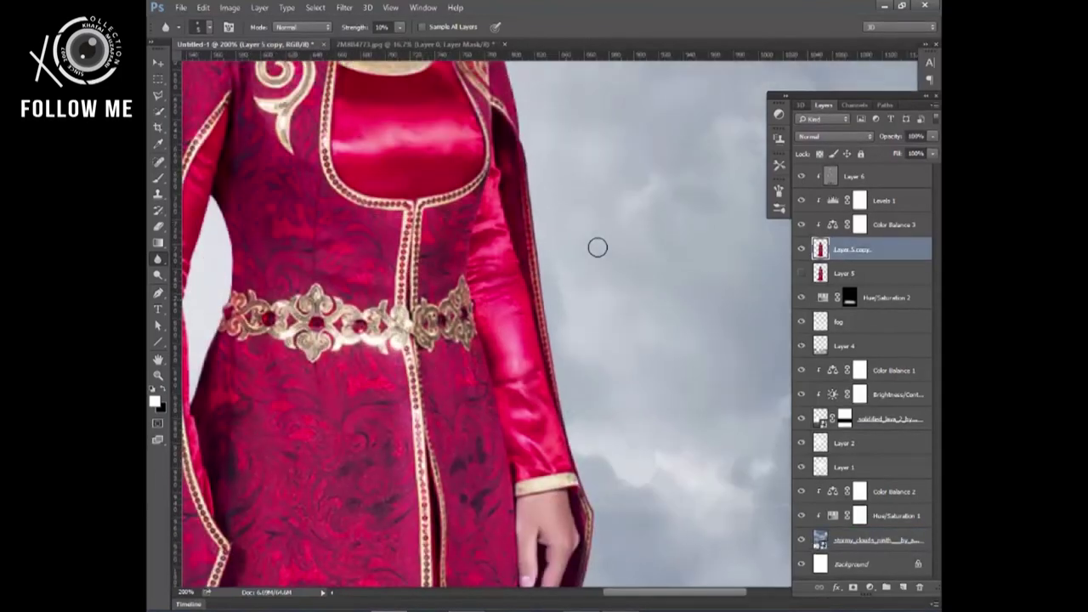
pyautogui.scroll(1, 597, 247)
pyautogui.scroll(-1, 598, 247)
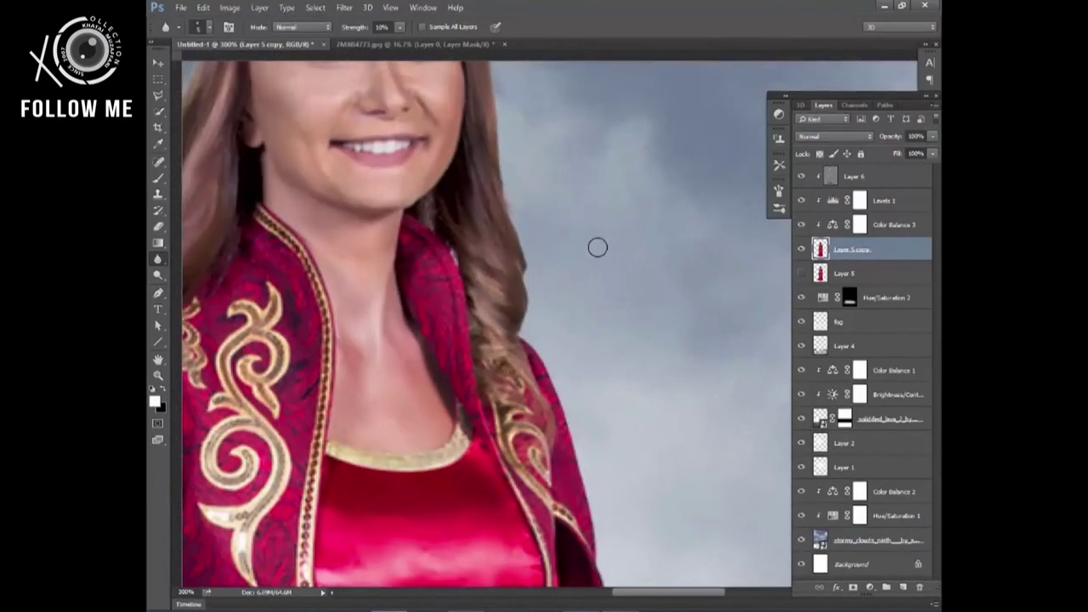
pyautogui.scroll(-1, 598, 247)
pyautogui.scroll(-3, 598, 246)
pyautogui.scroll(1, 598, 247)
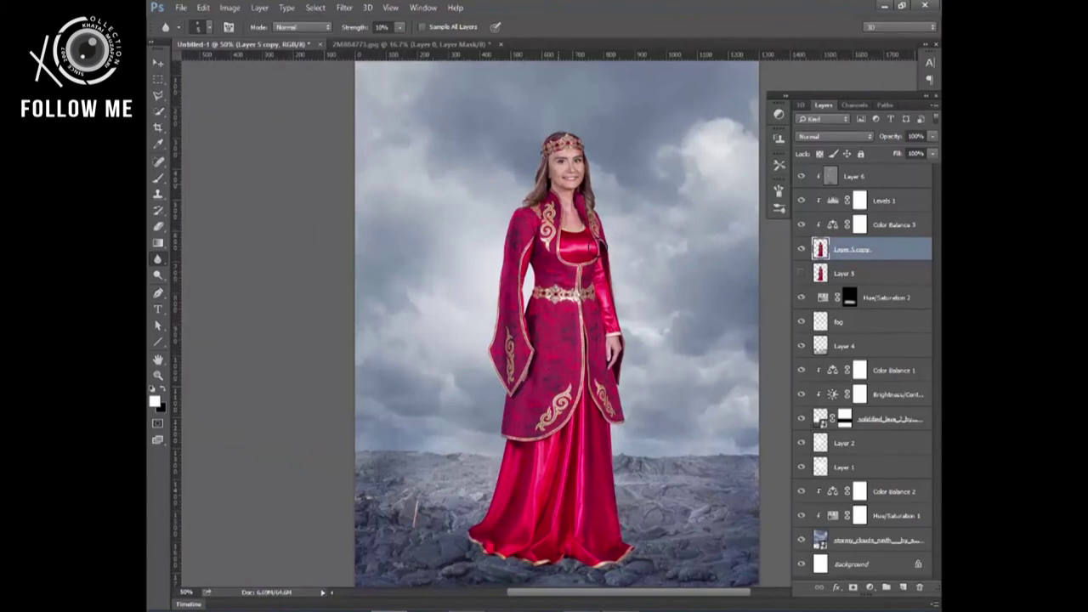
pyautogui.click(854, 176)
pyautogui.rightClick(157, 275)
# Step: Zoom to 100% on the dress and toggle Layer 2 and lava layer visibility to compare
pyautogui.click(204, 287)
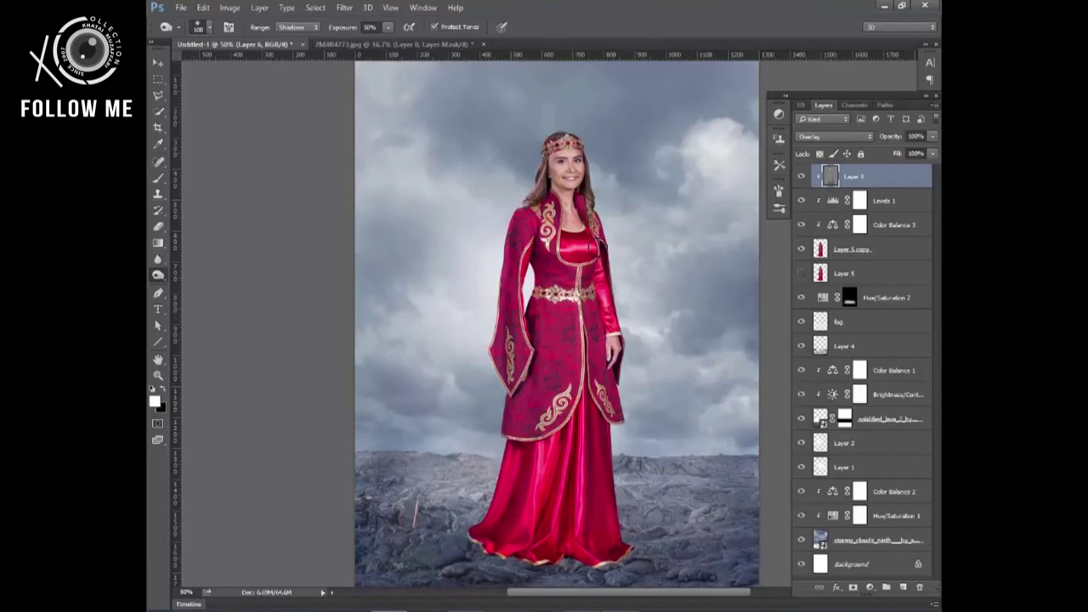
pyautogui.hotkey('ctrl', '1')
pyautogui.press('s')
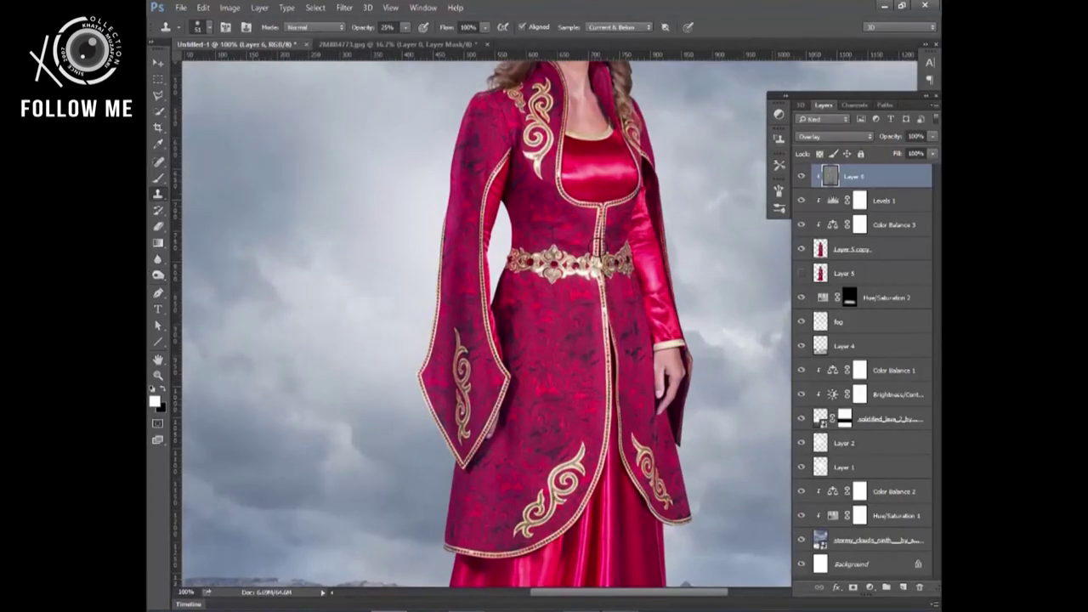
pyautogui.click(801, 443)
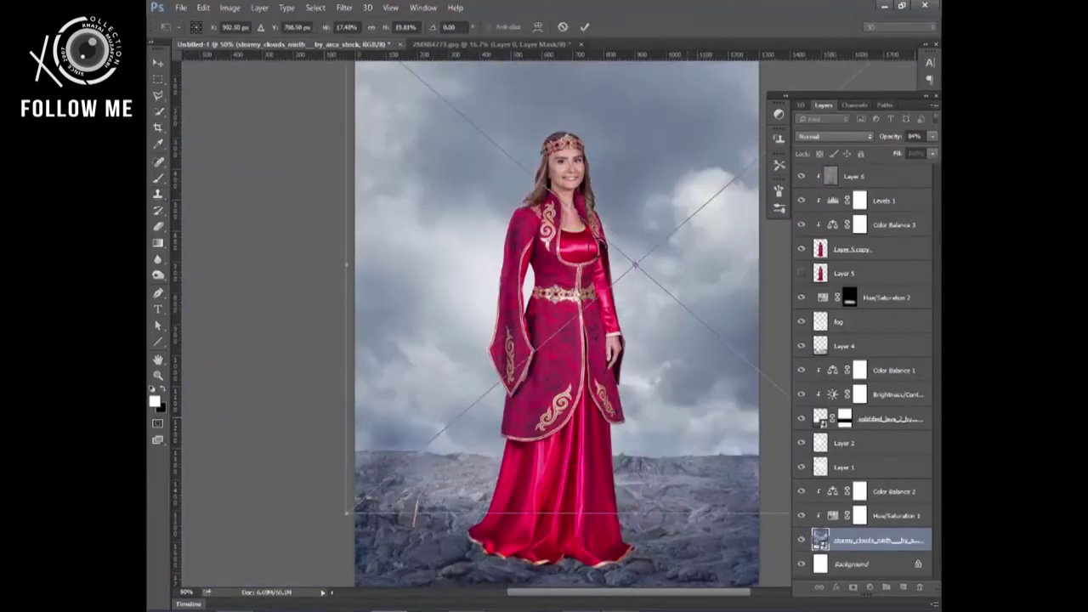
pyautogui.click(800, 418)
pyautogui.click(844, 418)
pyautogui.press('b')
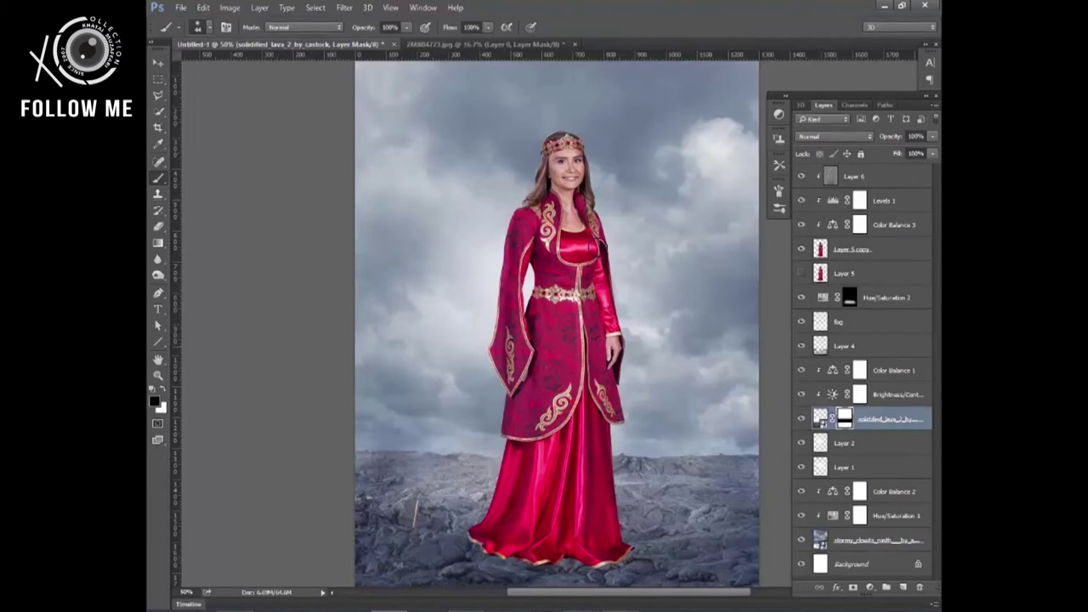
pyautogui.press('m')
# Step: Zoom out and nudge the solidified lava layer upward with the Move tool
pyautogui.click(819, 176)
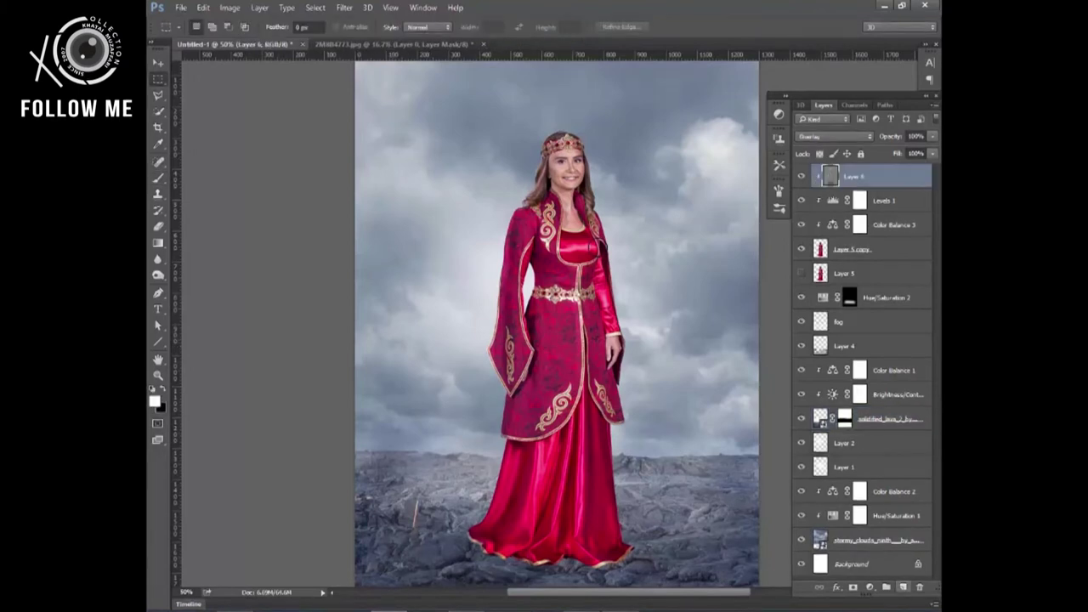
pyautogui.hotkey('ctrl', '-')
pyautogui.press('v')
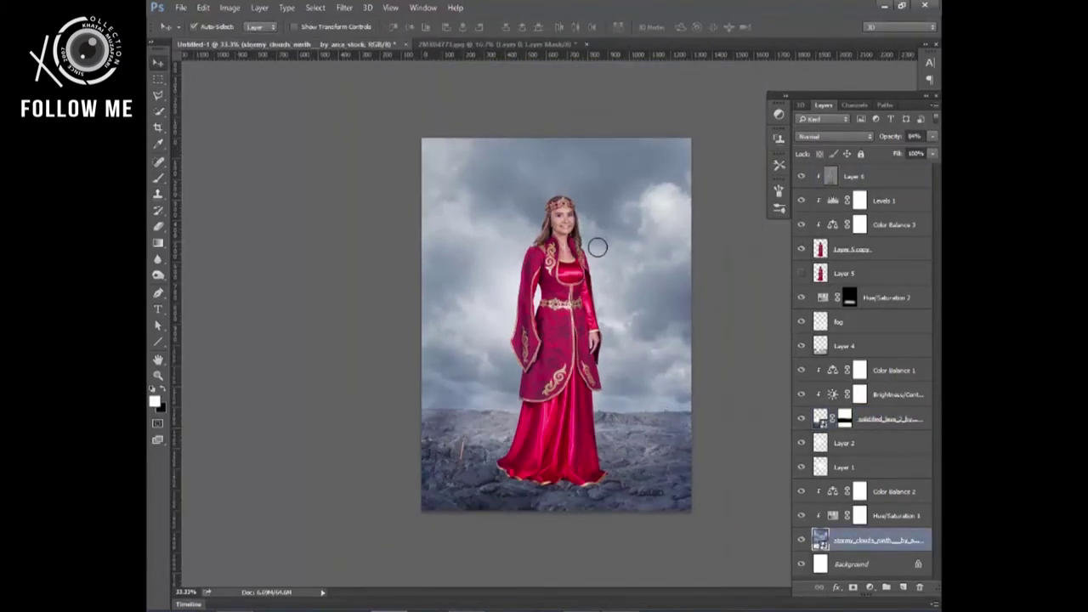
pyautogui.click(598, 246)
pyautogui.hotkey('shift', 'Up')
pyautogui.hotkey('shift', 'Up')
pyautogui.hotkey('shift', 'Up')
pyautogui.hotkey('shift', 'Up')
pyautogui.hotkey('shift', 'Up')
pyautogui.hotkey('shift', 'Up')
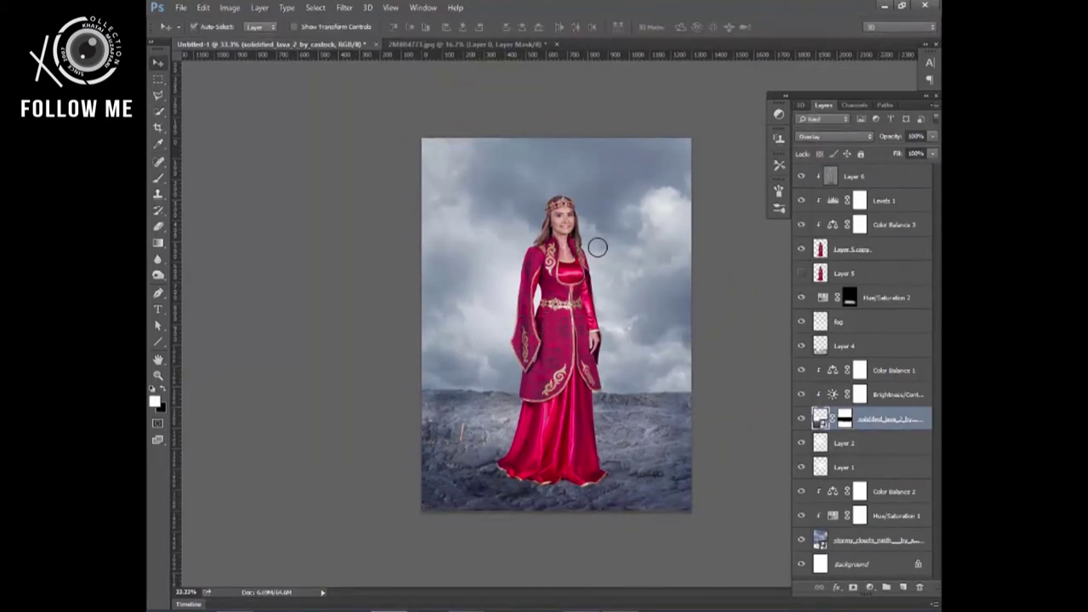
# Step: Make a black silhouette copy of the woman, distort it flat onto the ground, and place it below her
pyautogui.hotkey('ctrl', 'shift', 'n')
pyautogui.hotkey('alt', 'BackSpace')
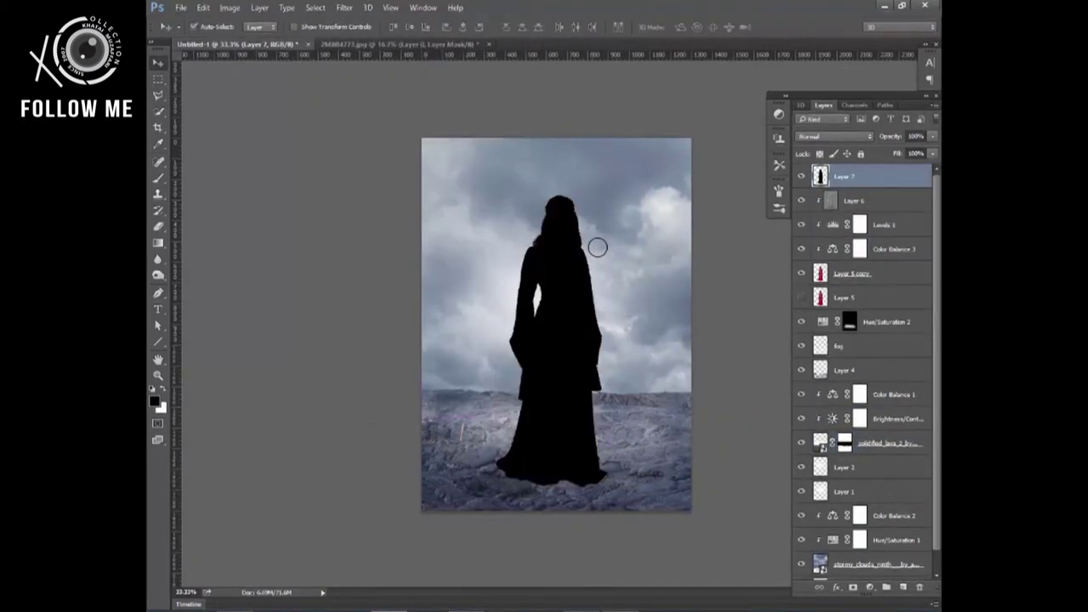
pyautogui.hotkey('ctrl', 't')
pyautogui.rightClick(585, 326)
pyautogui.click(629, 393)
pyautogui.moveTo(595, 459); pyautogui.dragTo(595, 463)
pyautogui.press('Return')
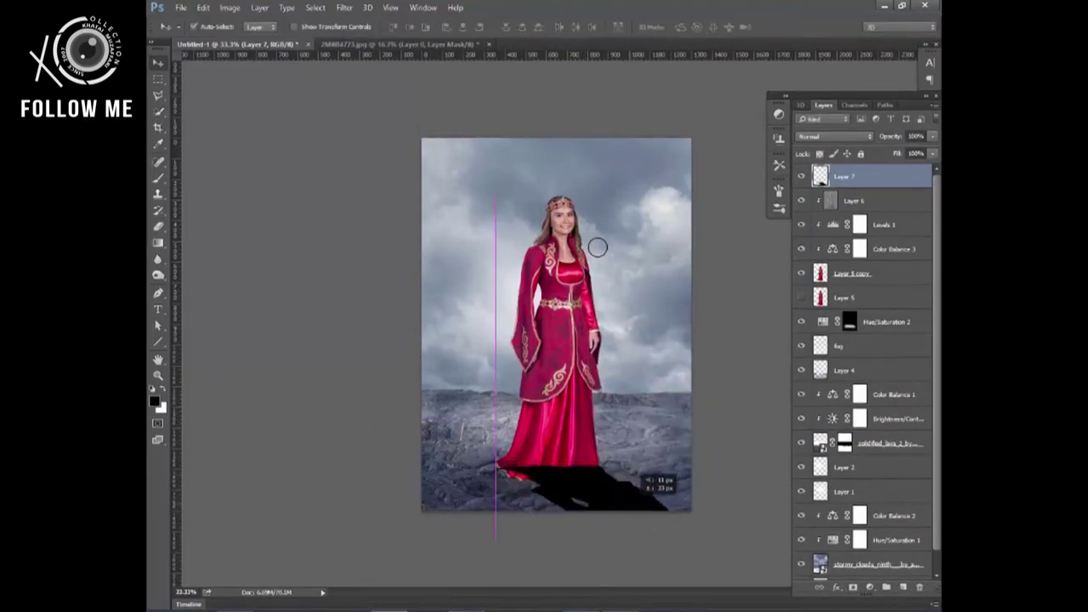
pyautogui.hotkey('ctrl', '[')
# Step: Apply a 10-pixel Gaussian Blur to the shadow layer
pyautogui.hotkey('ctrl', 't')
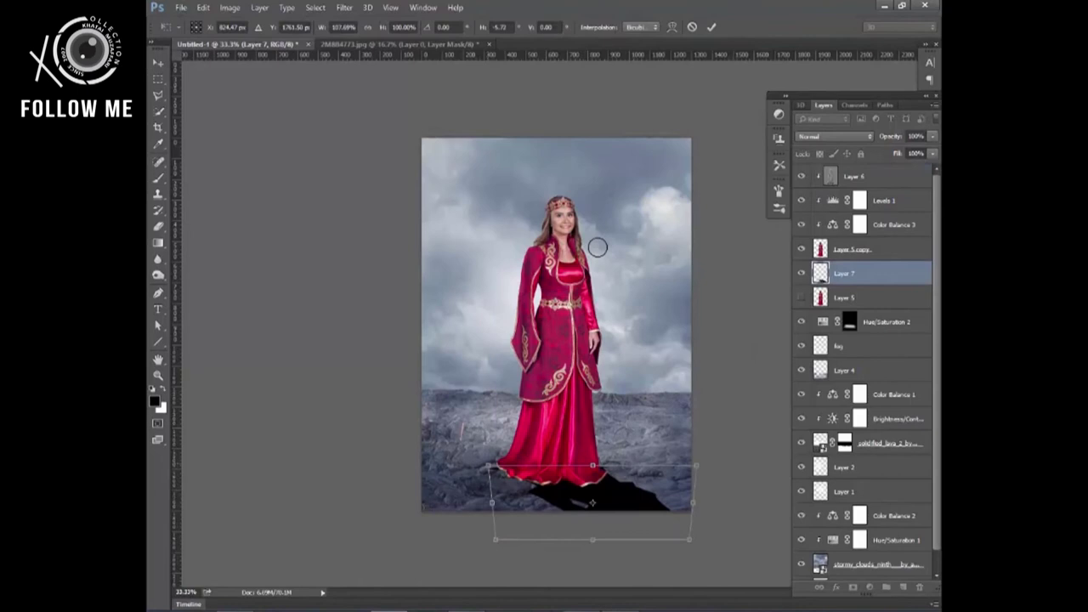
pyautogui.rightClick(659, 473)
pyautogui.press('Escape')
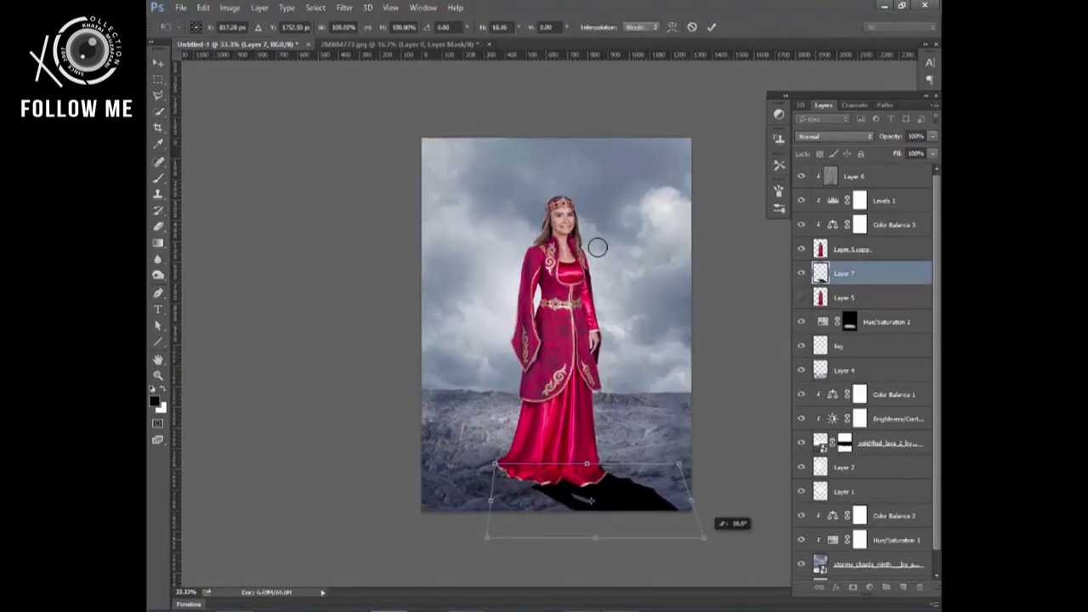
pyautogui.press('Return')
pyautogui.click(344, 7)
pyautogui.moveTo(378, 170)
pyautogui.press('Down')
pyautogui.press('Return')
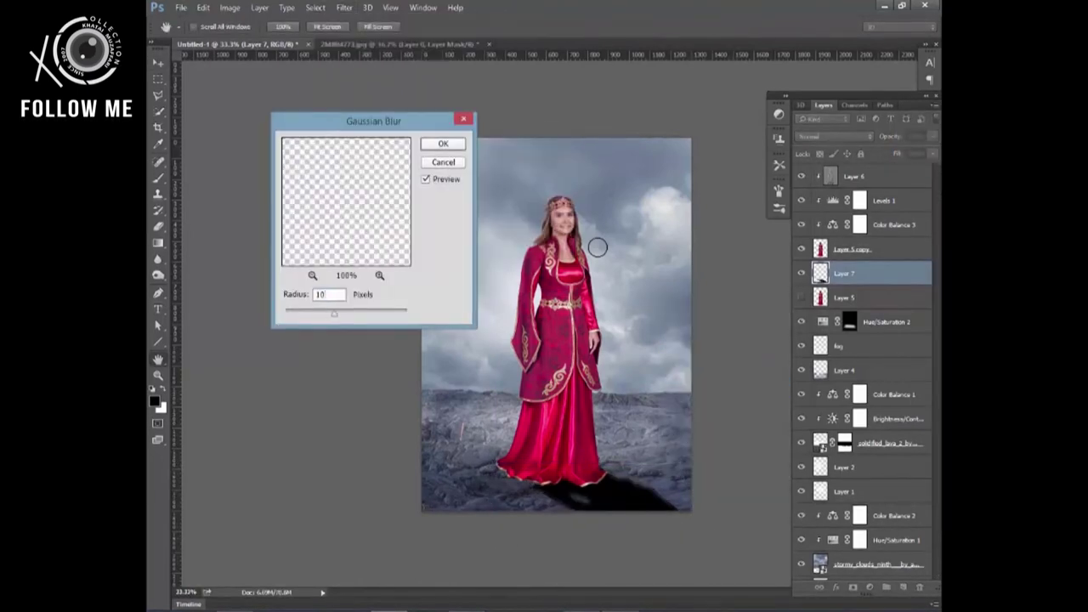
pyautogui.press('Return')
# Step: Hide the fog layer, select shadow Layer 7 and add a new empty layer at 100% zoom
pyautogui.click(800, 346)
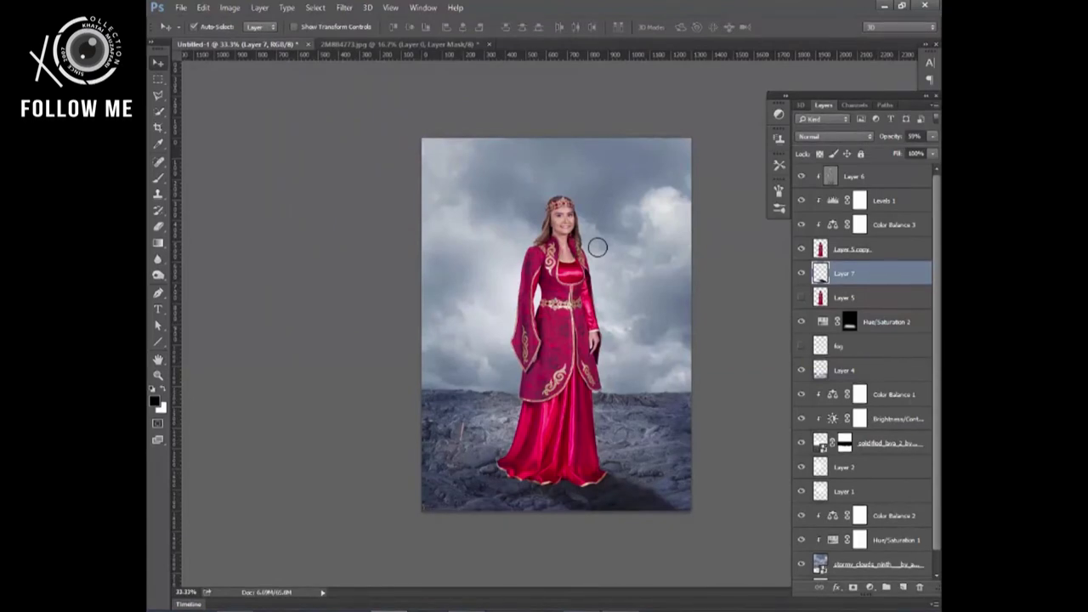
pyautogui.click(800, 346)
pyautogui.scroll(-1, 863, 383)
pyautogui.click(801, 326)
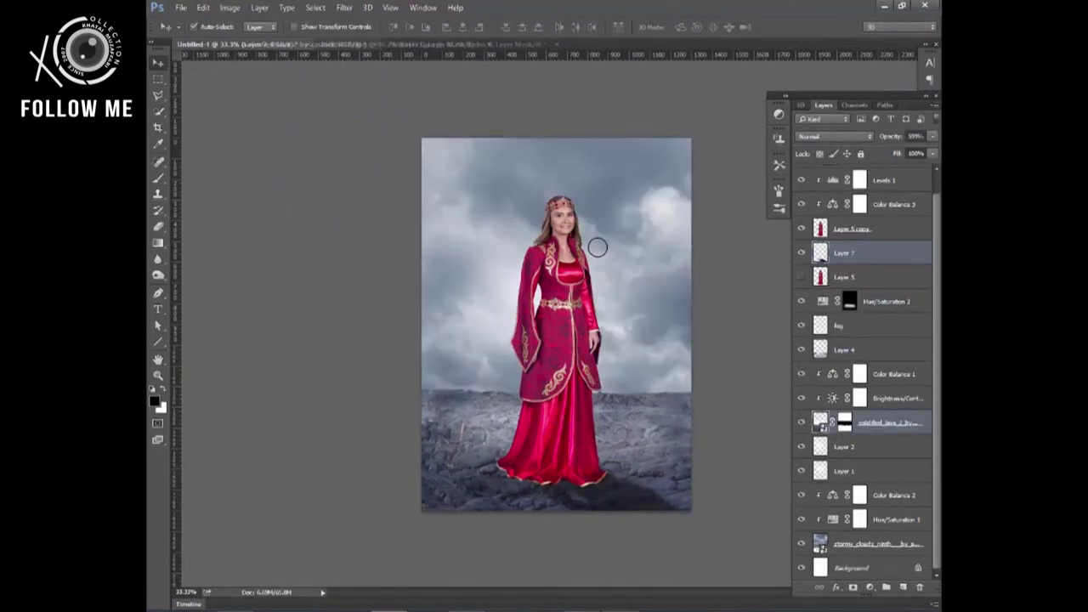
pyautogui.click(598, 247)
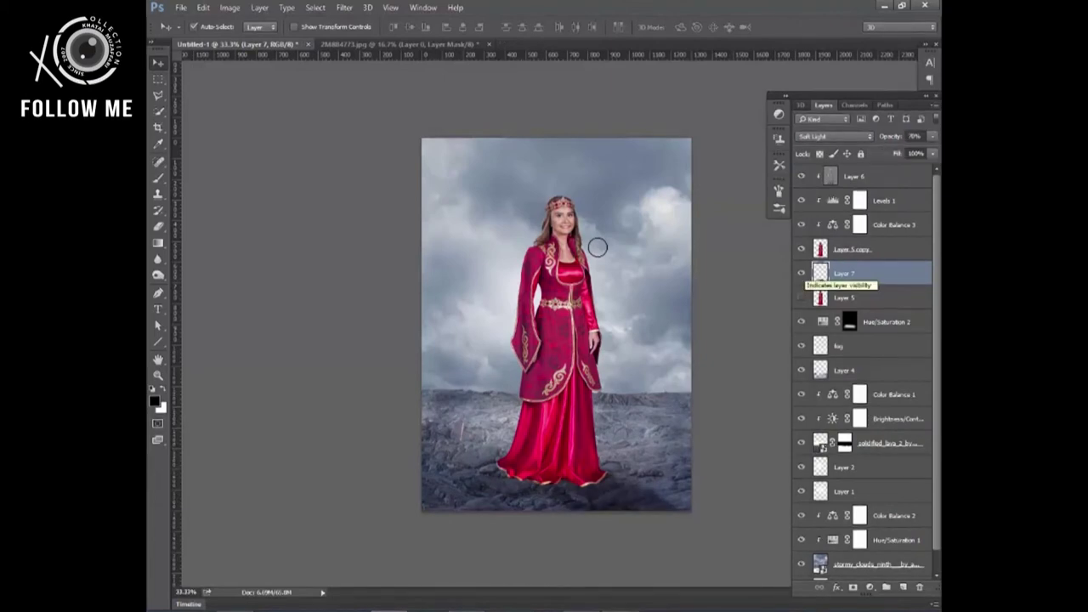
pyautogui.hotkey('ctrl', 'shift', 'alt', 'n')
pyautogui.press('b')
pyautogui.hotkey('ctrl', '1')
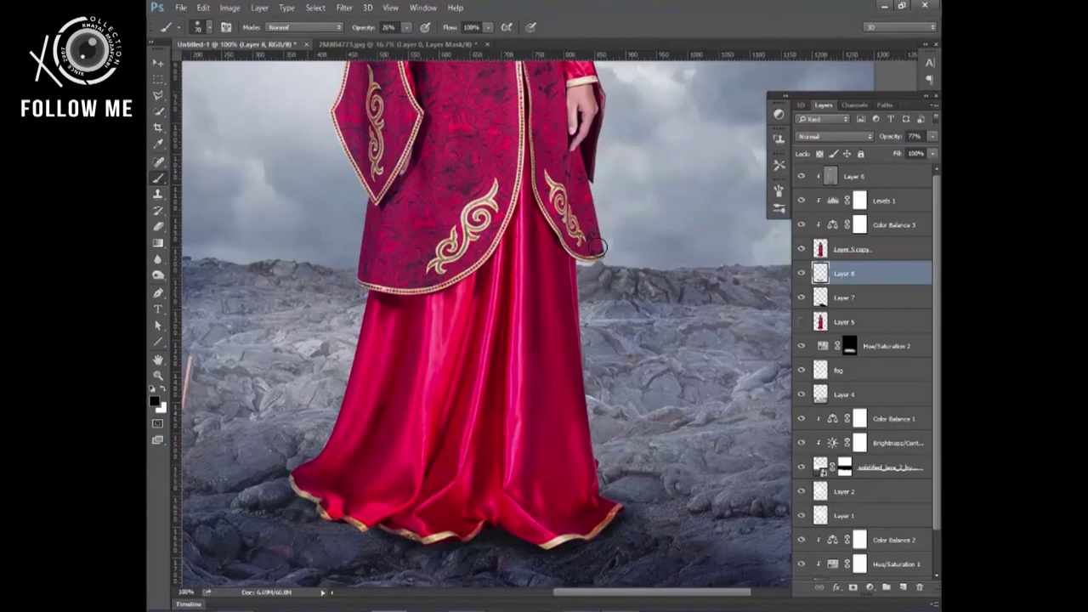
# Step: Reposition the view over the dress and add a new empty layer for hem shading
pyautogui.moveTo(598, 247); pyautogui.dragTo(599, 247)
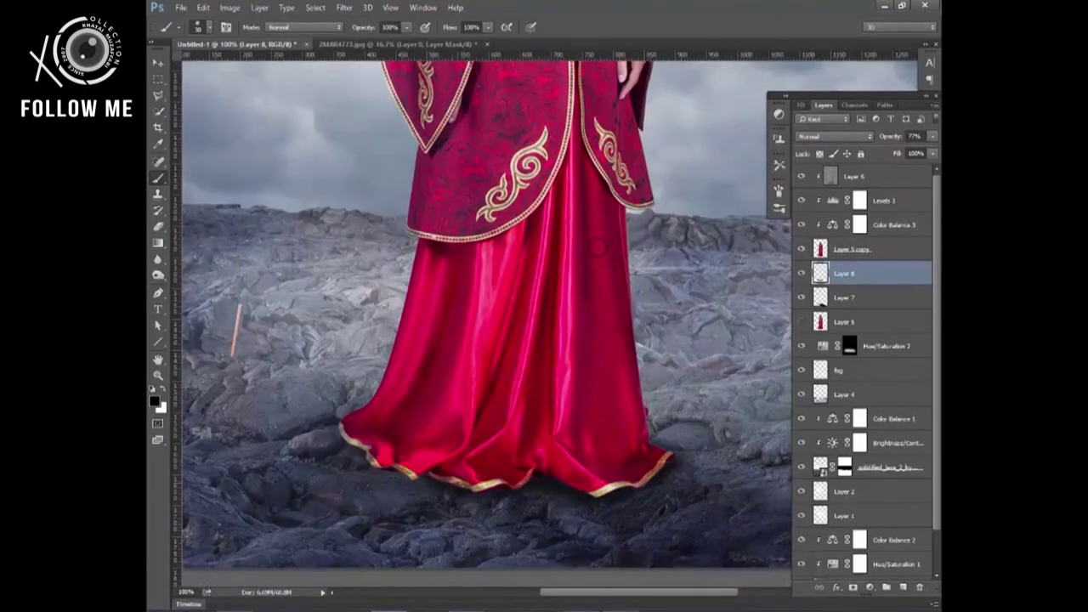
pyautogui.hotkey('ctrl', '0')
pyautogui.hotkey('alt', '.')
pyautogui.hotkey('ctrl', 'shift', 'alt', 'n')
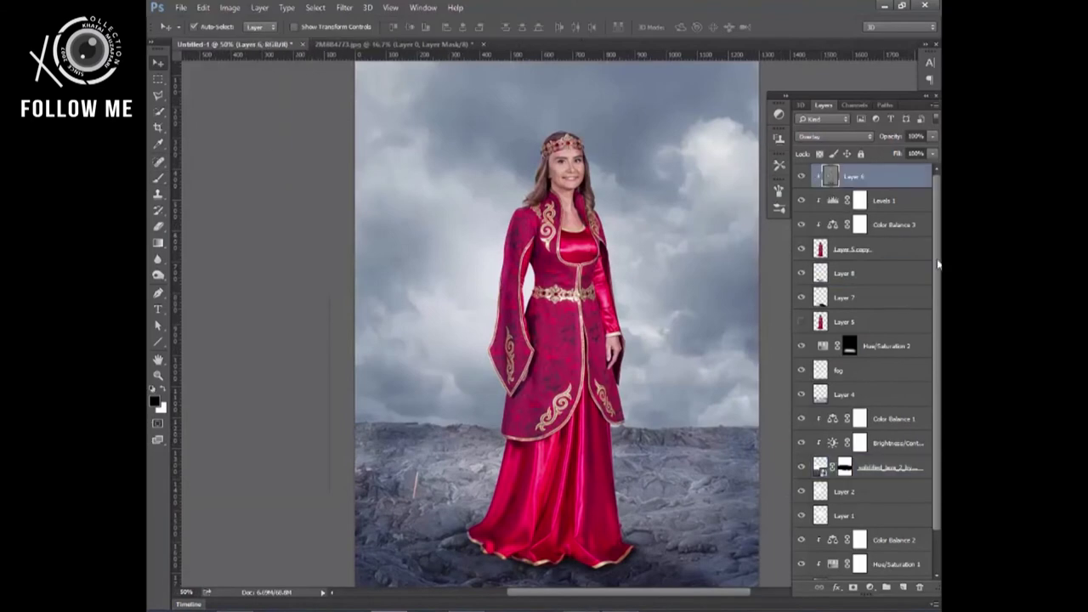
# Step: Create a new layer and paint white haze over the rocky ground with a large fog brush
pyautogui.press('v')
pyautogui.click(162, 392)
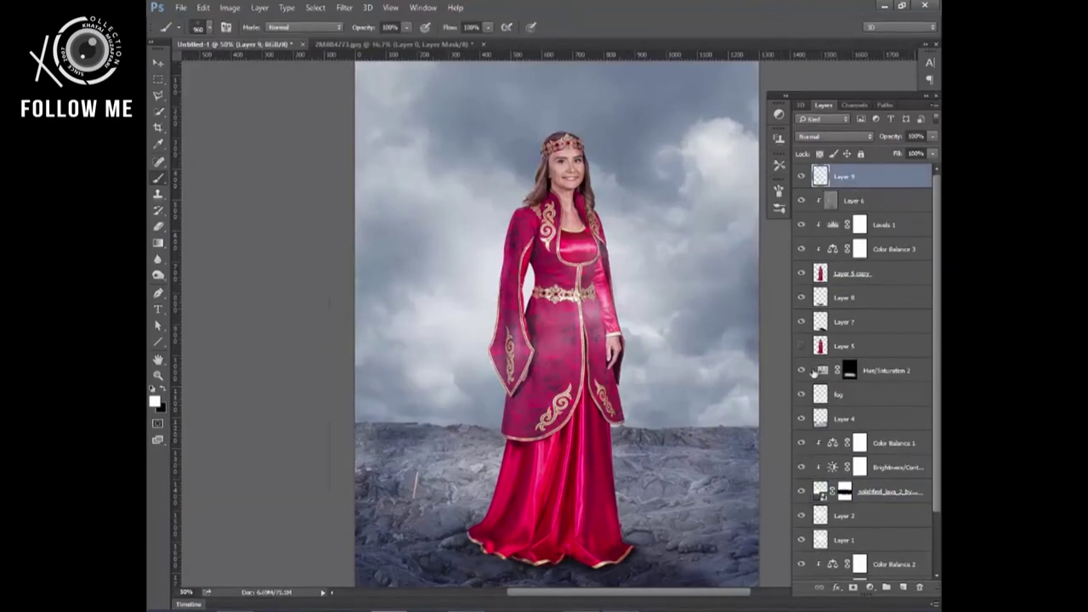
pyautogui.rightClick(585, 326)
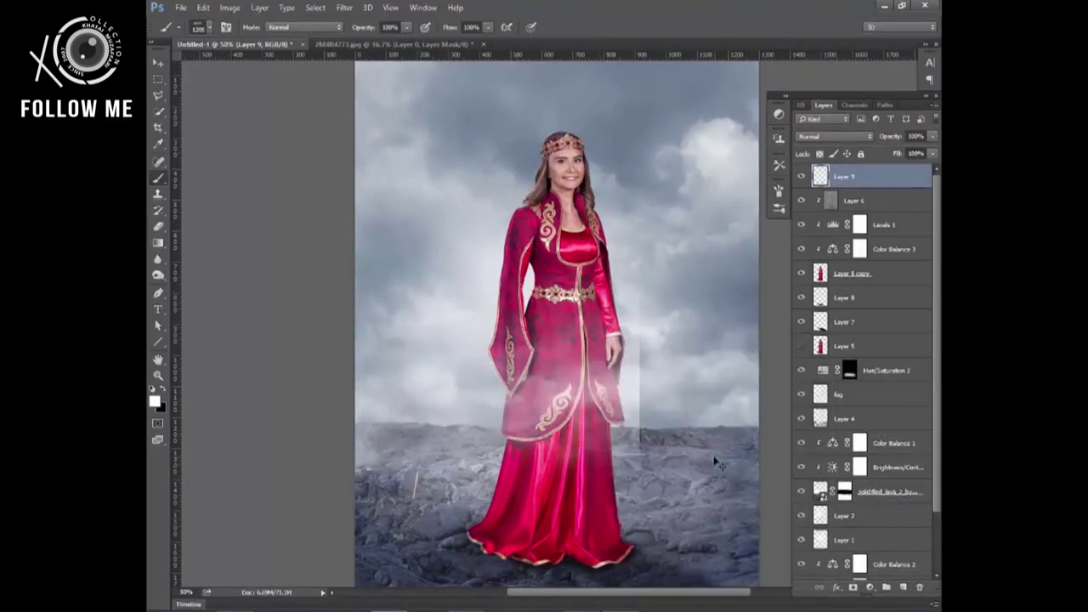
pyautogui.doubleClick(694, 548)
pyautogui.moveTo(646, 476); pyautogui.dragTo(740, 510)
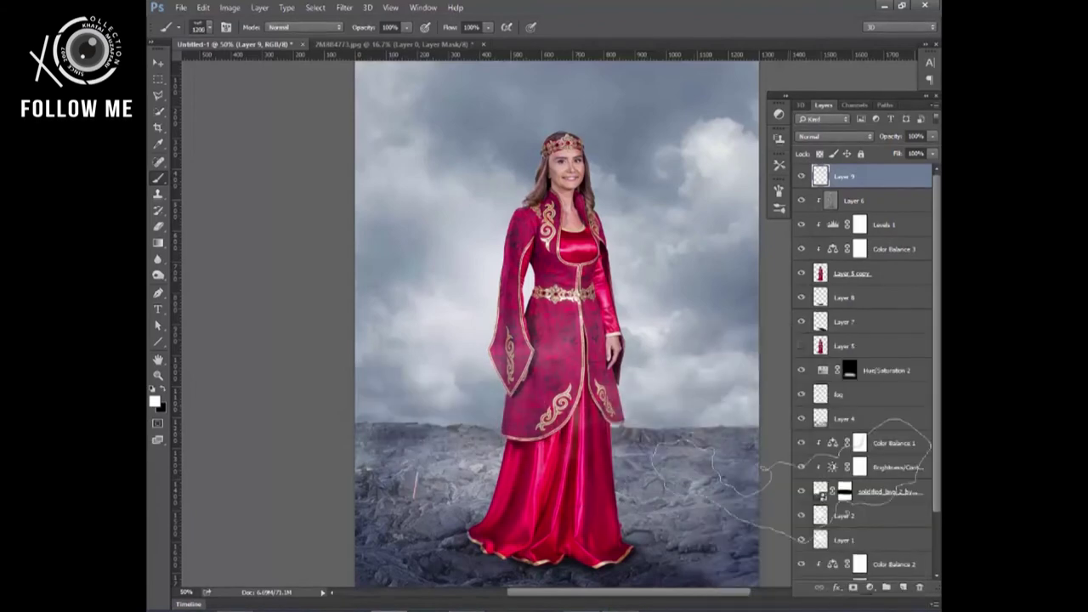
# Step: Switch to a different, smaller fog brush tip and stamp soft fog over the gown's skirt
pyautogui.hotkey('ctrl', '-')
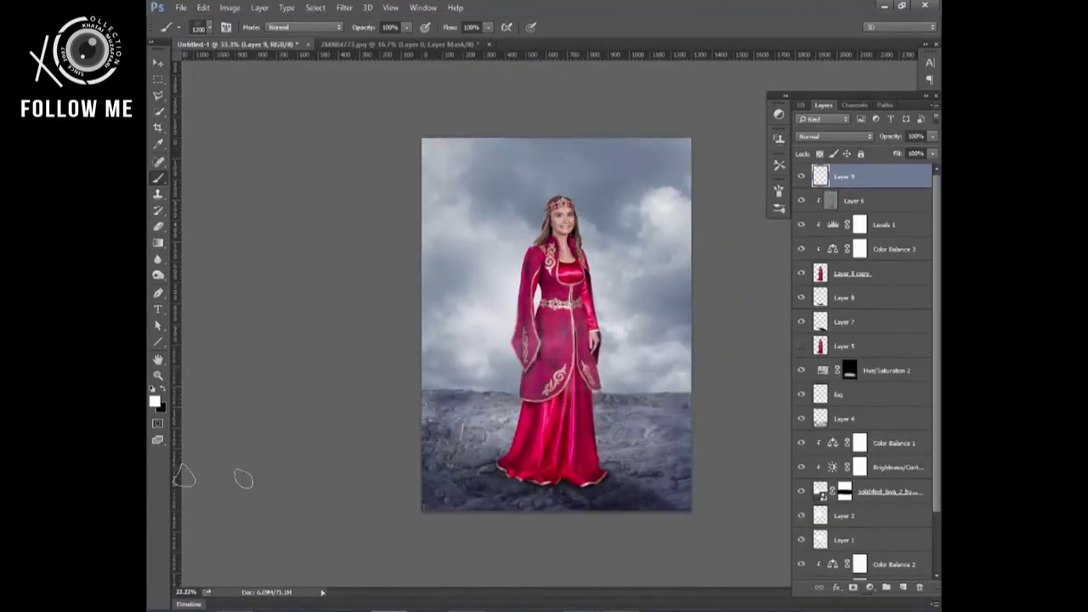
pyautogui.hotkey('ctrl', '+')
pyautogui.rightClick(580, 326)
pyautogui.doubleClick(689, 530)
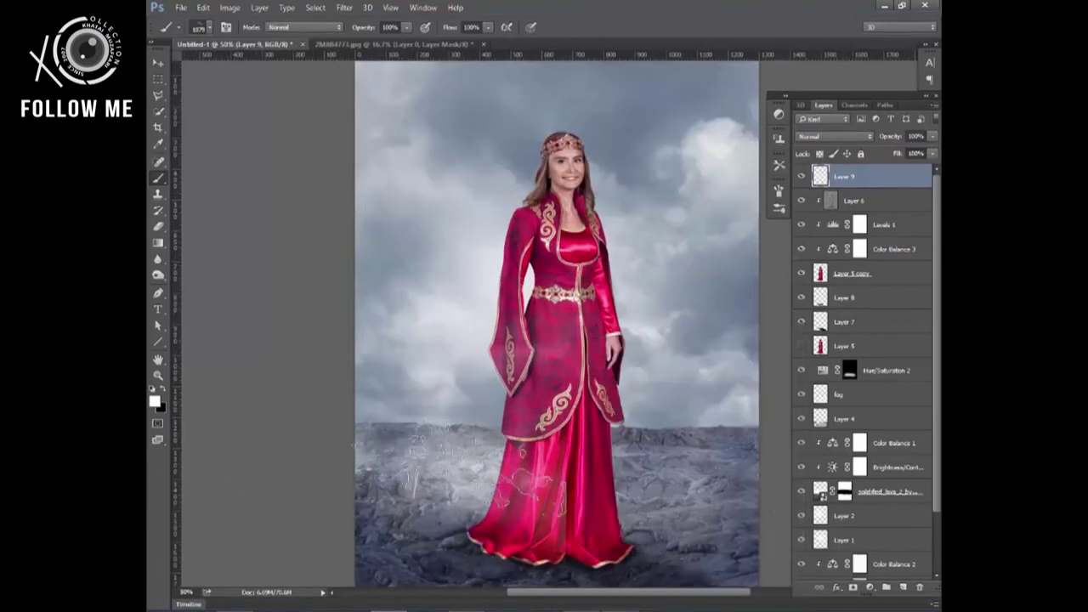
pyautogui.rightClick(547, 326)
pyautogui.press('Escape')
pyautogui.rightClick(607, 325)
pyautogui.rightClick(558, 325)
pyautogui.rightClick(636, 325)
pyautogui.rightClick(600, 323)
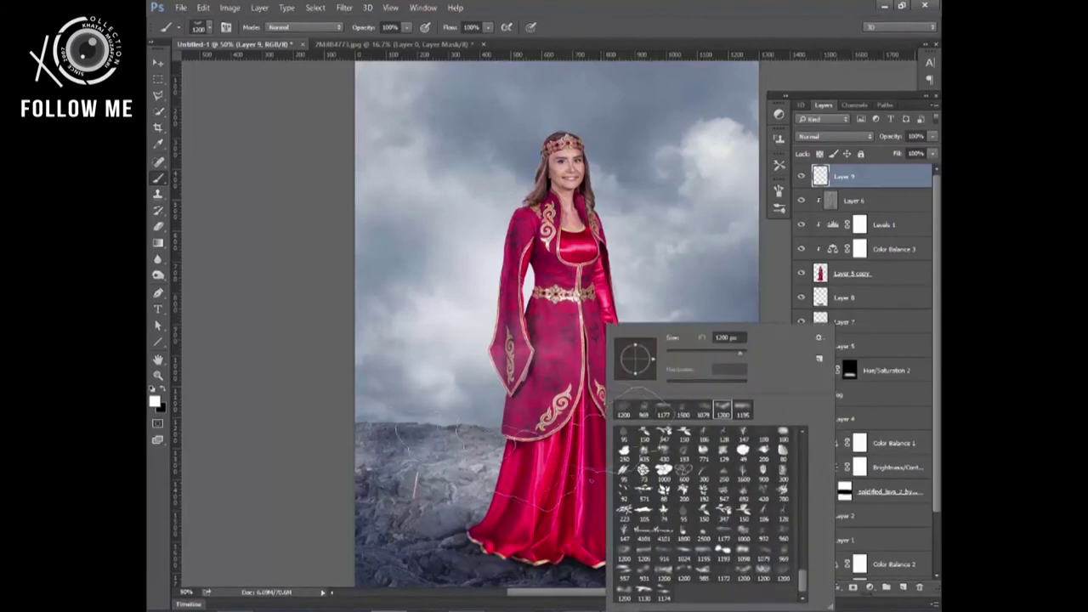
pyautogui.click(553, 382)
# Step: Transform the fog patch lower onto the skirt, then zoom out to the whole document
pyautogui.hotkey('ctrl', 't')
pyautogui.moveTo(686, 301)
pyautogui.mouseDown()
pyautogui.moveTo(603, 289)
pyautogui.moveTo(610, 366)
pyautogui.mouseUp()
pyautogui.press('Return')
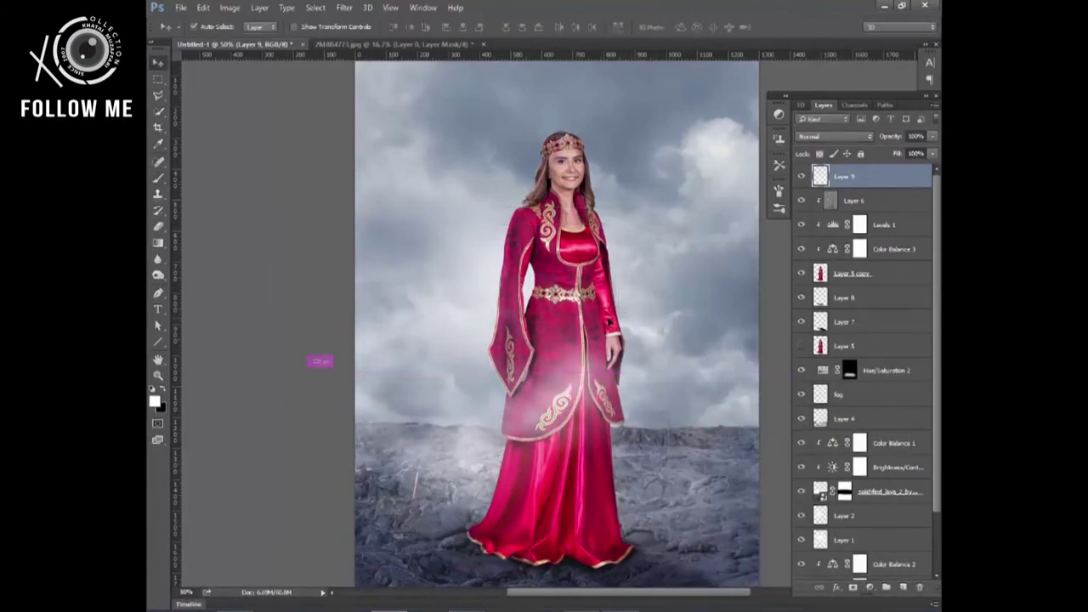
pyautogui.click(160, 174)
pyautogui.rightClick(557, 322)
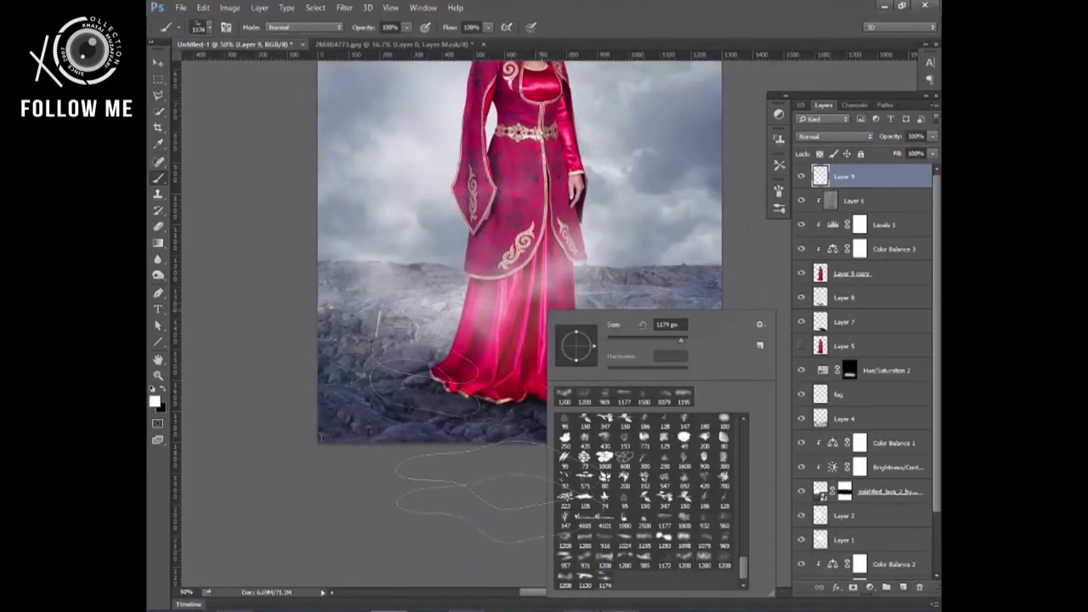
pyautogui.press('Escape')
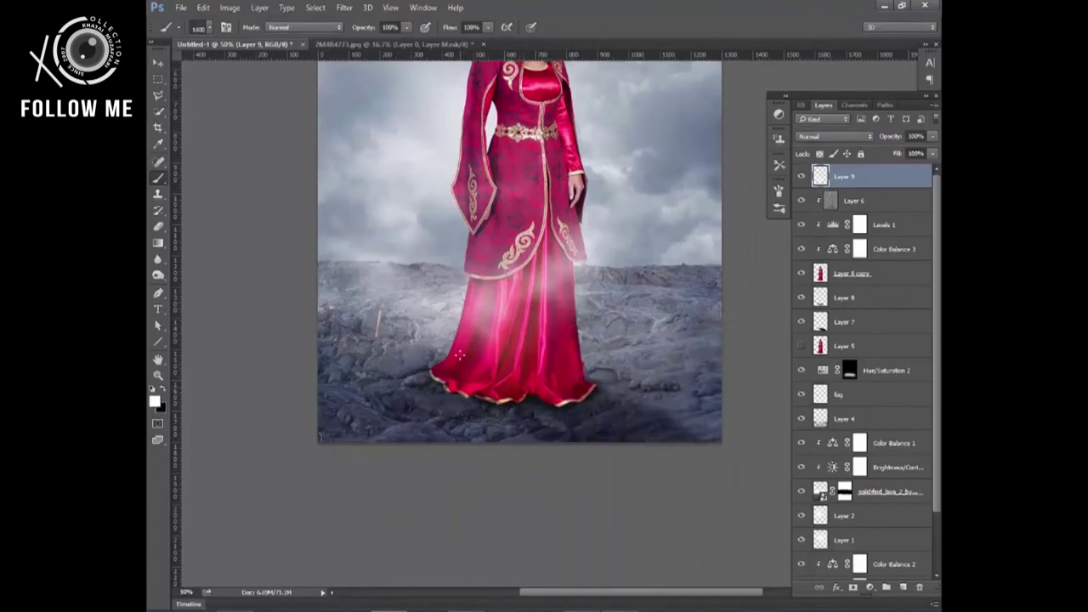
pyautogui.rightClick(545, 324)
pyautogui.press('Escape')
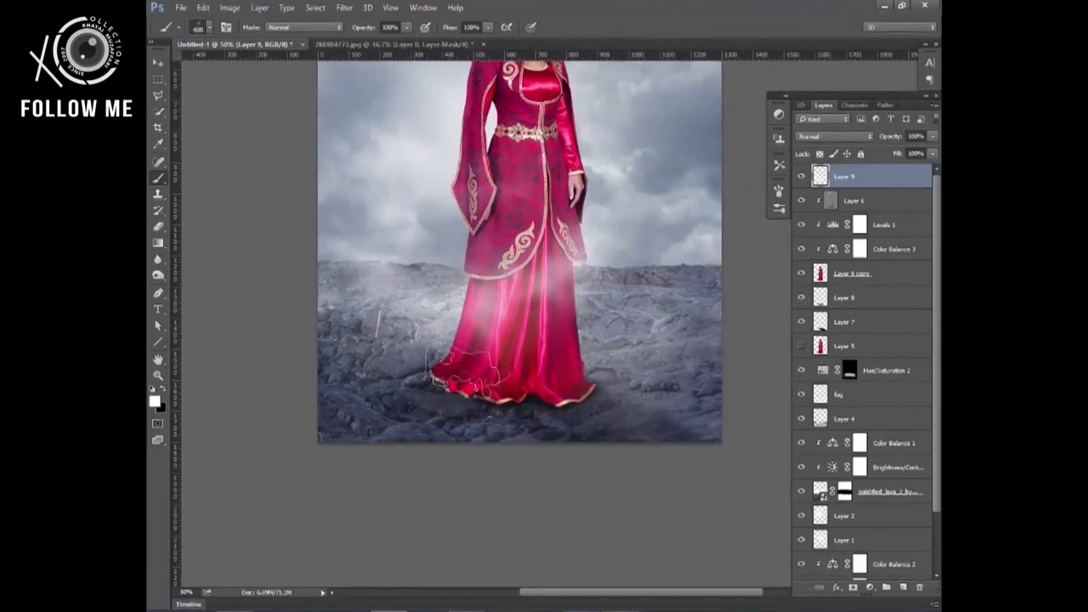
pyautogui.hotkey('ctrl', '-')
# Step: Set up a large 1200 px soft eraser for trimming excess fog
pyautogui.press('e')
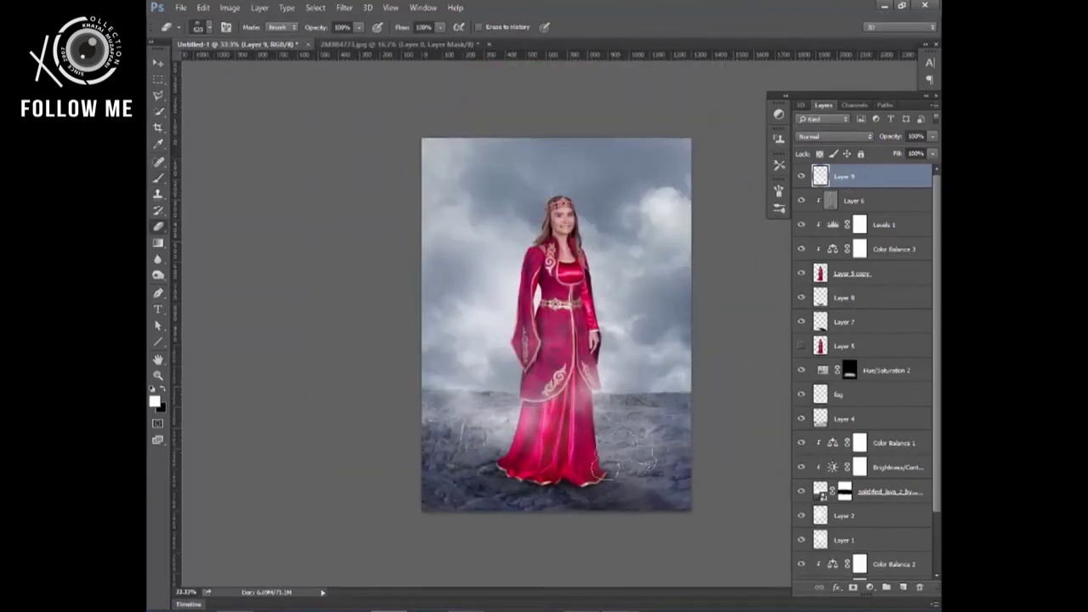
pyautogui.rightClick(631, 391)
pyautogui.scroll(-2, 838, 524)
pyautogui.doubleClick(767, 409)
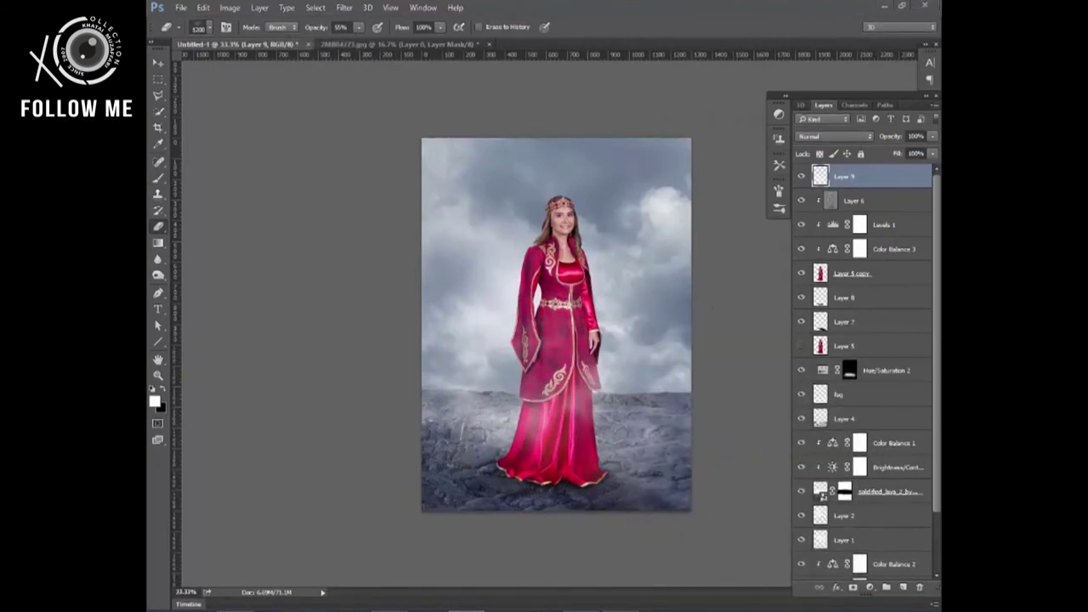
# Step: Pick a smaller 700 px fog brush tip, then select the lava ground layer's options
pyautogui.click(159, 65)
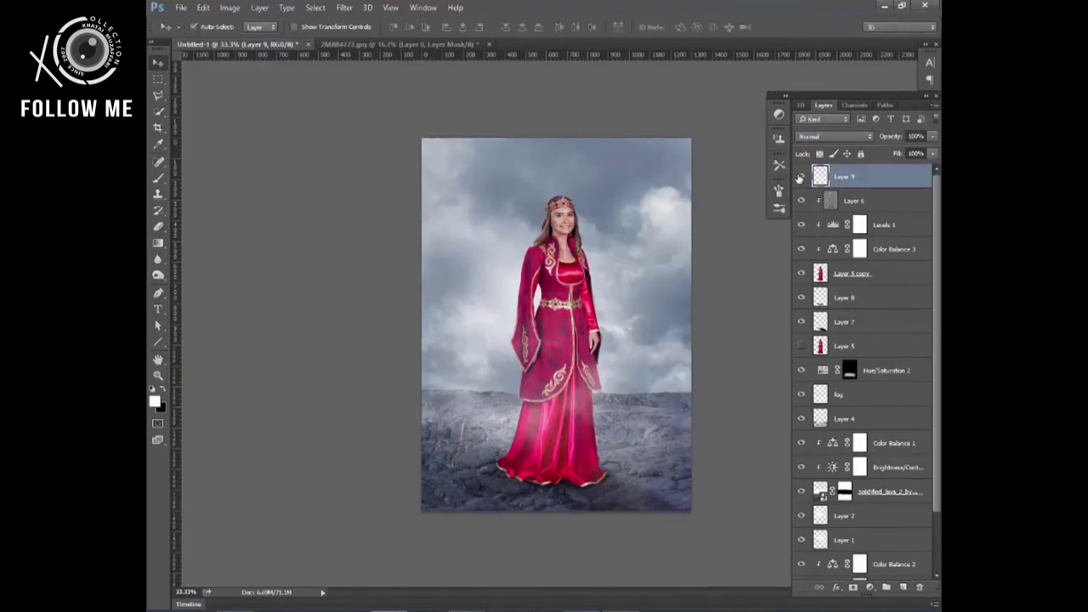
pyautogui.rightClick(645, 359)
pyautogui.press('b')
pyautogui.doubleClick(728, 489)
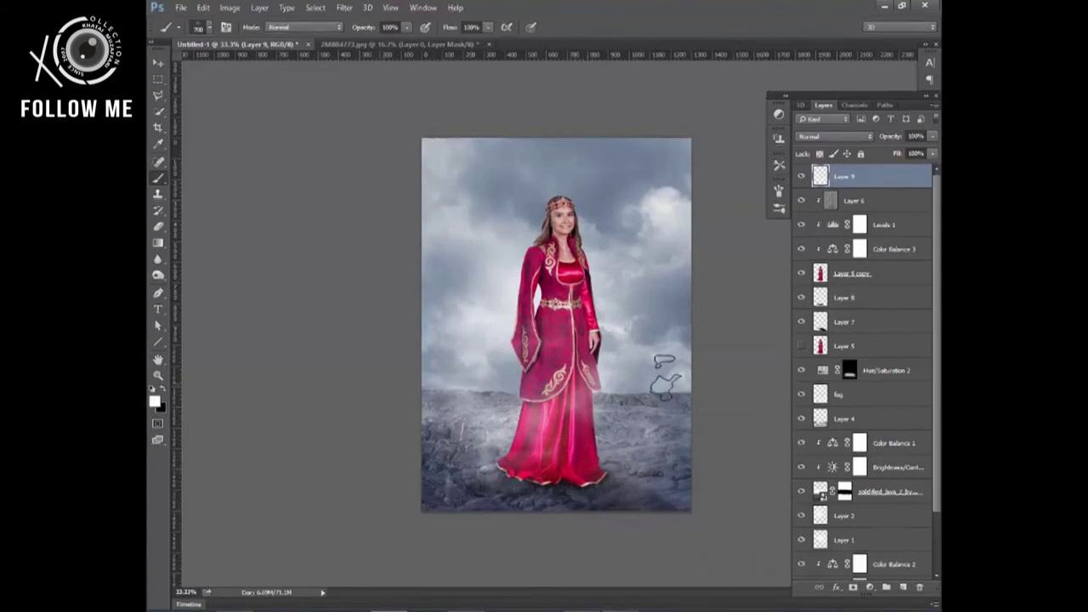
pyautogui.click(884, 492)
pyautogui.hotkey('ctrl', '+')
pyautogui.hotkey('ctrl', '+')
pyautogui.press('j')
pyautogui.rightClick(818, 498)
pyautogui.click(810, 176)
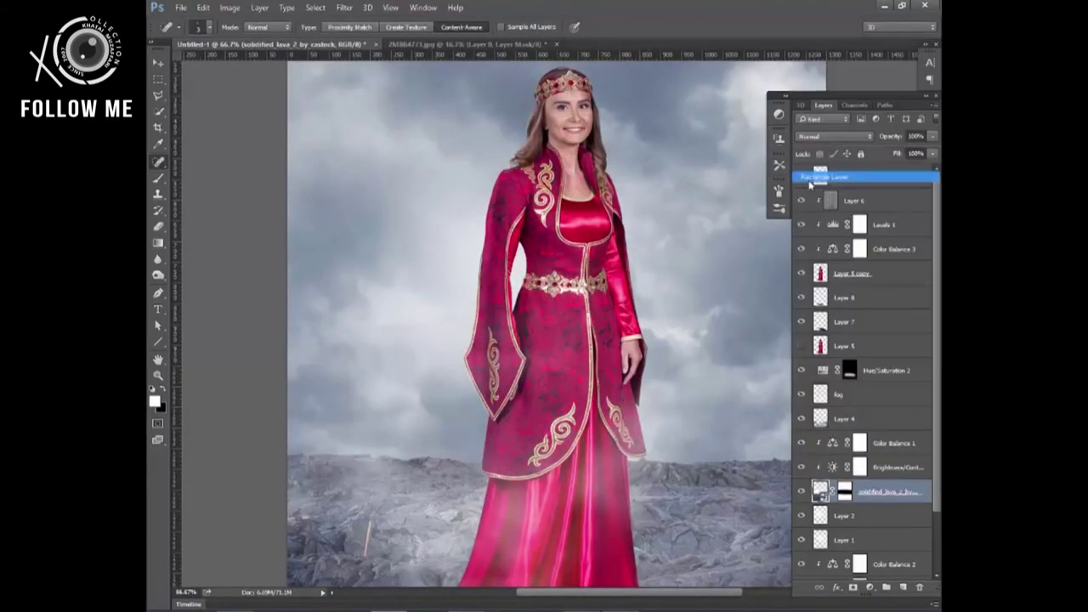
# Step: Stamp a merged copy of the visible image above fog Layer 9 as Layer 10
pyautogui.hotkey('ctrl', '-')
pyautogui.hotkey('ctrl', '-')
pyautogui.click(869, 176)
pyautogui.press('9')
pyautogui.press('2')
# Step: In Camera Raw, lower contrast to −23, raise clarity to +15 and reduce vibrance
pyautogui.hotkey('ctrl', 'shift', 'a')
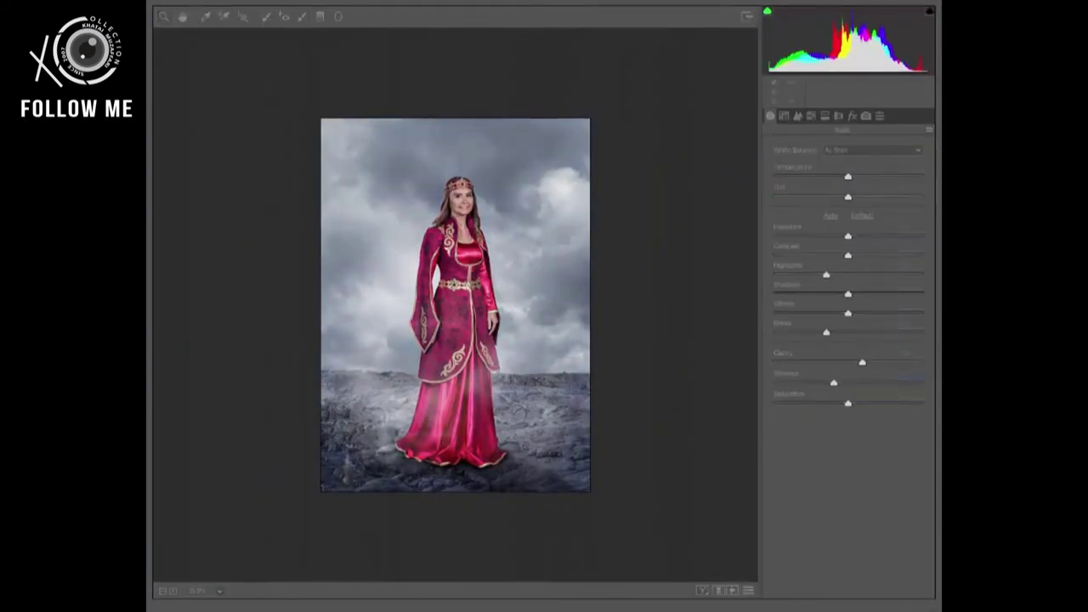
pyautogui.moveTo(848, 255)
pyautogui.mouseDown()
pyautogui.moveTo(831, 255)
pyautogui.moveTo(870, 274)
pyautogui.moveTo(829, 293)
pyautogui.moveTo(871, 313)
pyautogui.moveTo(867, 333)
pyautogui.moveTo(863, 313)
pyautogui.moveTo(836, 294)
pyautogui.mouseUp()
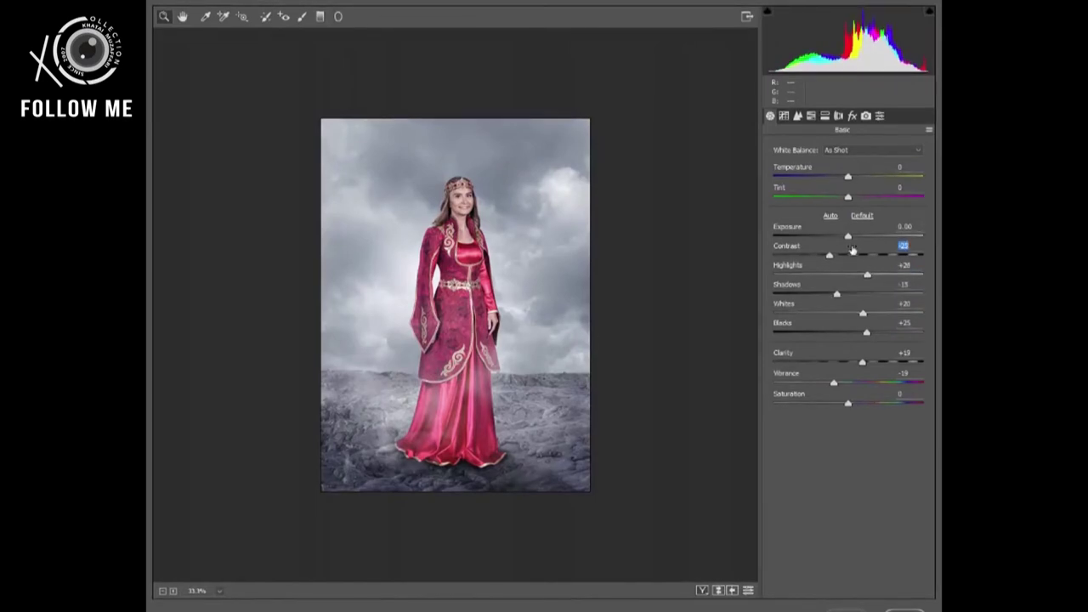
pyautogui.click(862, 362)
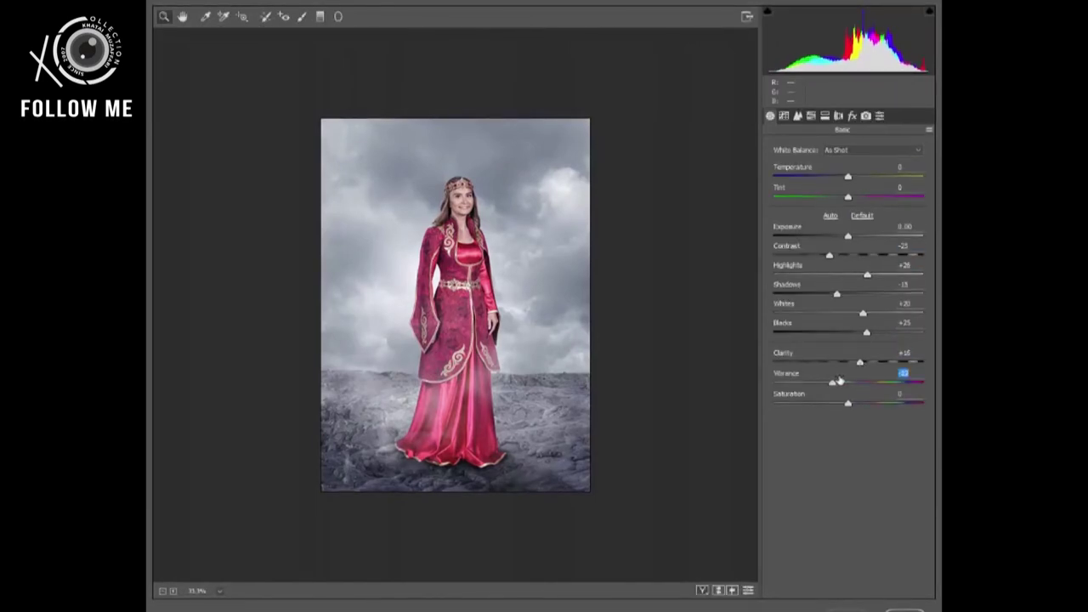
pyautogui.moveTo(835, 382); pyautogui.dragTo(823, 383)
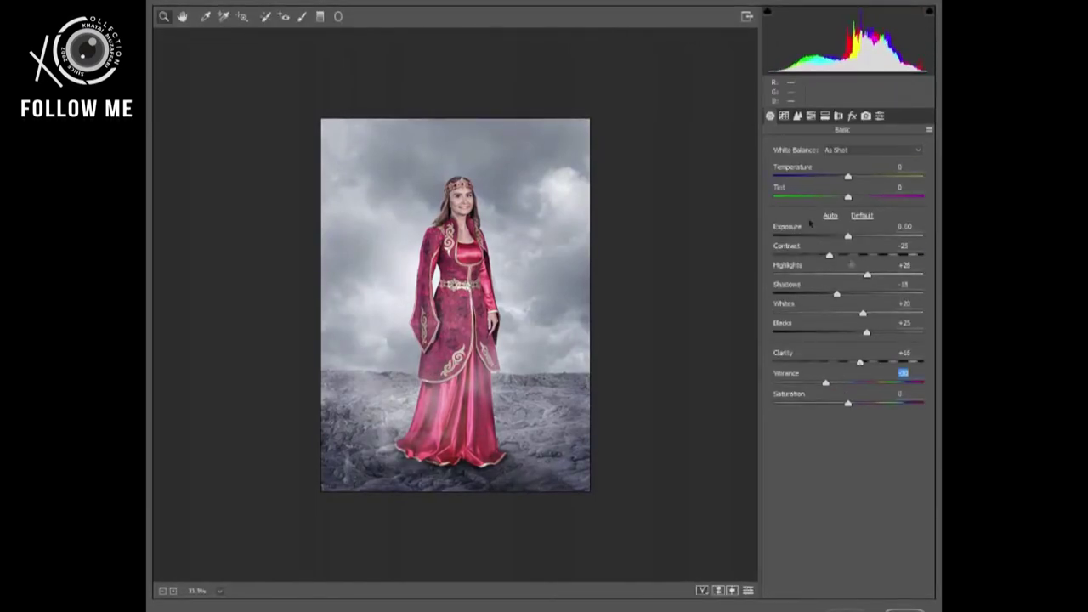
# Step: Set Dehaze −5 and add a darkening Paint Overlay vignette with softer feather
pyautogui.click(853, 116)
pyautogui.moveTo(773, 213); pyautogui.dragTo(802, 212)
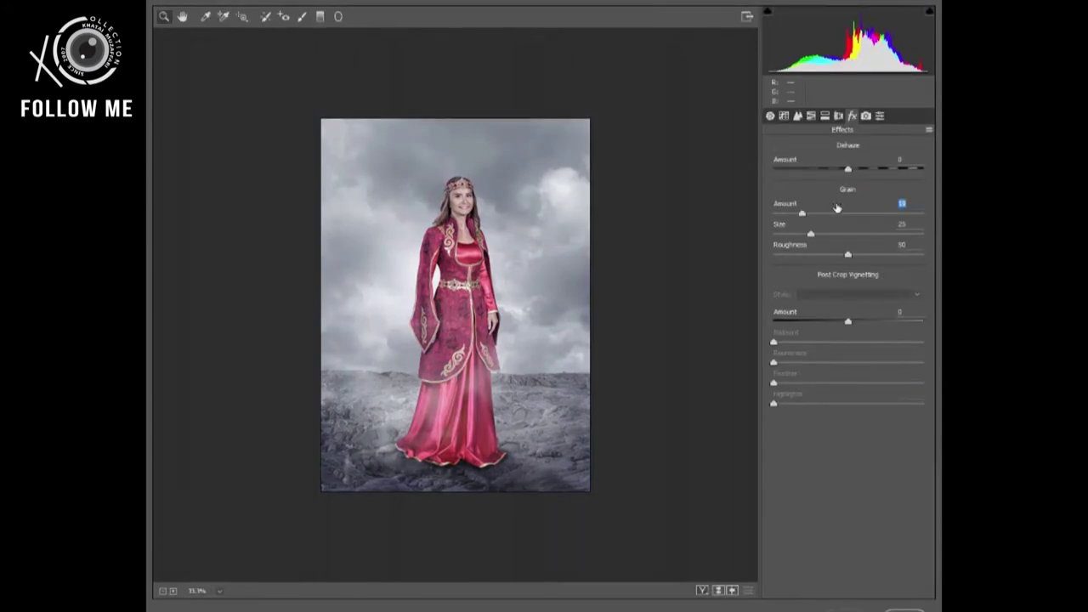
pyautogui.click(886, 295)
pyautogui.click(815, 325)
pyautogui.moveTo(847, 321); pyautogui.dragTo(836, 320)
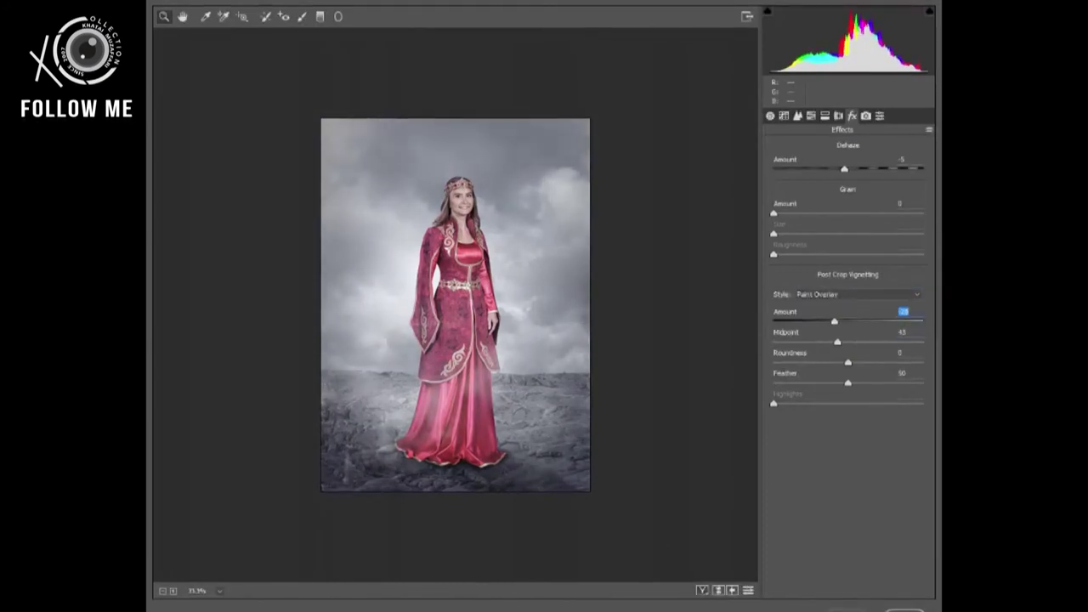
pyautogui.moveTo(848, 383); pyautogui.dragTo(872, 382)
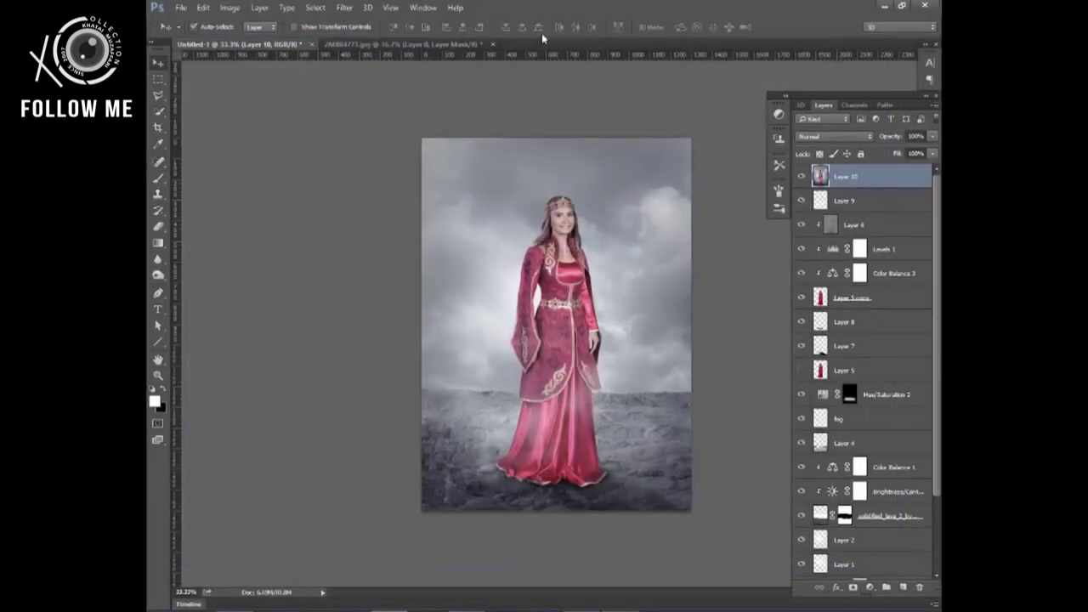
# Step: Place the sparks image and blend its layer in Screen mode
pyautogui.click(180, 6)
pyautogui.click(213, 212)
pyautogui.click(559, 390)
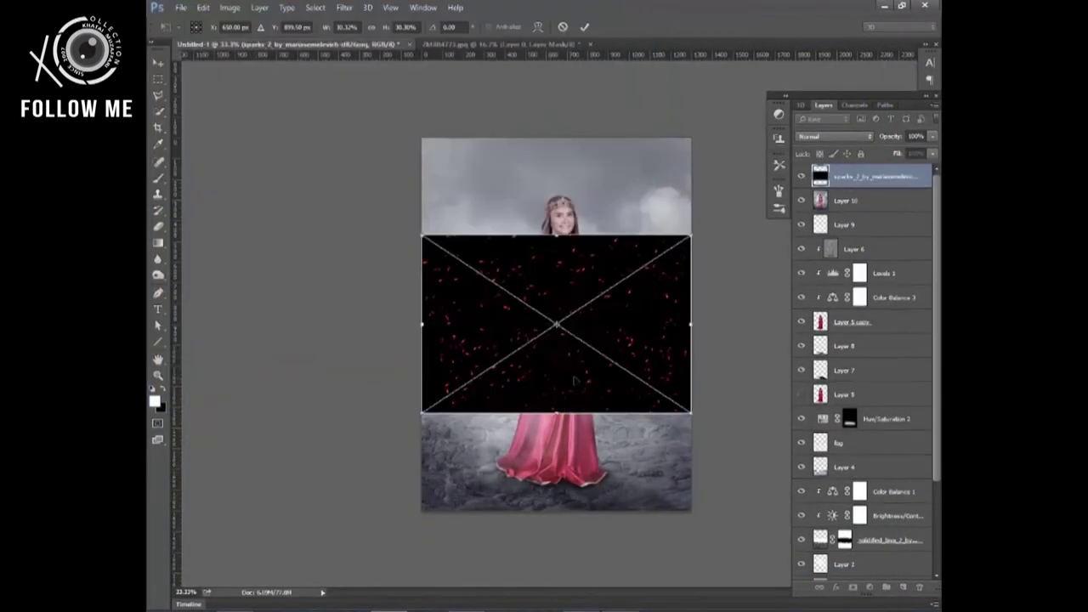
pyautogui.press('Return')
pyautogui.click(833, 136)
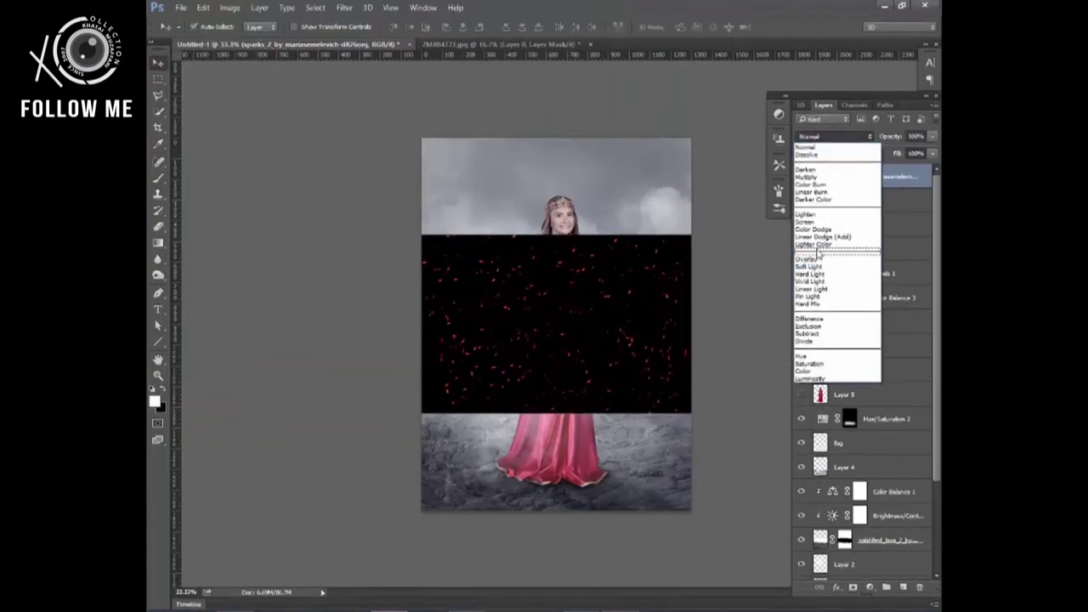
pyautogui.click(812, 222)
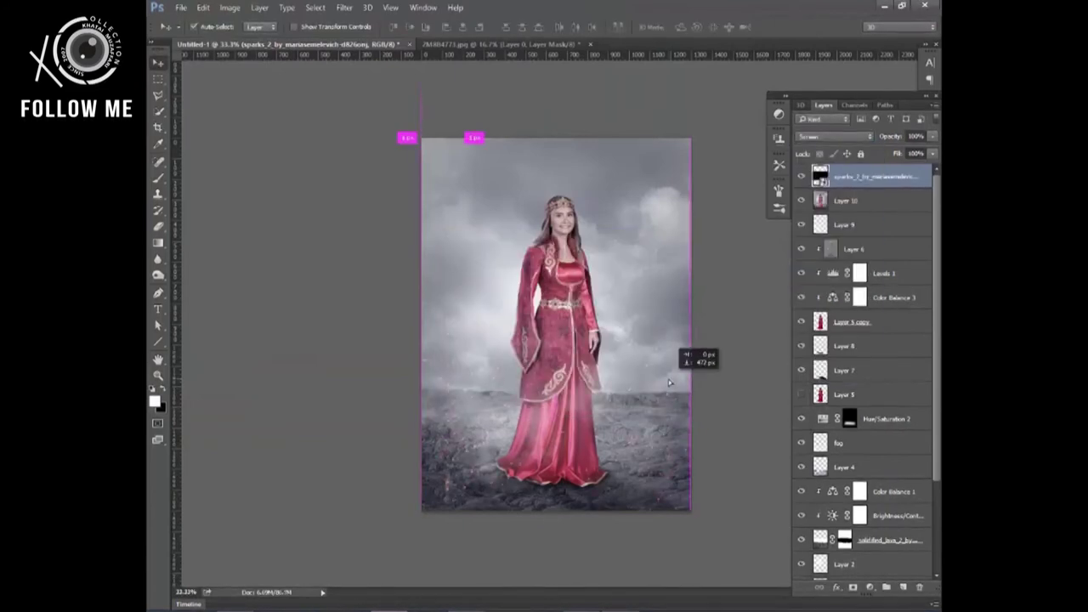
# Step: Rasterize the sparks layer and set a small 90 px brush
pyautogui.hotkey('ctrl', '+')
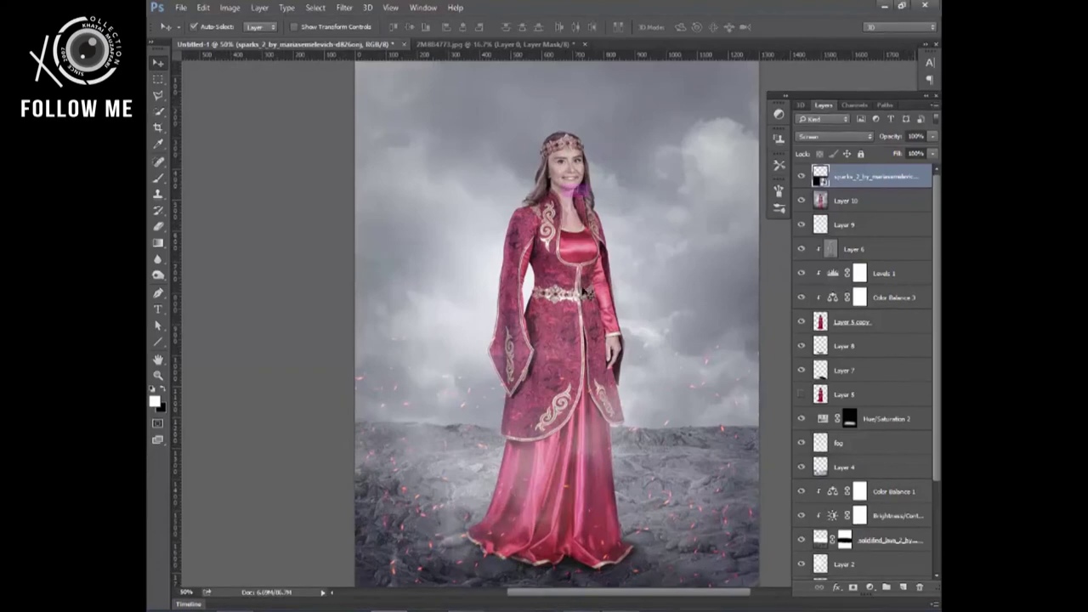
pyautogui.hotkey('ctrl', '+')
pyautogui.press('b')
pyautogui.click(464, 367)
pyautogui.press('Escape')
pyautogui.rightClick(552, 323)
pyautogui.scroll(-2, 663, 510)
pyautogui.press('Return')
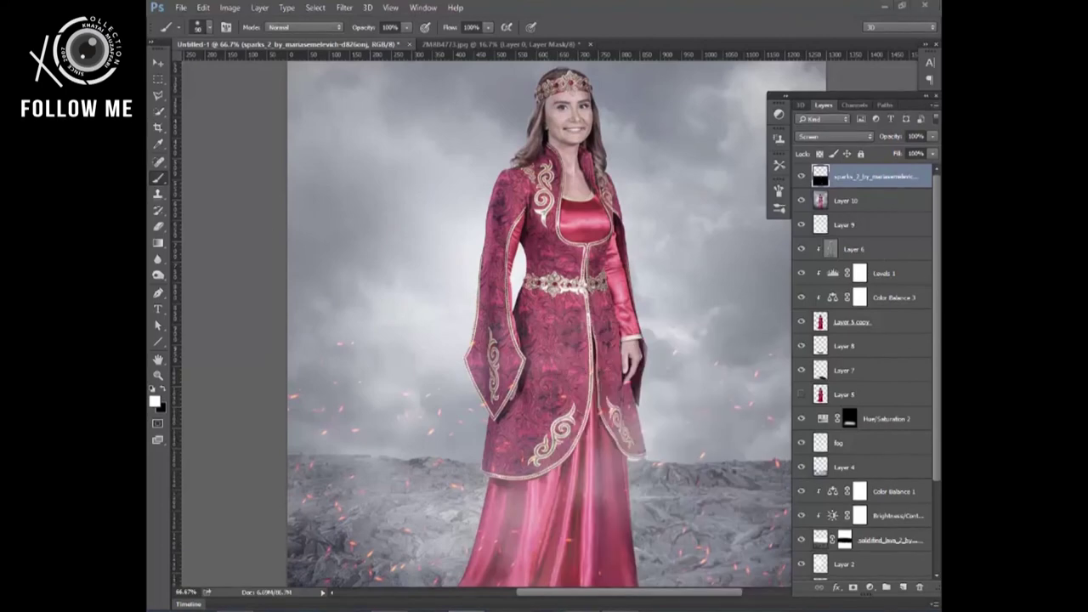
# Step: Erase the sparks over the red gown with the eraser at 100% opacity
pyautogui.press('e')
pyautogui.rightClick(561, 297)
pyautogui.press('Return')
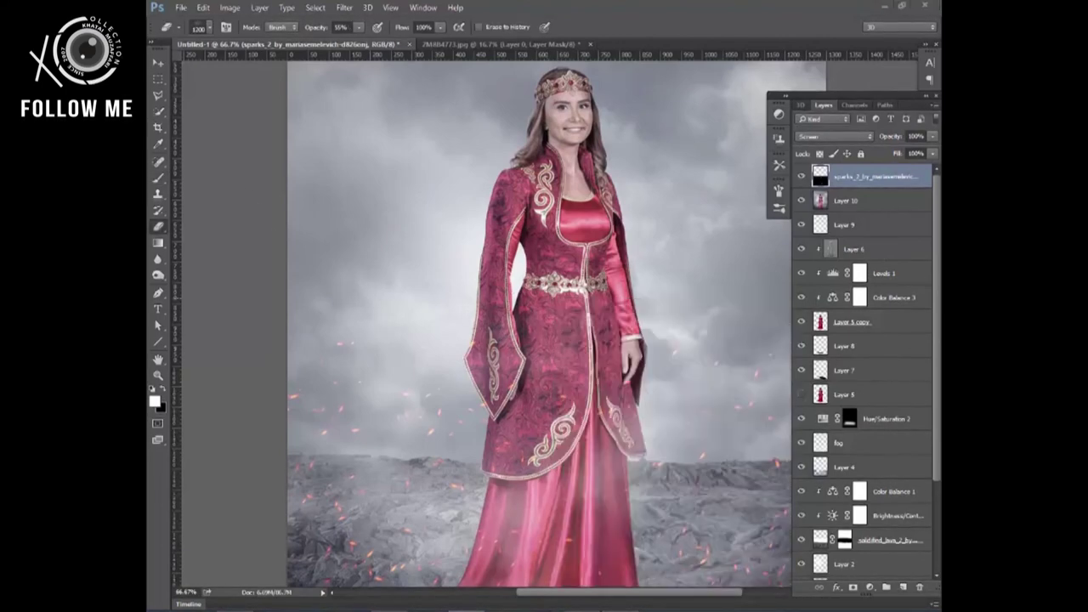
pyautogui.rightClick(607, 321)
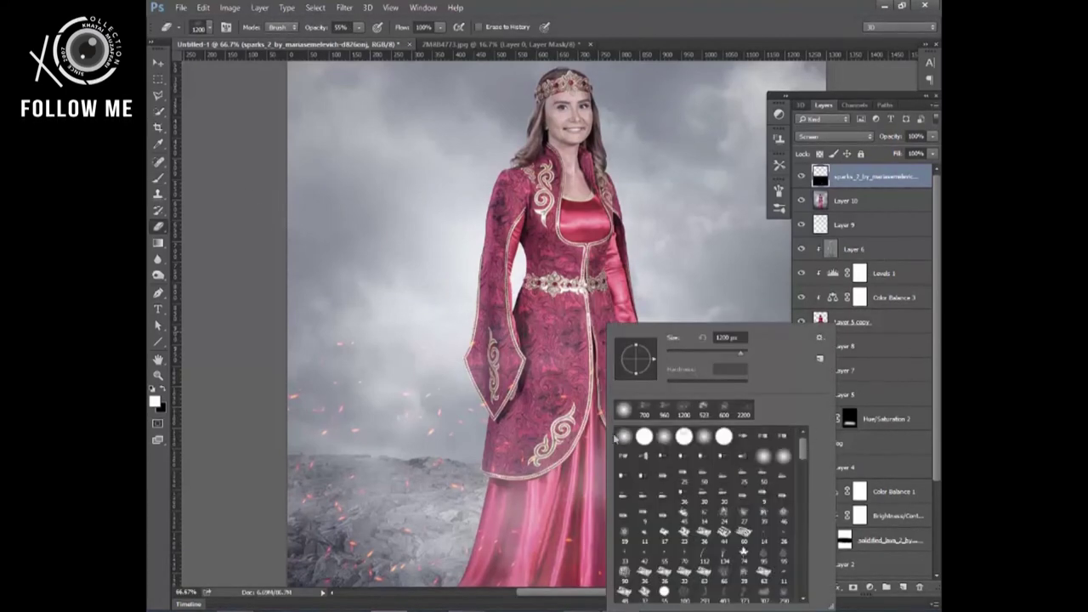
pyautogui.press('Return')
pyautogui.press('0')
pyautogui.scroll(-2, 529, 306)
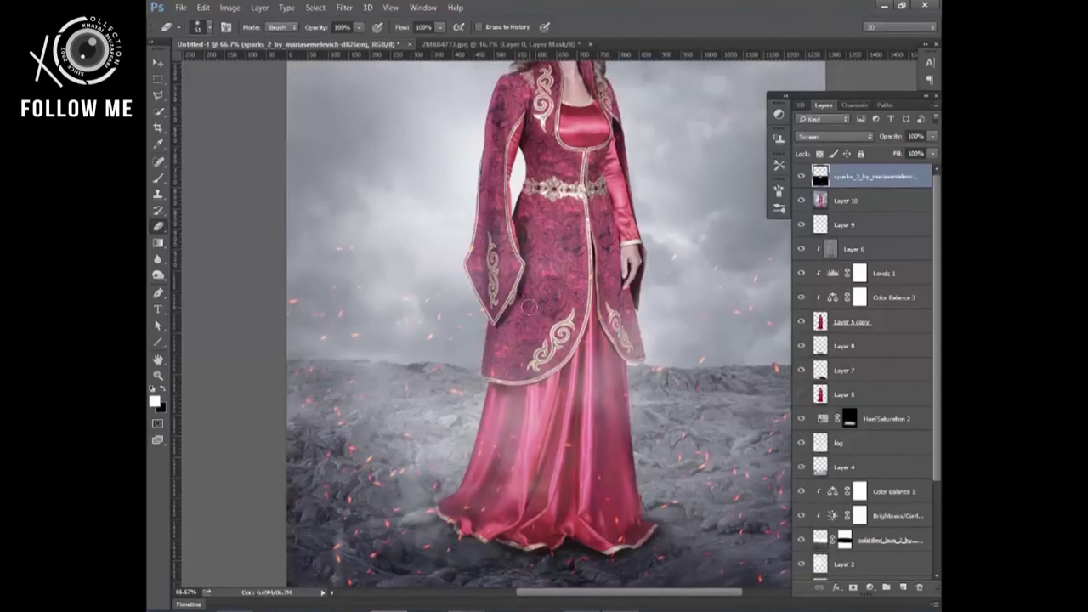
pyautogui.scroll(-1, 631, 385)
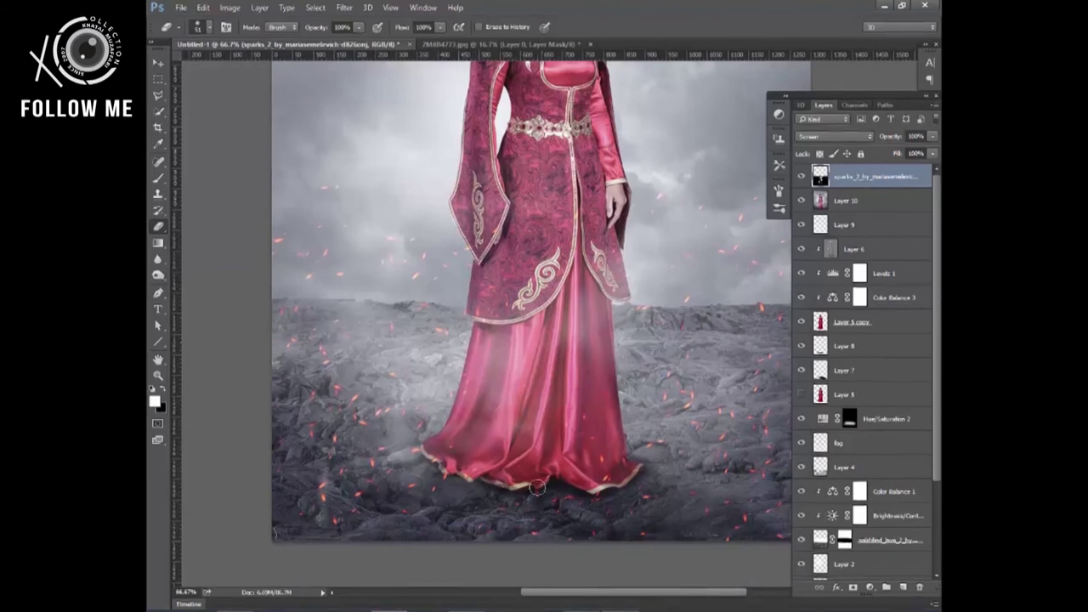
pyautogui.scroll(-1, 629, 319)
pyautogui.scroll(1, 629, 319)
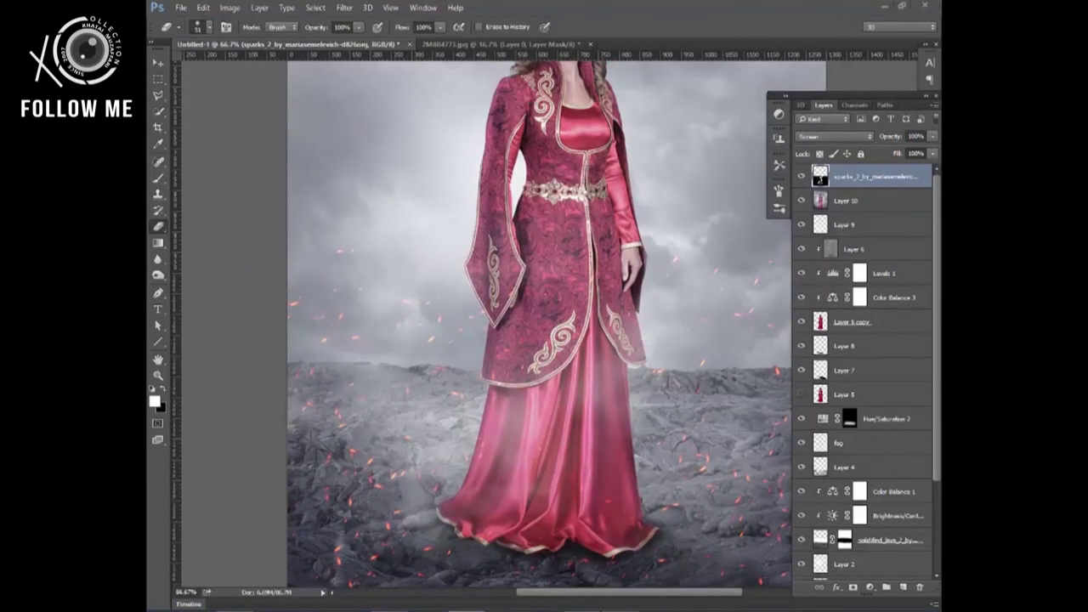
pyautogui.scroll(-2, 660, 177)
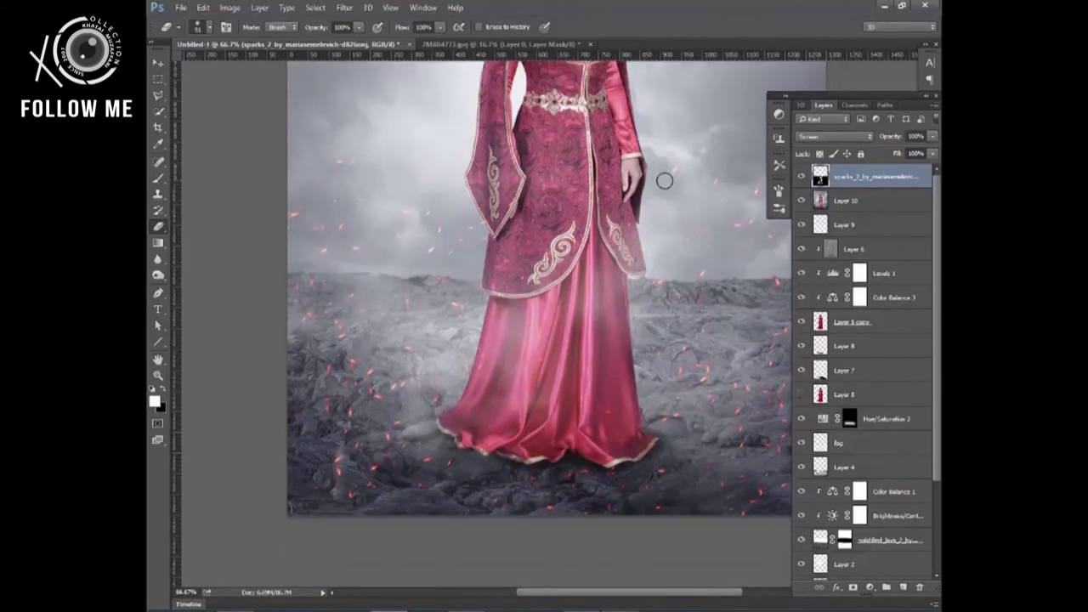
# Step: Choose a second sparks image to place into the document
pyautogui.click(181, 8)
pyautogui.click(210, 209)
pyautogui.click(553, 513)
# Step: Blend the new sparks layer in Screen, rotate it about 104° and enlarge it over the sky
pyautogui.press('Return')
pyautogui.click(833, 136)
pyautogui.click(837, 246)
pyautogui.hotkey('ctrl', 't')
pyautogui.moveTo(675, 236); pyautogui.dragTo(618, 472)
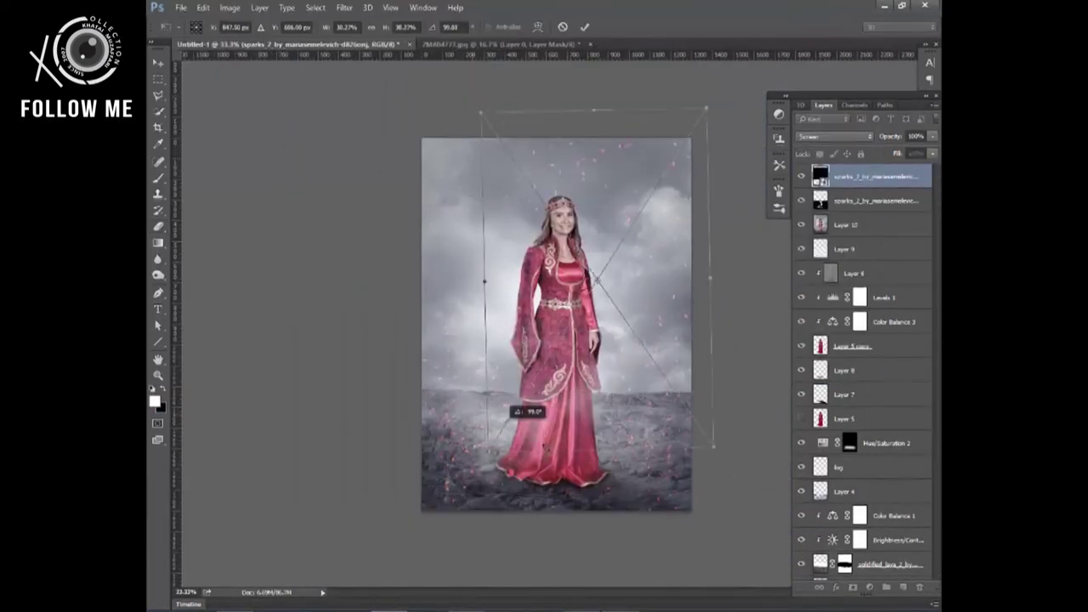
pyautogui.moveTo(655, 218)
pyautogui.mouseDown()
pyautogui.moveTo(573, 241)
pyautogui.moveTo(612, 263)
pyautogui.mouseUp()
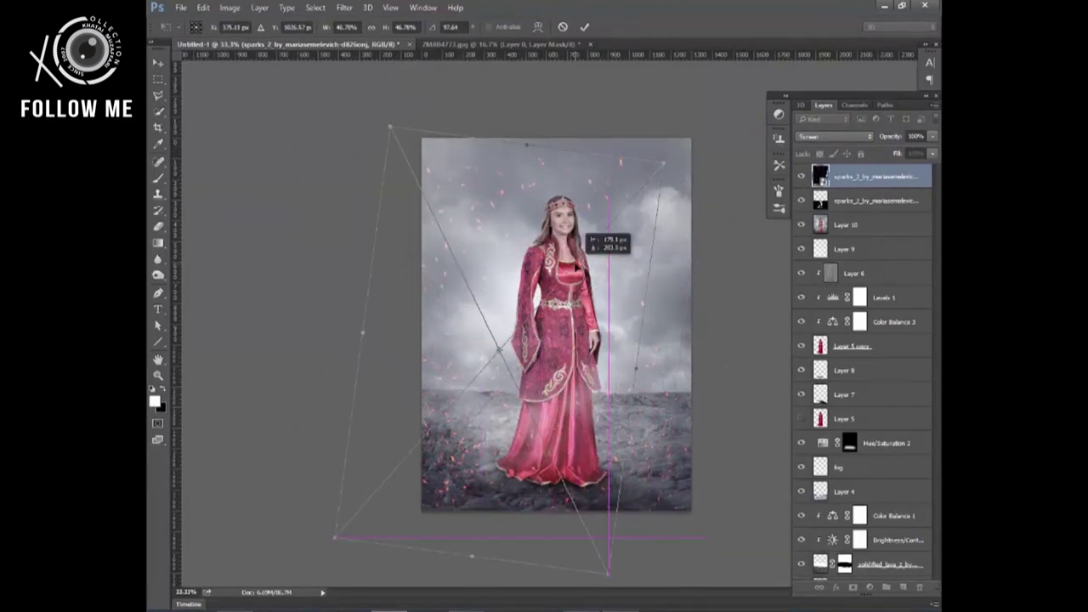
pyautogui.press('Return')
# Step: Inspect the sky up close, then shift the sparks layer right and down
pyautogui.hotkey('ctrl', '+')
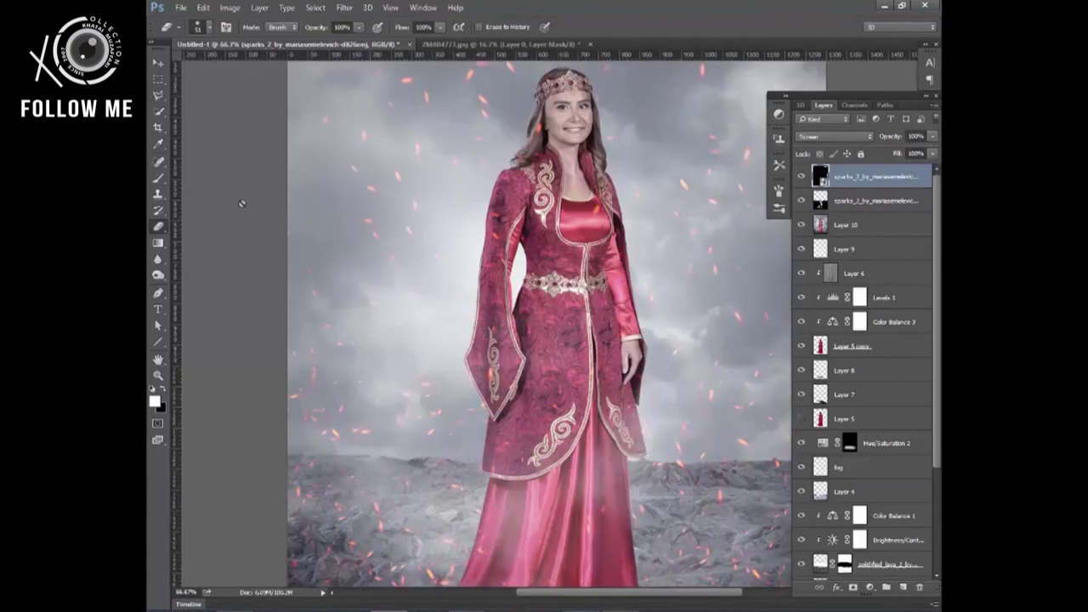
pyautogui.hotkey('ctrl', '+')
pyautogui.press('e')
pyautogui.moveTo(504, 151); pyautogui.dragTo(338, 134)
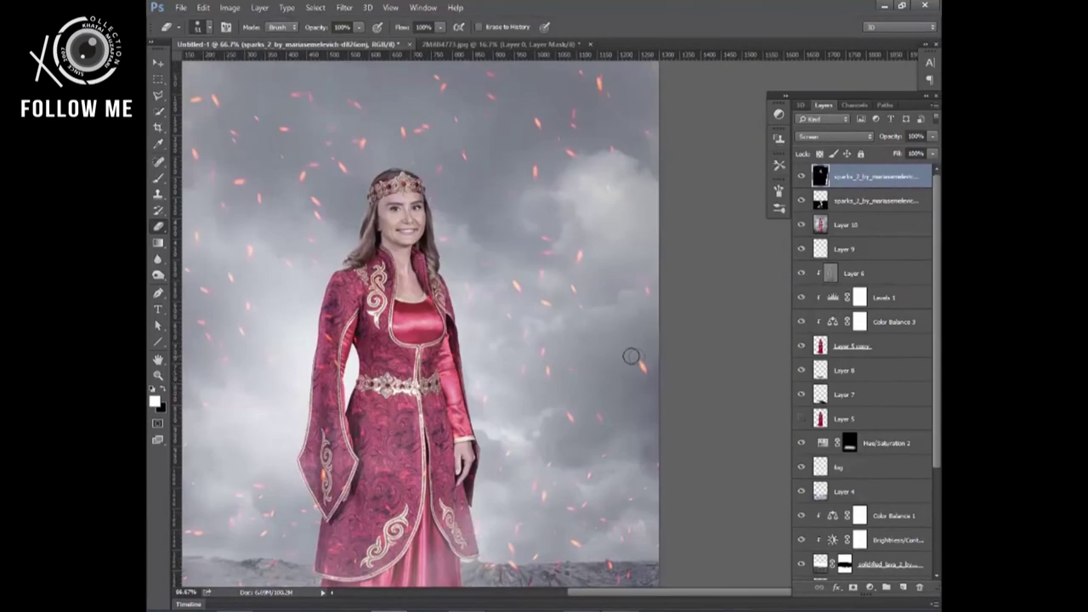
pyautogui.hotkey('ctrl', '-')
pyautogui.hotkey('ctrl', '-')
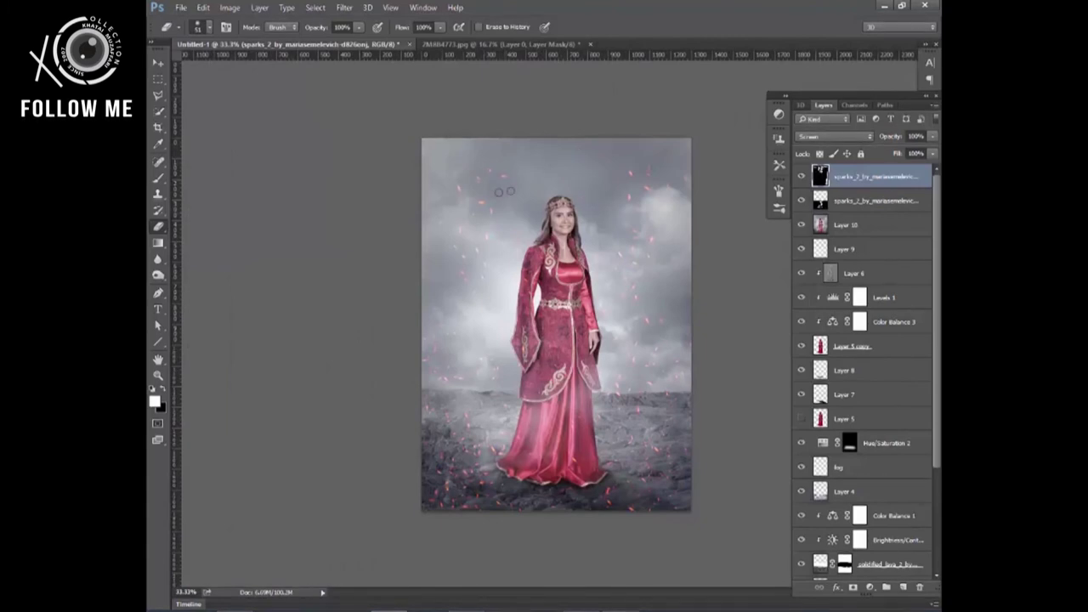
pyautogui.hotkey('ctrl', 't')
pyautogui.hotkey('ctrl', '-')
pyautogui.moveTo(573, 180); pyautogui.dragTo(652, 273)
pyautogui.press('Return')
# Step: Switch back to the eraser and check the sparks at 50% zoom
pyautogui.press('e')
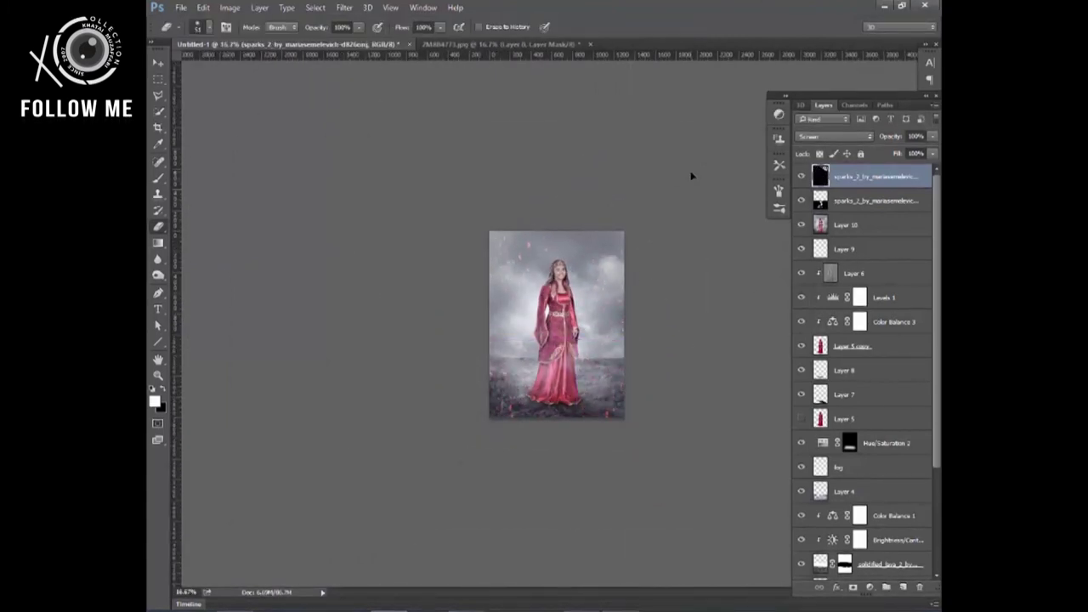
pyautogui.hotkey('ctrl', '+')
pyautogui.hotkey('ctrl', '+')
pyautogui.hotkey('ctrl', '+')
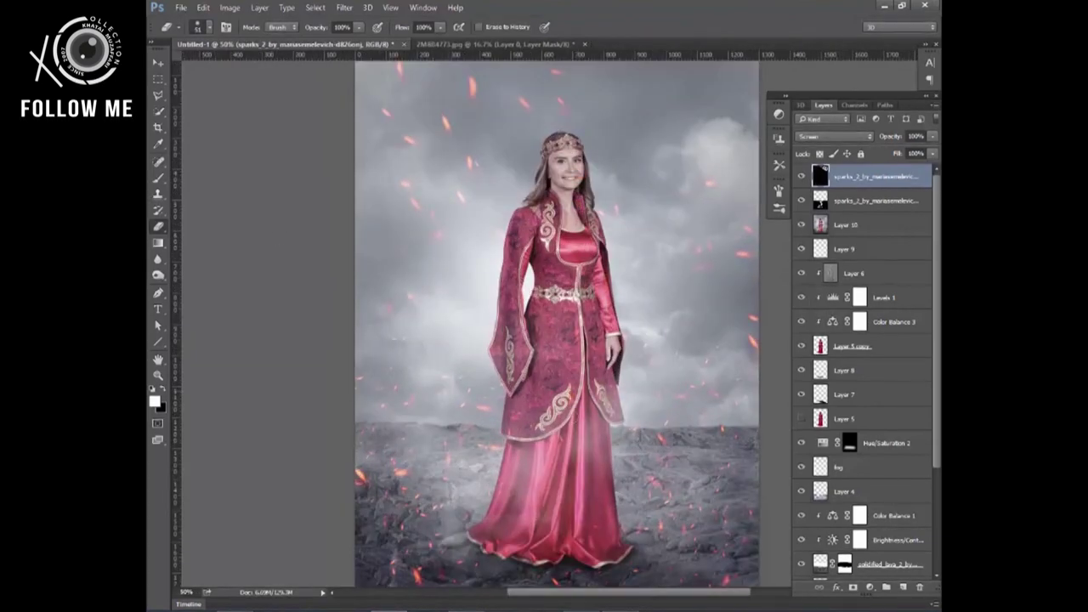
pyautogui.hscroll(3, 595, 251)
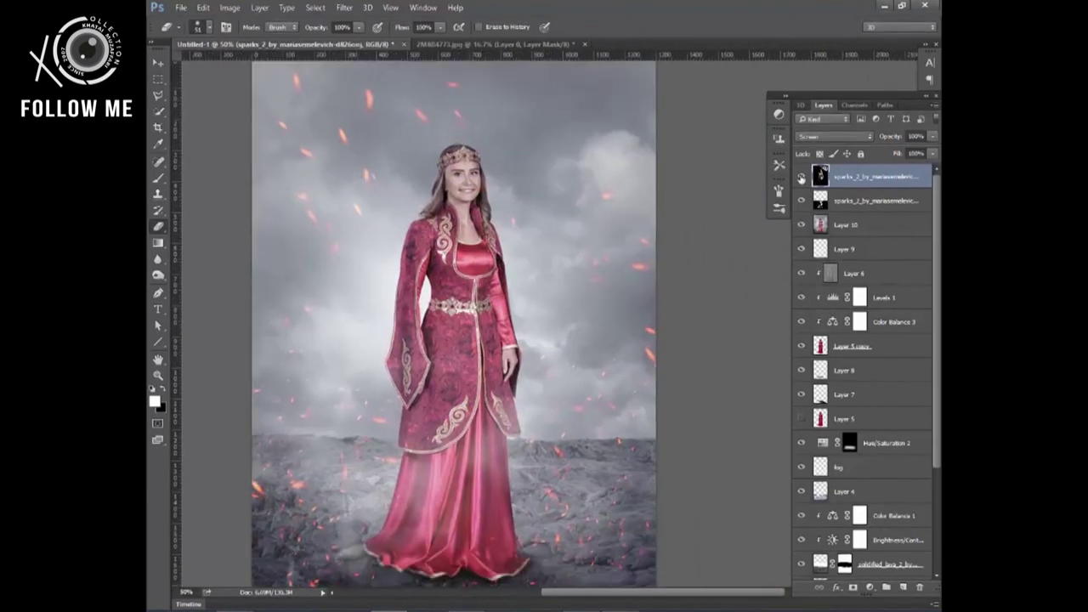
pyautogui.hotkey('ctrl', '-')
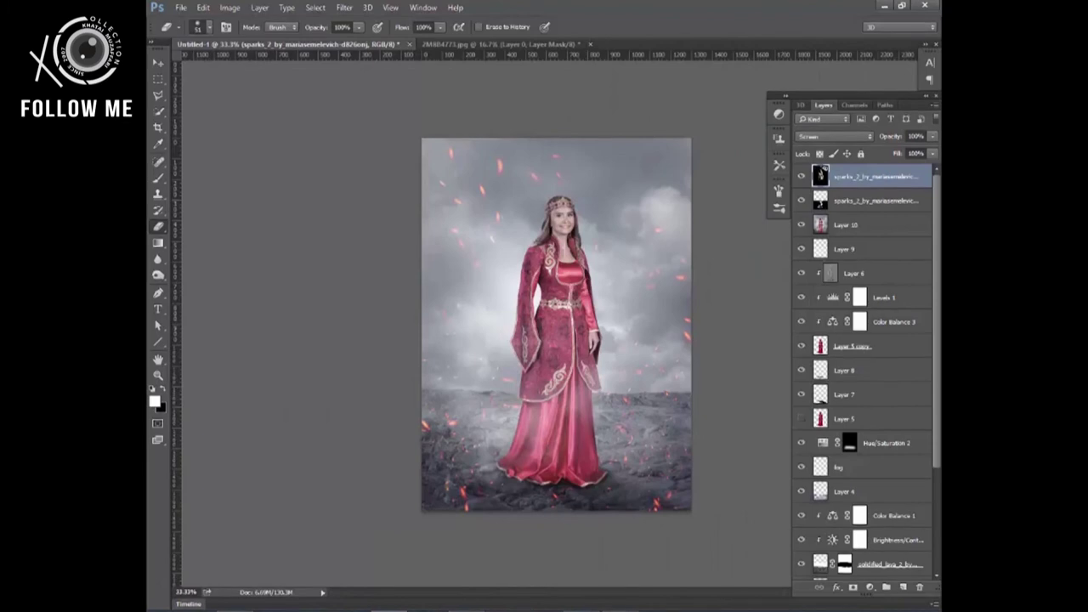
# Step: Group the two sparks layers into Group 1 and add a Photo Filter adjustment on top
pyautogui.hotkey('ctrl', 'g')
pyautogui.click(870, 587)
pyautogui.click(886, 480)
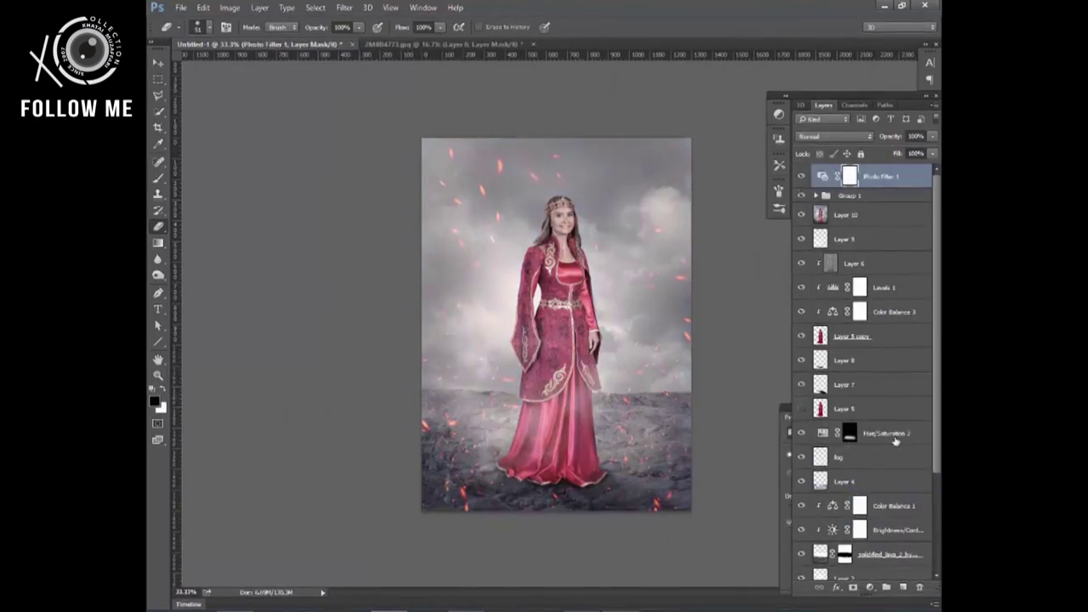
pyautogui.doubleClick(823, 175)
pyautogui.moveTo(794, 408)
pyautogui.mouseDown()
pyautogui.moveTo(637, 102)
pyautogui.moveTo(736, 387)
pyautogui.mouseUp()
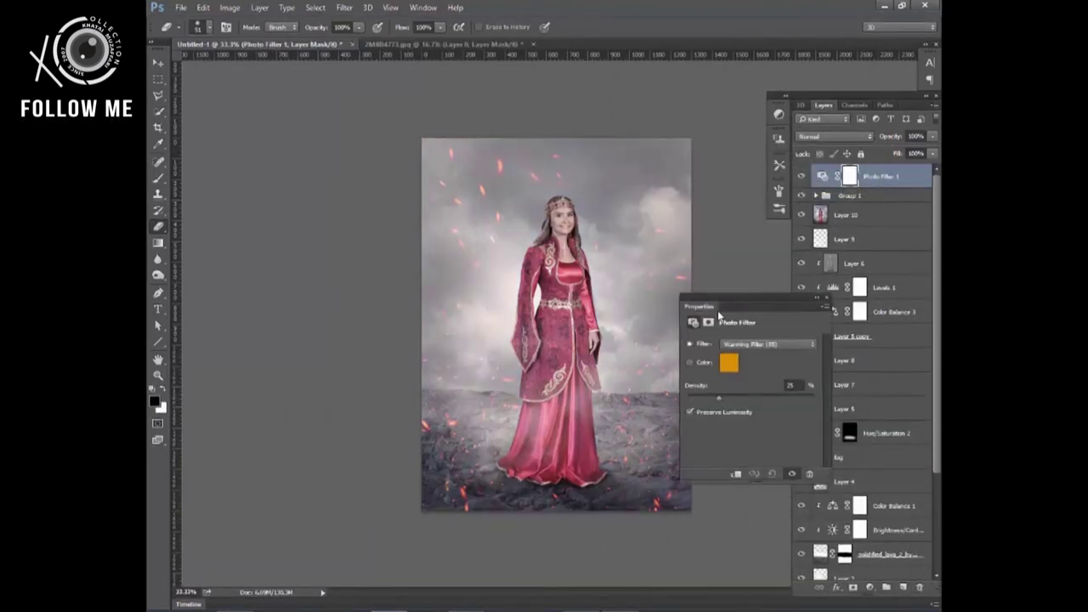
# Step: Set the Photo Filter to Green at 25% density in Soft Light blend mode
pyautogui.click(770, 425)
pyautogui.click(781, 506)
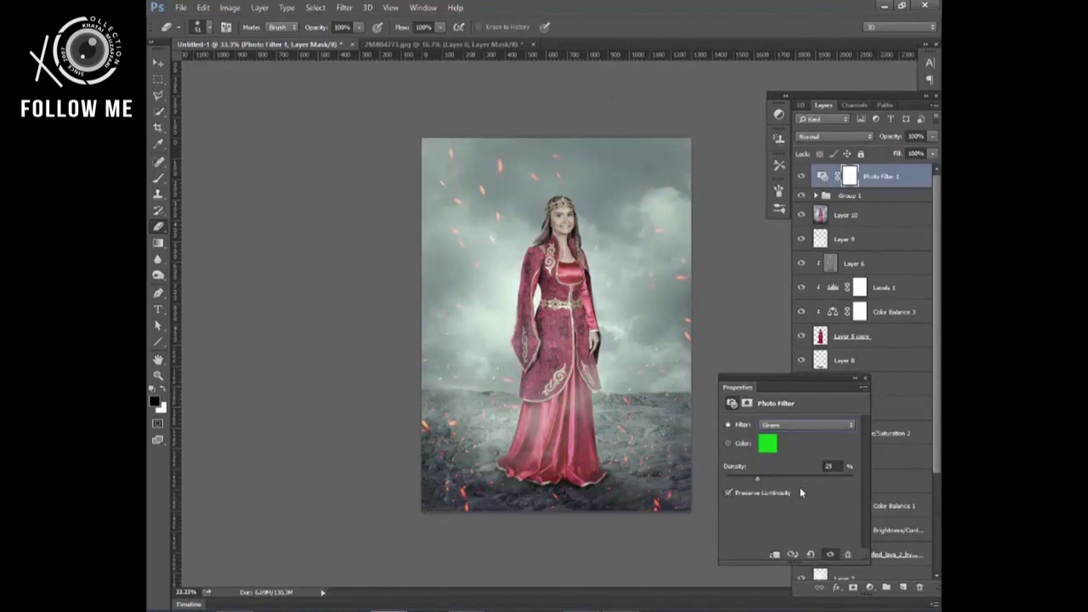
pyautogui.click(833, 136)
pyautogui.click(831, 262)
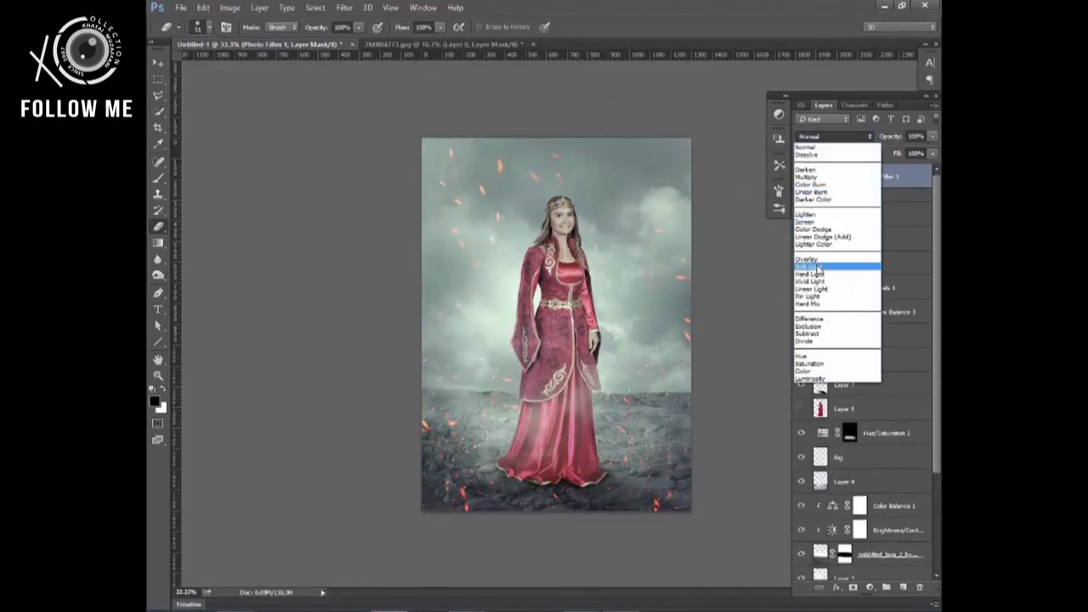
pyautogui.click(801, 177)
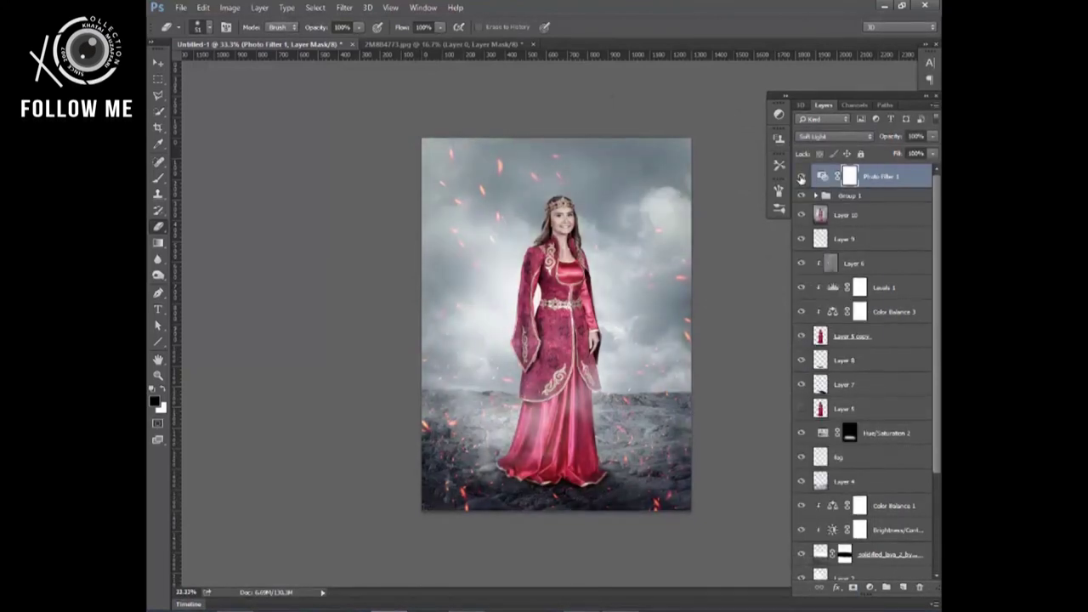
pyautogui.hotkey('ctrl', '+')
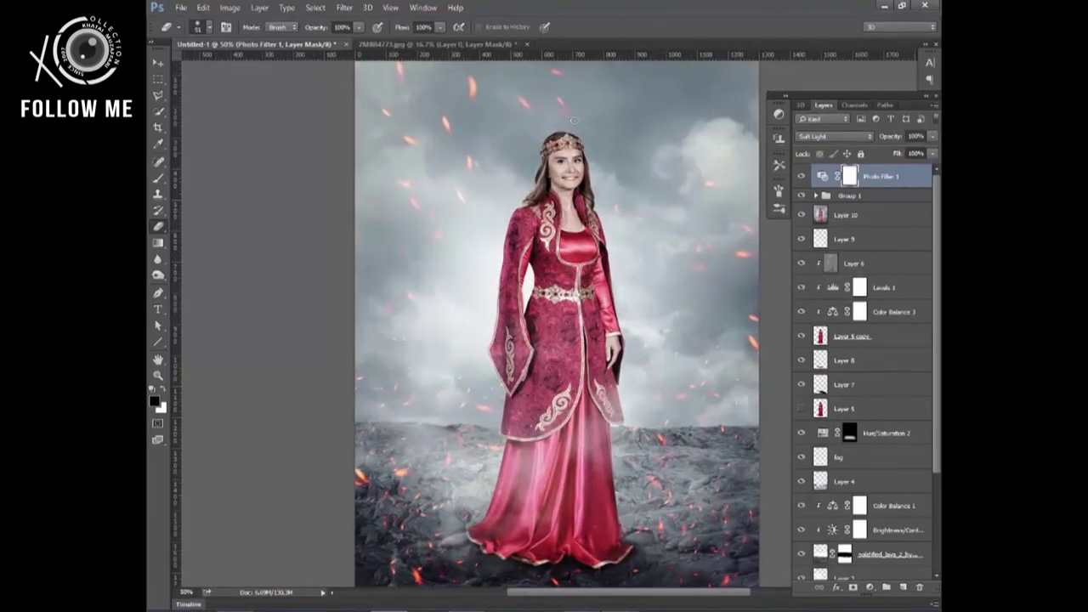
pyautogui.hotkey('ctrl', '-')
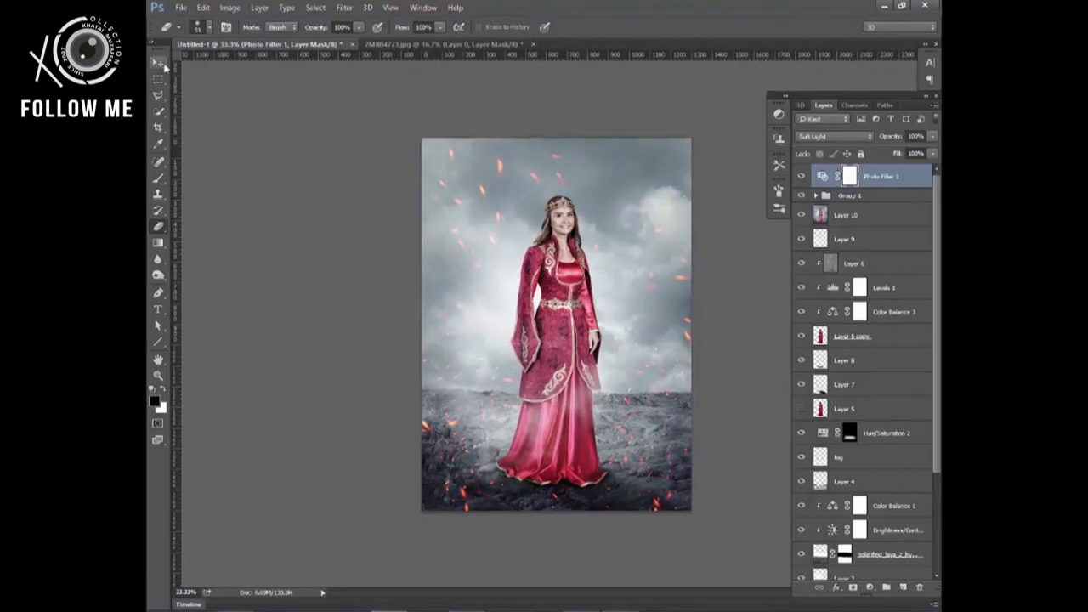
pyautogui.click(162, 63)
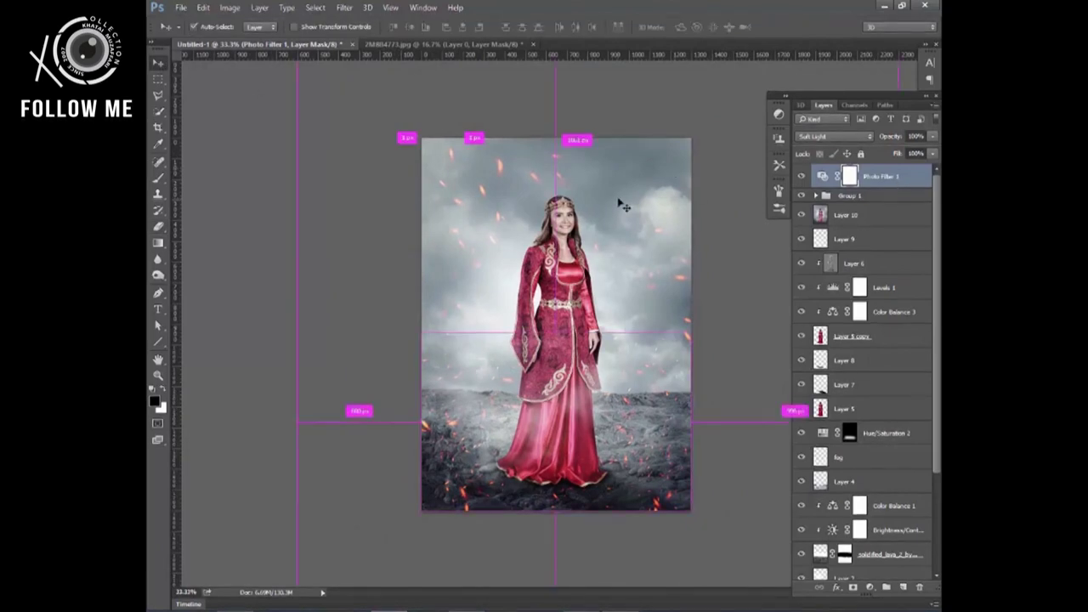
pyautogui.hotkey('ctrl', '+')
pyautogui.hotkey('ctrl', '+')
pyautogui.hotkey('ctrl', '+')
pyautogui.moveTo(520, 241); pyautogui.dragTo(575, 371)
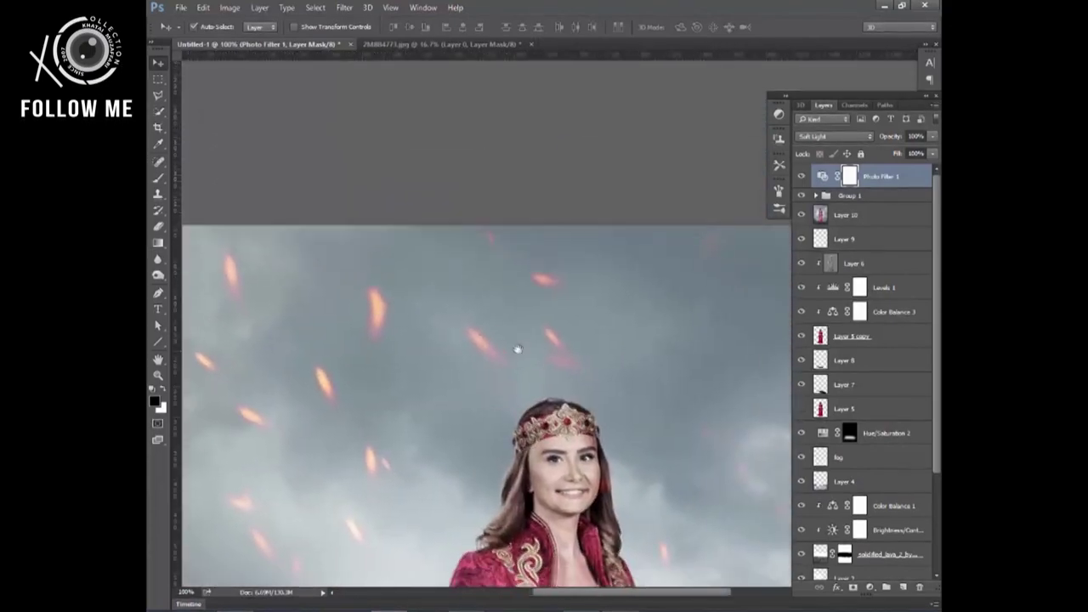
pyautogui.scroll(-1, 575, 370)
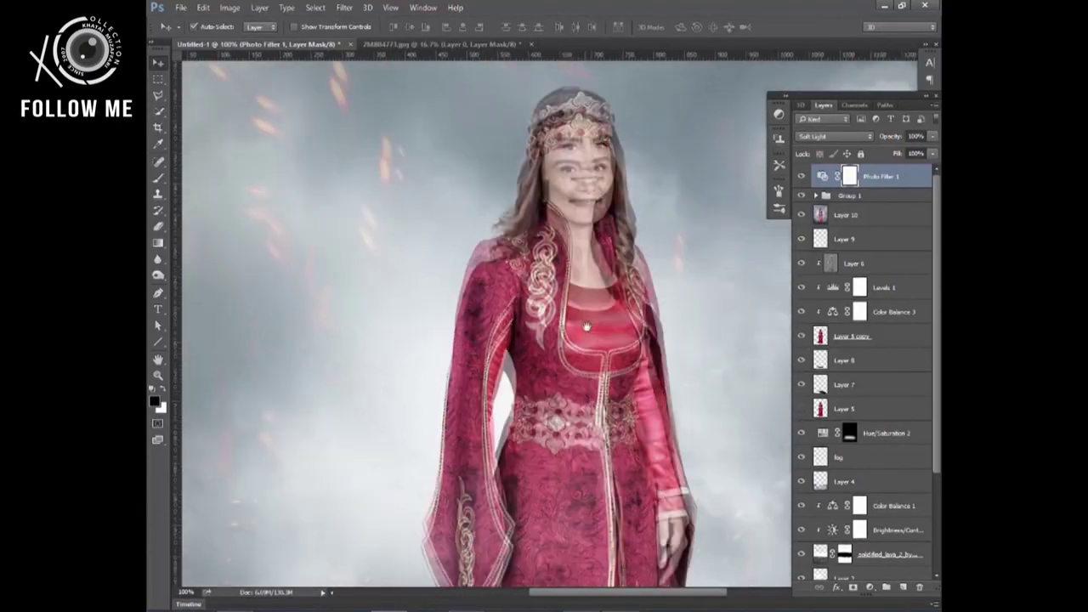
pyautogui.scroll(-3, 578, 382)
pyautogui.scroll(-5, 583, 404)
pyautogui.scroll(-2, 588, 421)
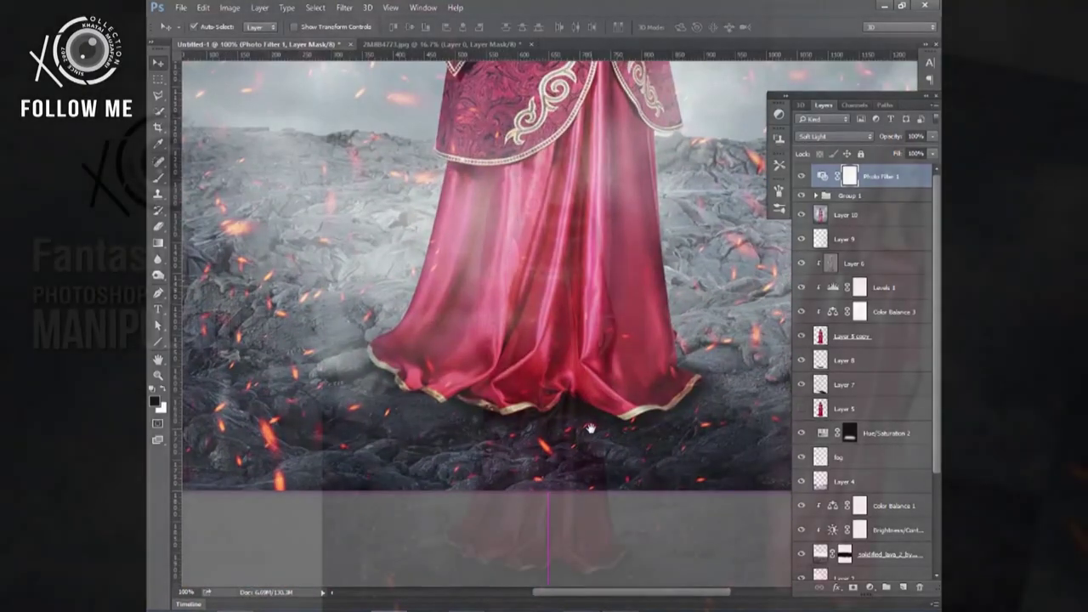